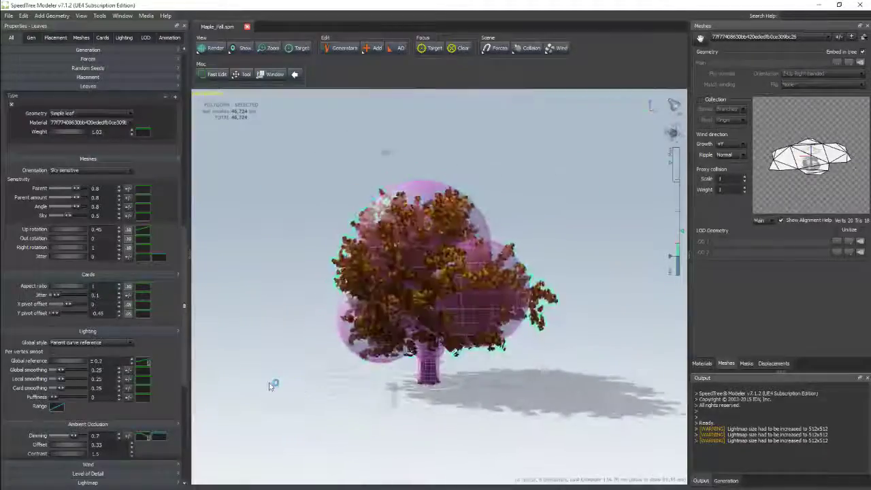
# Step: Create a new, empty SpeedTree document alongside the open Maple_Fall tree
pyautogui.moveTo(270, 385); pyautogui.dragTo(493, 414)
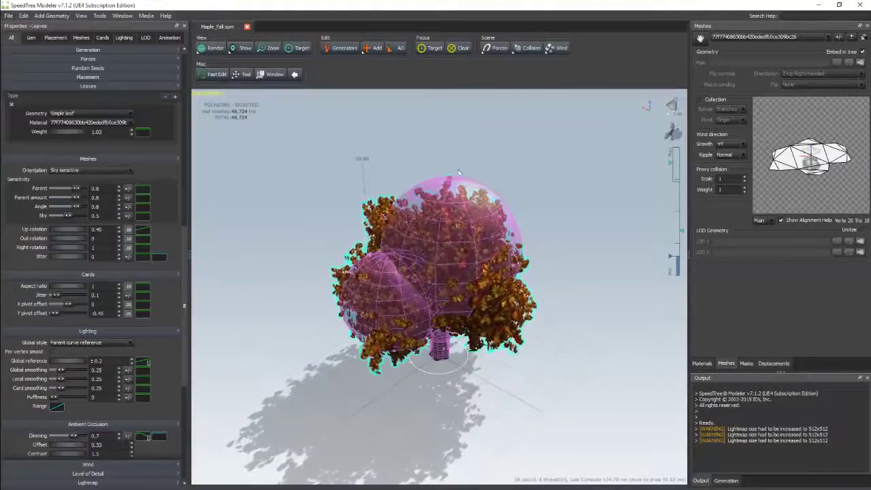
pyautogui.hotkey('ctrl', 'n')
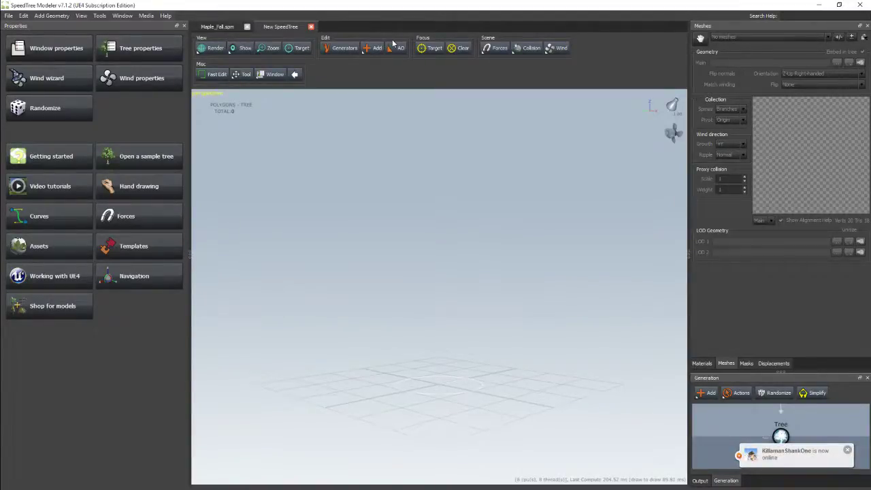
pyautogui.click(378, 52)
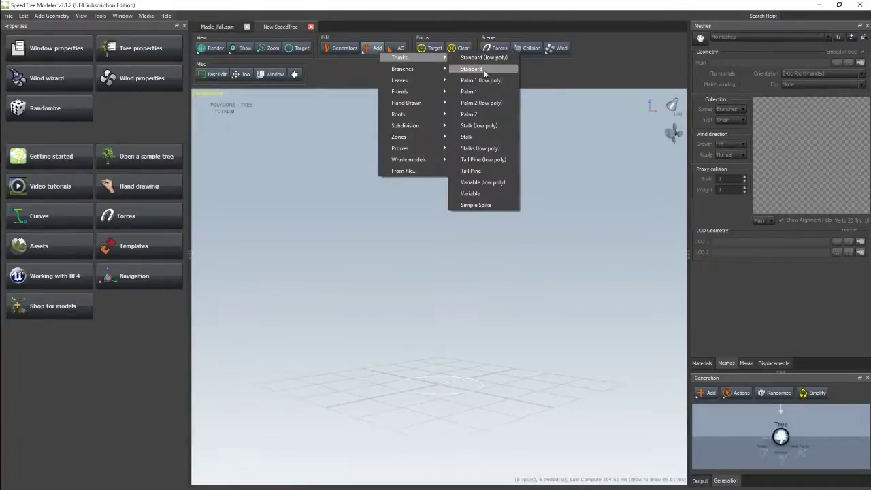
pyautogui.click(483, 69)
pyautogui.click(370, 49)
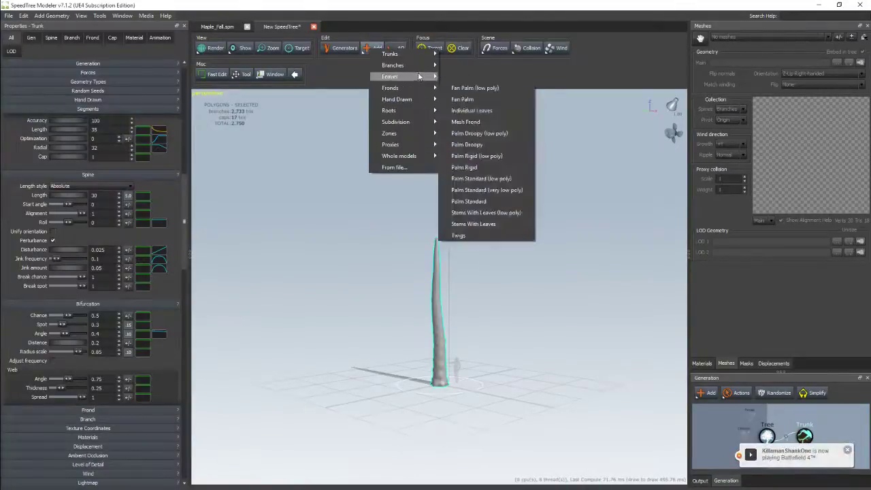
pyautogui.moveTo(402, 69)
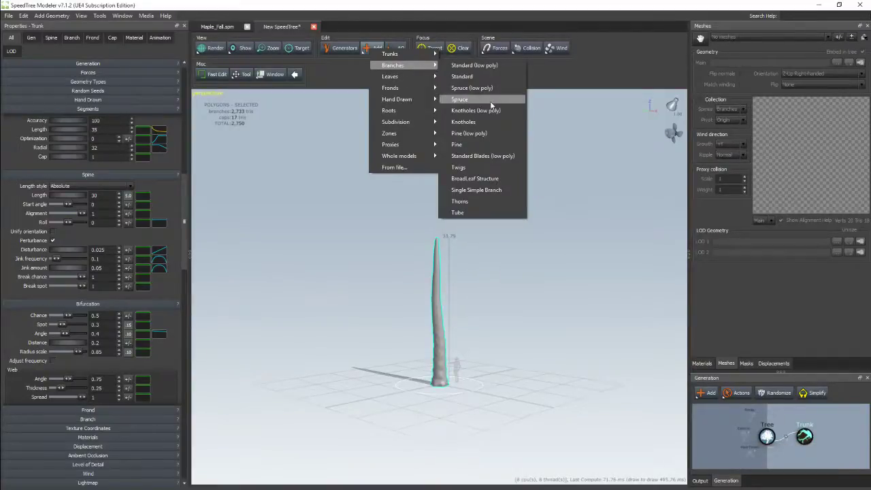
pyautogui.click(501, 190)
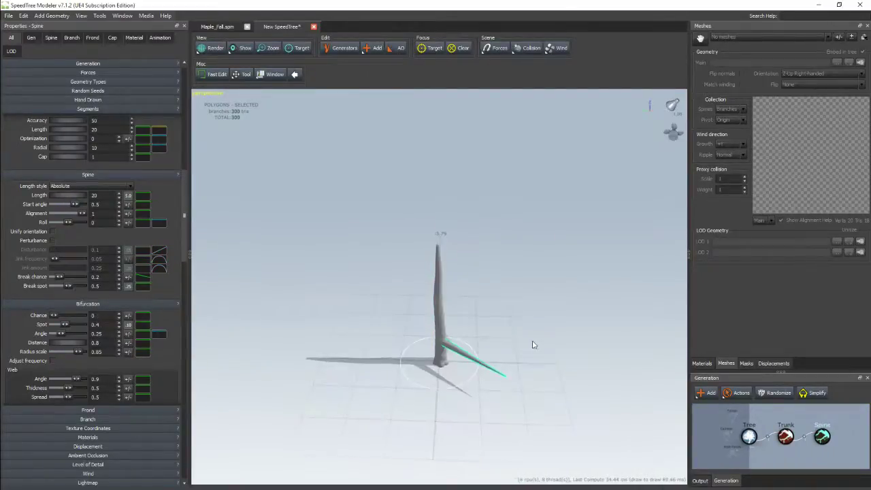
pyautogui.press('Delete')
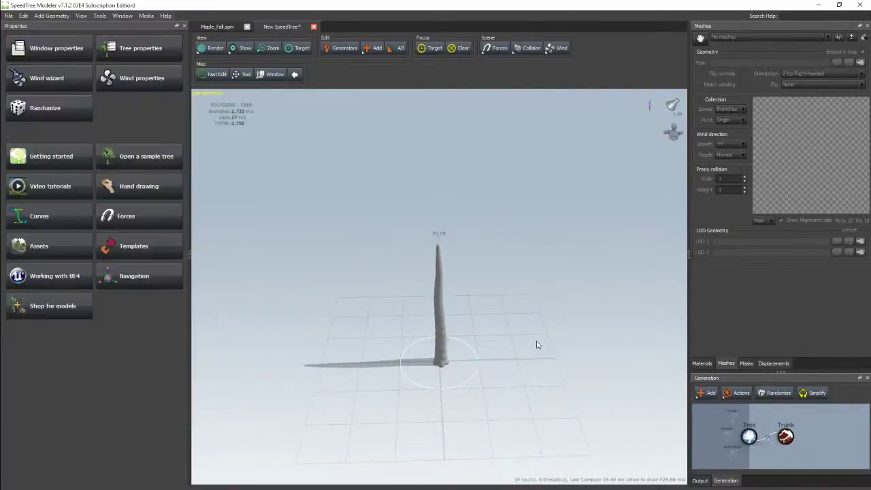
pyautogui.click(437, 328)
# Step: Delete the old trunk and hand-draw a new bent trunk of about 1,171 polygons
pyautogui.press('Delete')
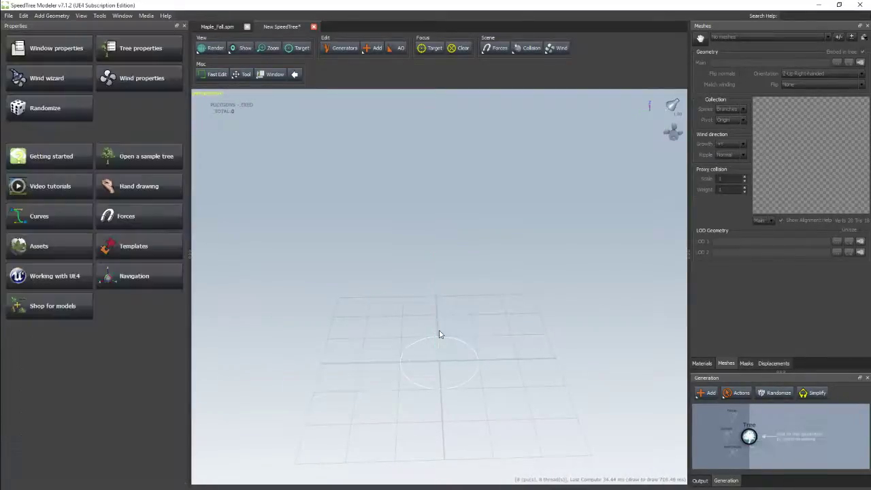
pyautogui.moveTo(443, 315); pyautogui.dragTo(459, 446)
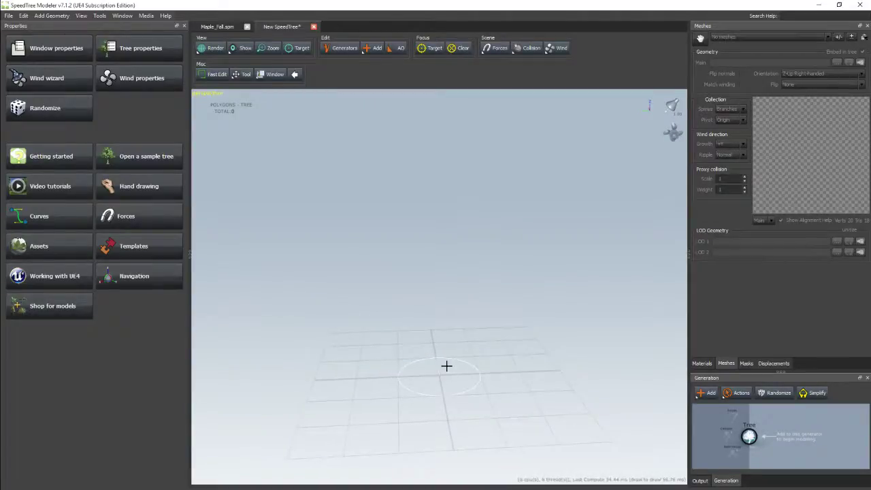
pyautogui.moveTo(440, 374)
pyautogui.mouseDown()
pyautogui.moveTo(443, 290)
pyautogui.moveTo(461, 197)
pyautogui.mouseUp()
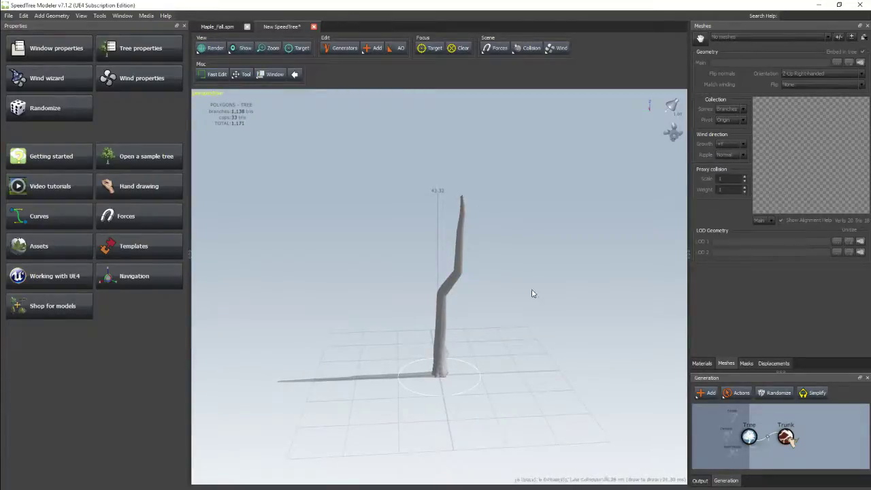
pyautogui.moveTo(532, 288)
pyautogui.mouseDown(button='middle')
pyautogui.moveTo(567, 288)
pyautogui.moveTo(372, 280)
pyautogui.mouseUp(button='middle')
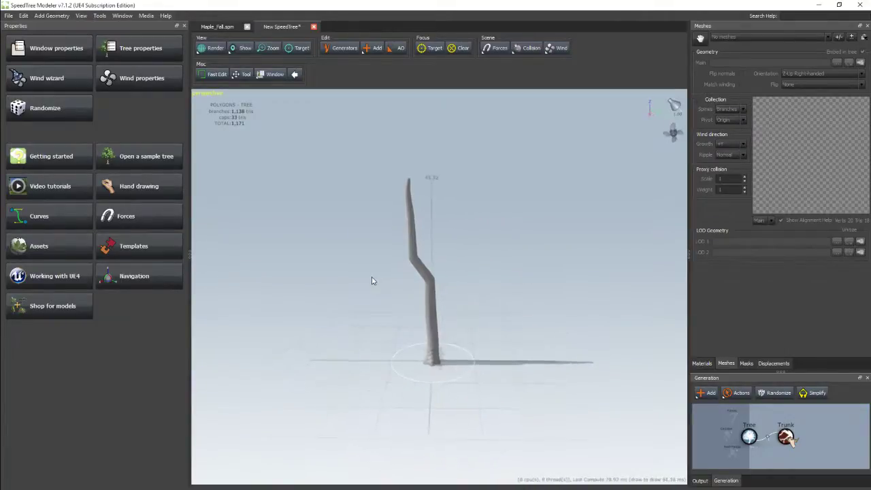
# Step: Draw the first side branches out from the trunk bend and lower trunk
pyautogui.click(436, 271)
pyautogui.moveTo(435, 271); pyautogui.dragTo(458, 259)
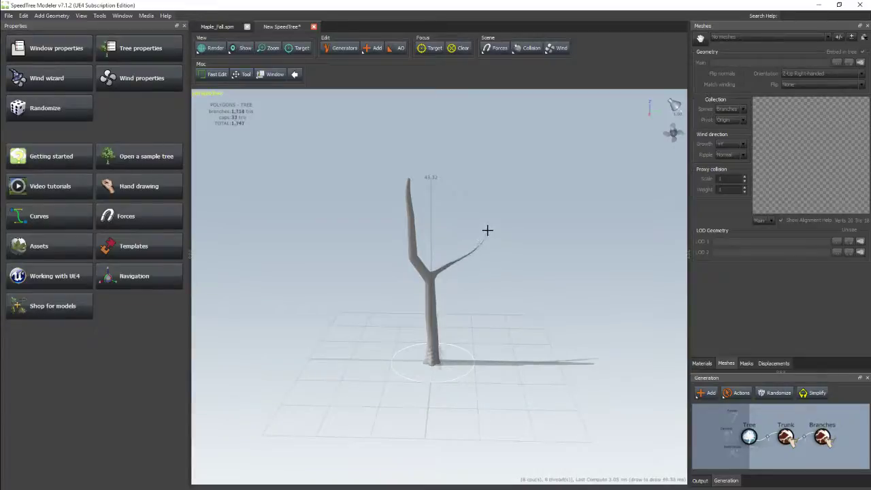
pyautogui.moveTo(510, 218)
pyautogui.mouseDown(button='middle')
pyautogui.moveTo(554, 268)
pyautogui.moveTo(515, 295)
pyautogui.moveTo(515, 266)
pyautogui.moveTo(500, 288)
pyautogui.moveTo(469, 300)
pyautogui.mouseUp(button='middle')
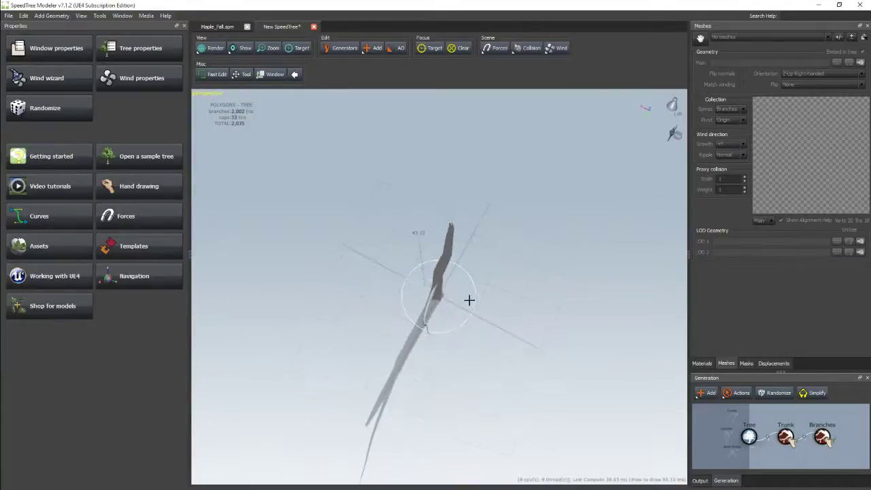
pyautogui.click(442, 278)
pyautogui.moveTo(441, 275); pyautogui.dragTo(447, 275)
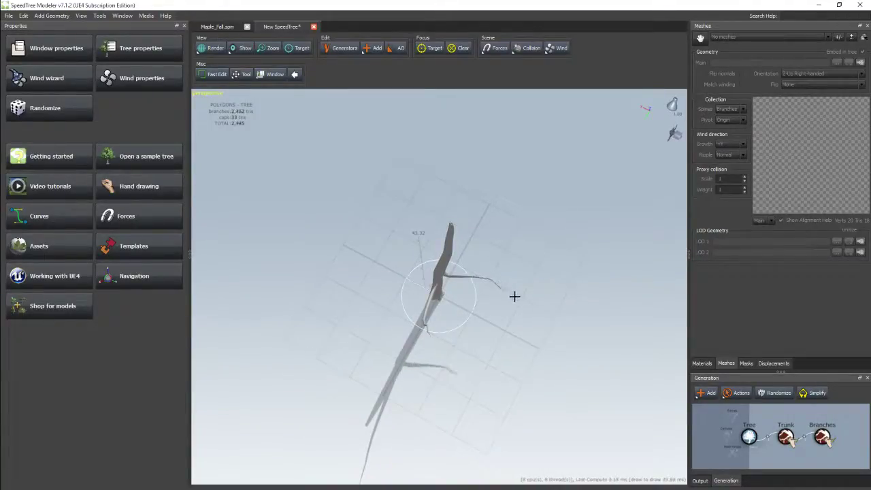
pyautogui.moveTo(465, 332); pyautogui.dragTo(487, 288, button='middle')
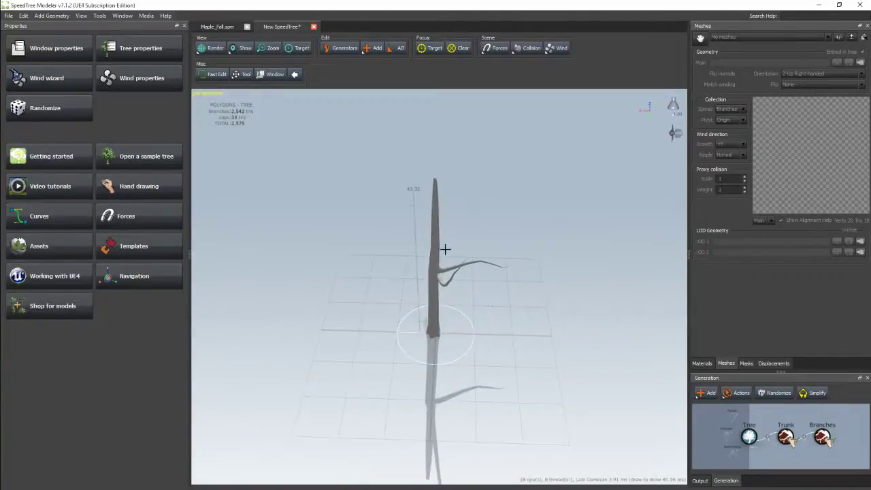
pyautogui.moveTo(436, 251); pyautogui.dragTo(481, 194)
pyautogui.moveTo(480, 195)
pyautogui.mouseDown(button='middle')
pyautogui.moveTo(562, 326)
pyautogui.moveTo(565, 313)
pyautogui.moveTo(443, 292)
pyautogui.mouseUp(button='middle')
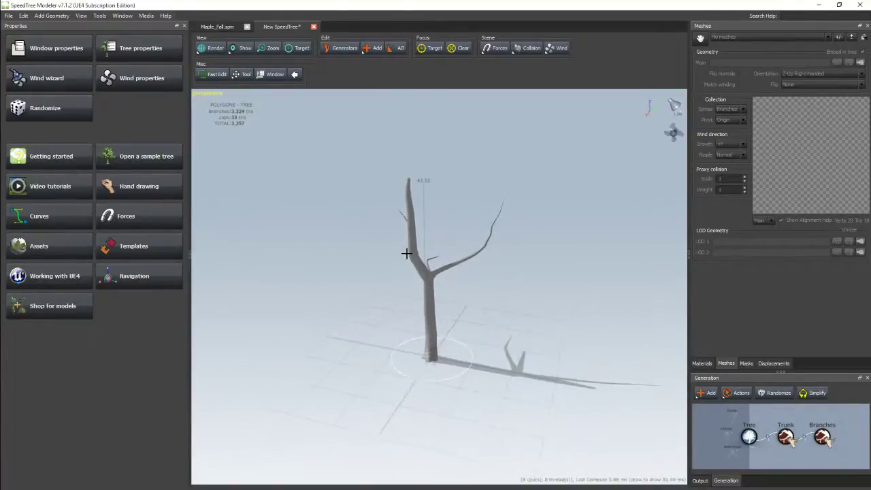
# Step: Add branches extending right from the trunk, plus a thin one up-left from the top
pyautogui.moveTo(407, 253); pyautogui.dragTo(465, 216)
pyautogui.moveTo(445, 332)
pyautogui.mouseDown(button='middle')
pyautogui.moveTo(503, 350)
pyautogui.moveTo(543, 341)
pyautogui.mouseUp(button='middle')
pyautogui.hotkey('ctrl', 'z')
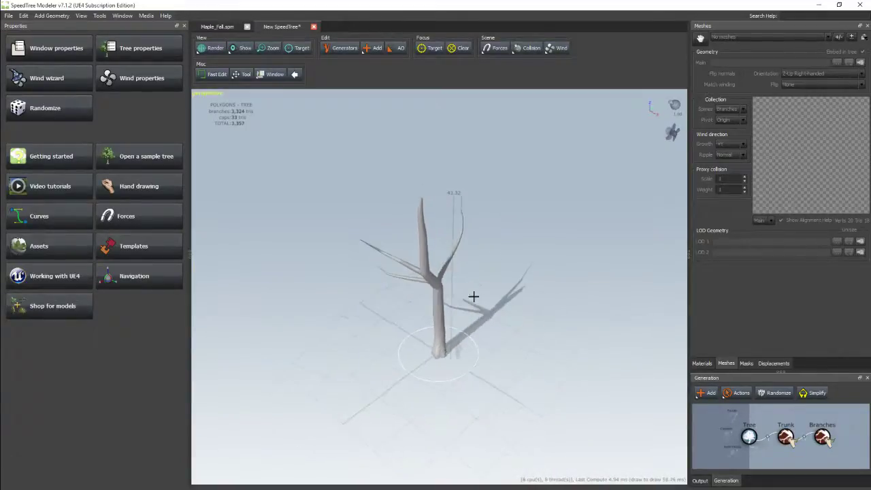
pyautogui.moveTo(459, 276)
pyautogui.mouseDown()
pyautogui.moveTo(495, 273)
pyautogui.moveTo(518, 237)
pyautogui.mouseUp()
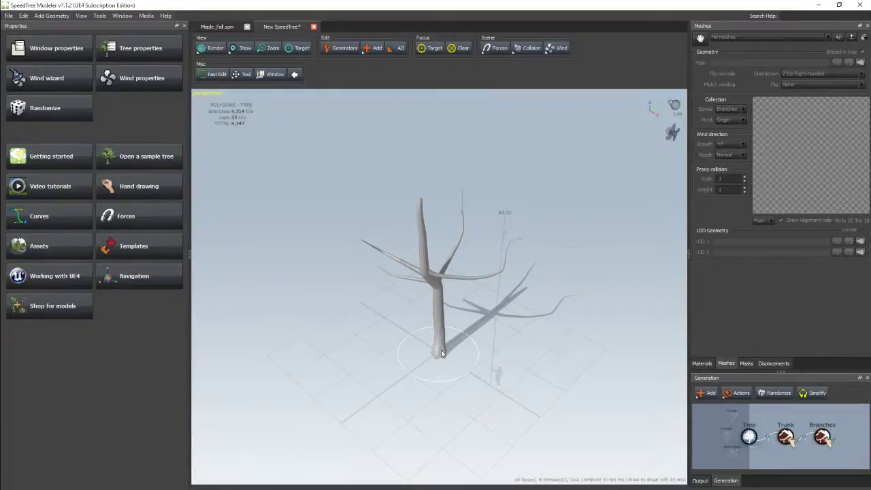
pyautogui.moveTo(447, 353); pyautogui.dragTo(435, 244, button='middle')
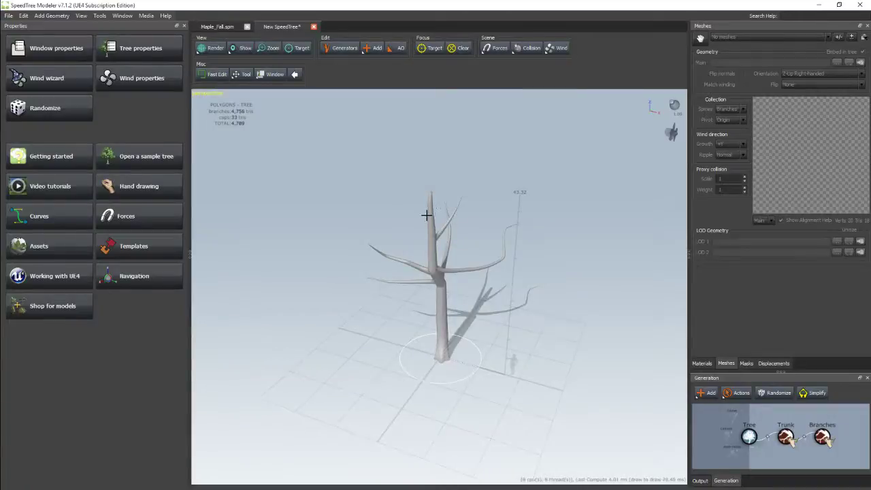
pyautogui.moveTo(427, 208); pyautogui.dragTo(394, 174)
# Step: Add branches and a twig on the left limb, reaching about 5,855 polygons
pyautogui.moveTo(447, 303); pyautogui.dragTo(556, 340, button='middle')
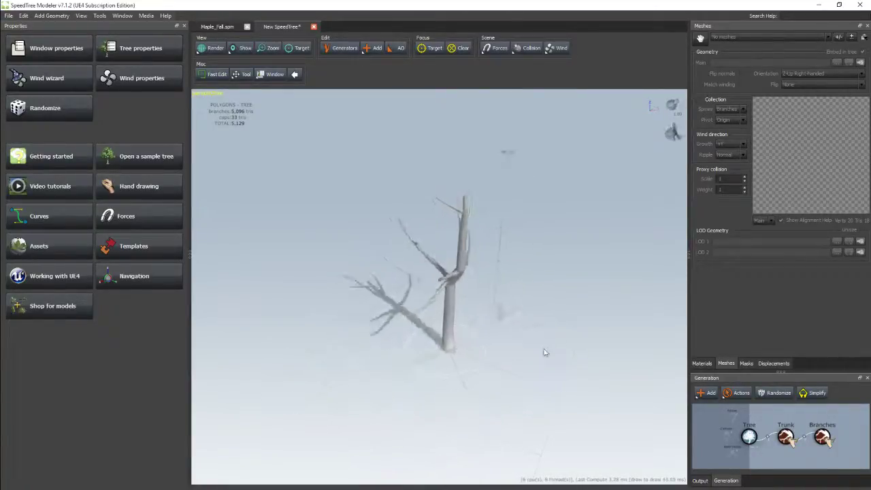
pyautogui.moveTo(428, 261); pyautogui.dragTo(429, 263)
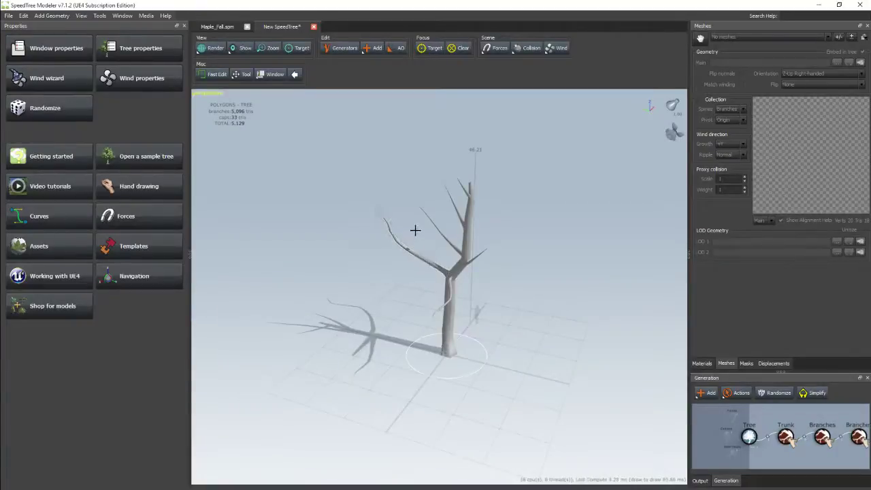
pyautogui.moveTo(412, 219); pyautogui.dragTo(426, 264)
pyautogui.click(406, 249)
pyautogui.moveTo(436, 334)
pyautogui.mouseDown()
pyautogui.moveTo(391, 355)
pyautogui.moveTo(361, 347)
pyautogui.moveTo(402, 346)
pyautogui.moveTo(486, 311)
pyautogui.moveTo(476, 304)
pyautogui.mouseUp()
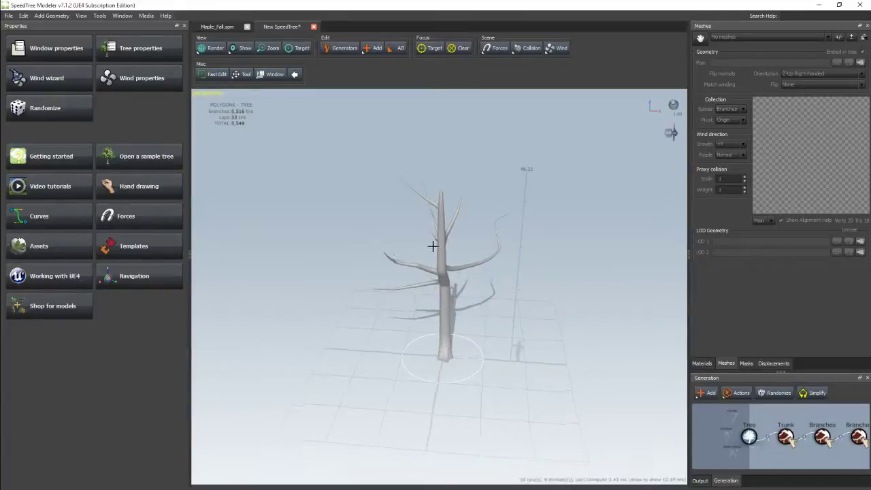
pyautogui.moveTo(439, 251); pyautogui.dragTo(383, 211)
pyautogui.moveTo(514, 306)
pyautogui.mouseDown()
pyautogui.moveTo(500, 326)
pyautogui.moveTo(472, 317)
pyautogui.mouseUp()
pyautogui.rightClick(446, 315)
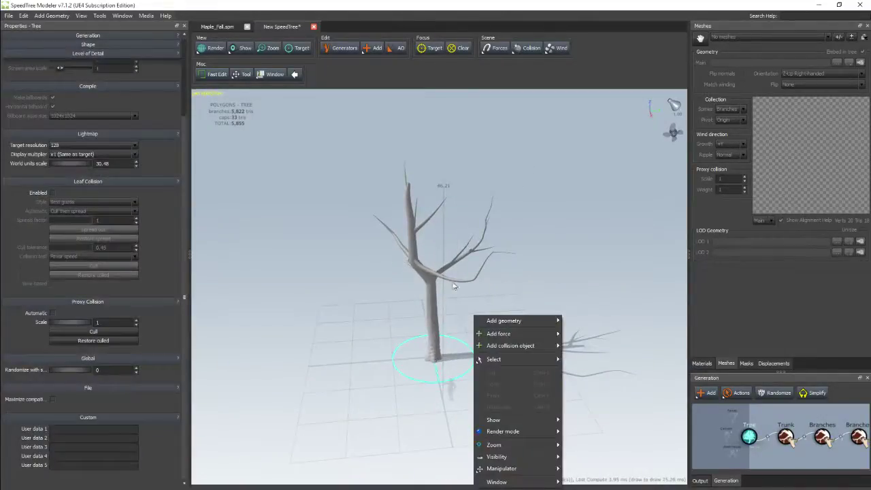
pyautogui.click(456, 283)
pyautogui.click(462, 283)
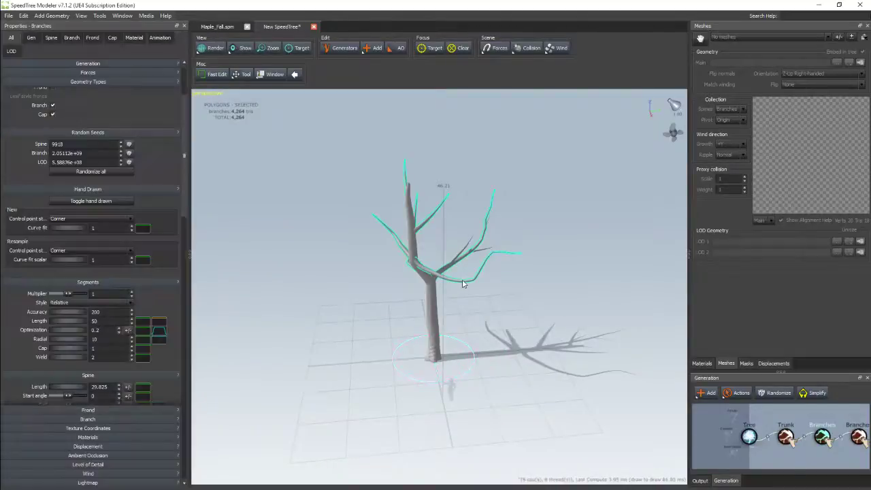
pyautogui.moveTo(531, 325)
pyautogui.mouseDown()
pyautogui.moveTo(458, 315)
pyautogui.moveTo(538, 306)
pyautogui.moveTo(492, 300)
pyautogui.moveTo(463, 317)
pyautogui.moveTo(478, 327)
pyautogui.moveTo(447, 311)
pyautogui.moveTo(421, 321)
pyautogui.mouseUp()
# Step: Add more branches on the upper right limb and near the trunk top
pyautogui.click(497, 262)
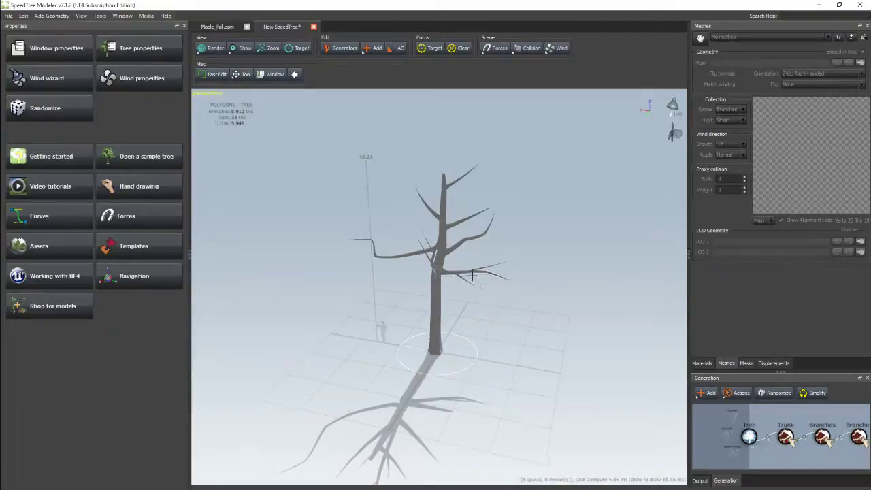
pyautogui.moveTo(469, 268); pyautogui.dragTo(477, 224)
pyautogui.moveTo(452, 222); pyautogui.dragTo(470, 217)
pyautogui.moveTo(452, 184); pyautogui.dragTo(455, 174)
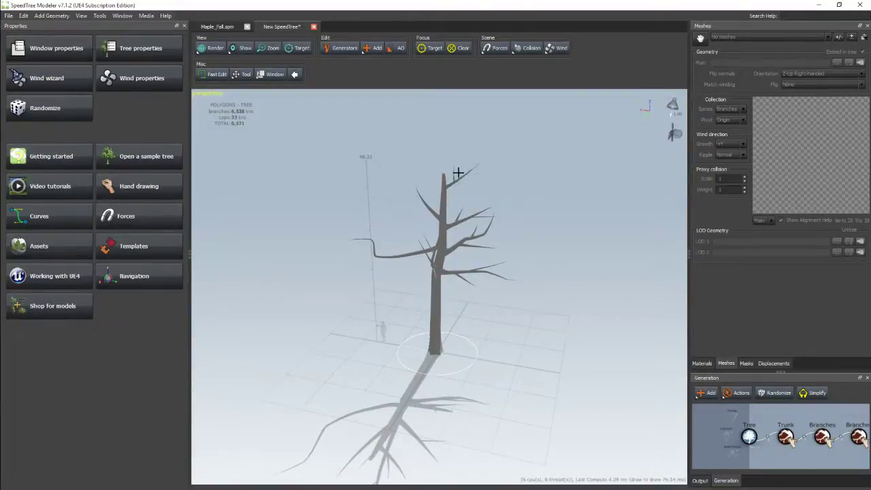
pyautogui.moveTo(383, 252); pyautogui.dragTo(515, 253, button='middle')
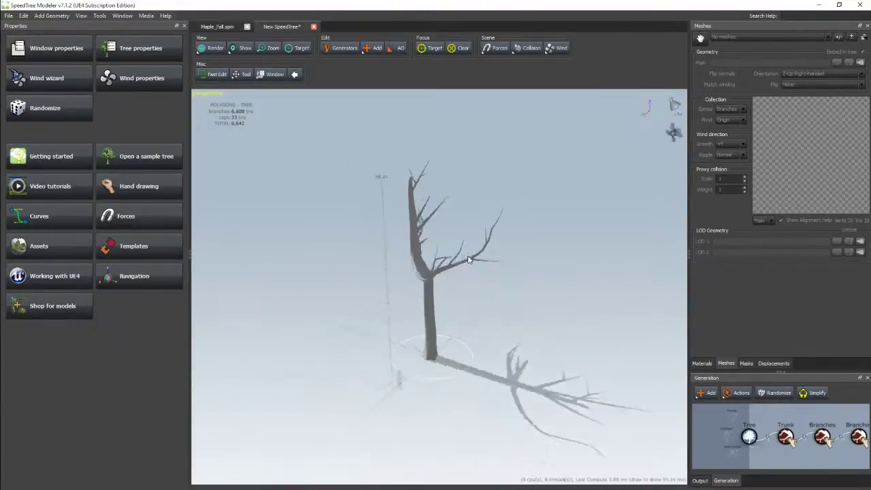
pyautogui.moveTo(457, 188); pyautogui.dragTo(433, 221)
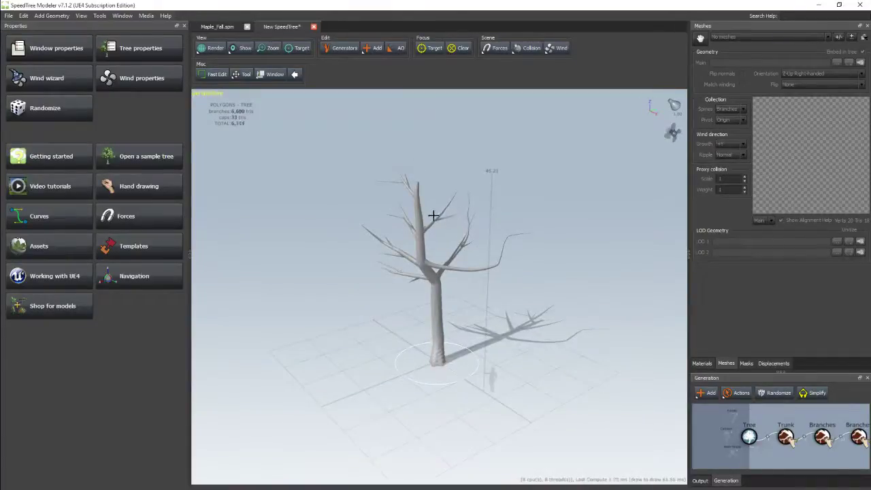
pyautogui.moveTo(510, 235); pyautogui.dragTo(480, 266)
# Step: Add short branches low on the trunk's left and right sides, reaching about 10,293 polygons
pyautogui.moveTo(455, 281); pyautogui.dragTo(463, 246, button='middle')
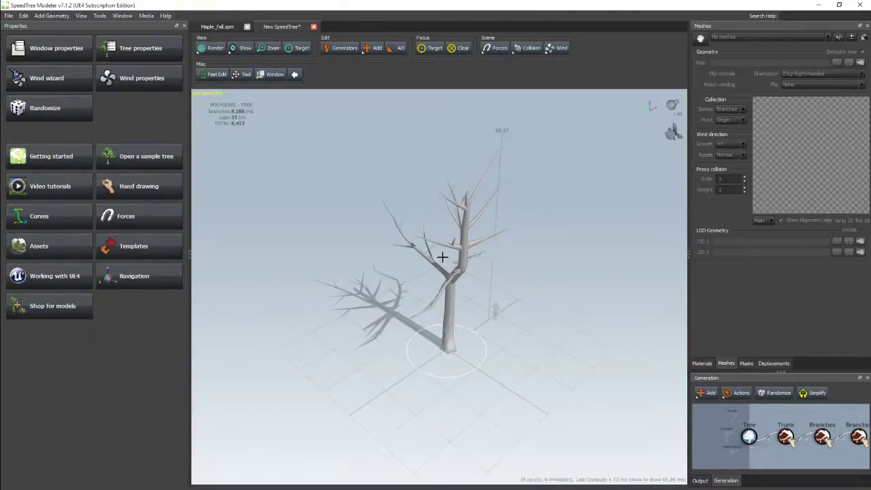
pyautogui.moveTo(461, 286)
pyautogui.mouseDown()
pyautogui.moveTo(538, 346)
pyautogui.moveTo(490, 329)
pyautogui.mouseUp()
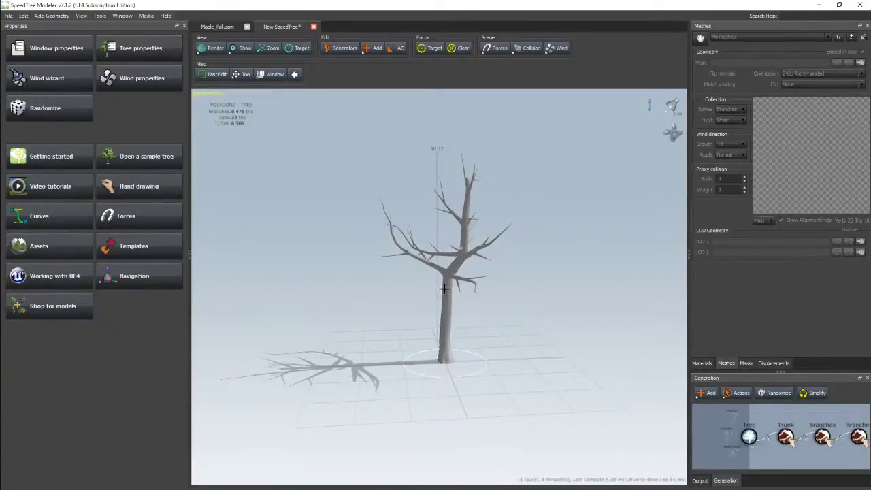
pyautogui.moveTo(444, 290); pyautogui.dragTo(419, 275)
pyautogui.moveTo(449, 304)
pyautogui.mouseDown()
pyautogui.moveTo(468, 300)
pyautogui.moveTo(430, 311)
pyautogui.mouseUp()
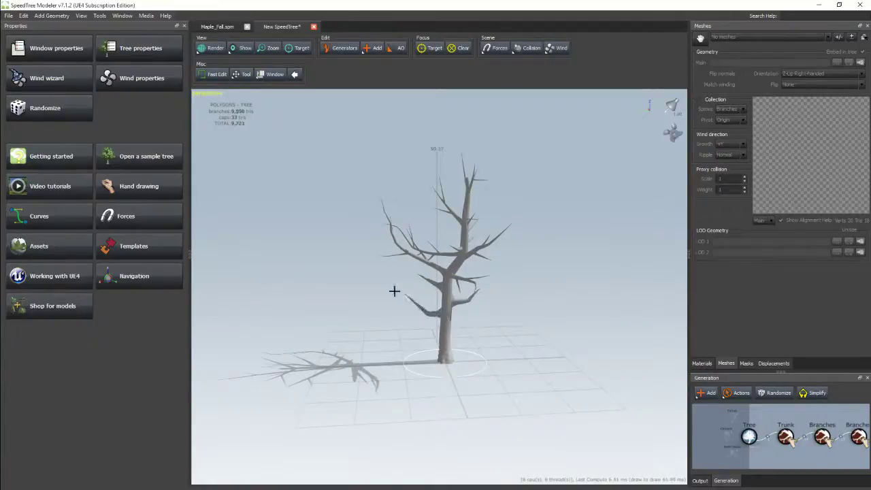
pyautogui.moveTo(494, 299)
pyautogui.mouseDown()
pyautogui.moveTo(535, 309)
pyautogui.moveTo(592, 301)
pyautogui.moveTo(608, 317)
pyautogui.moveTo(466, 348)
pyautogui.mouseUp()
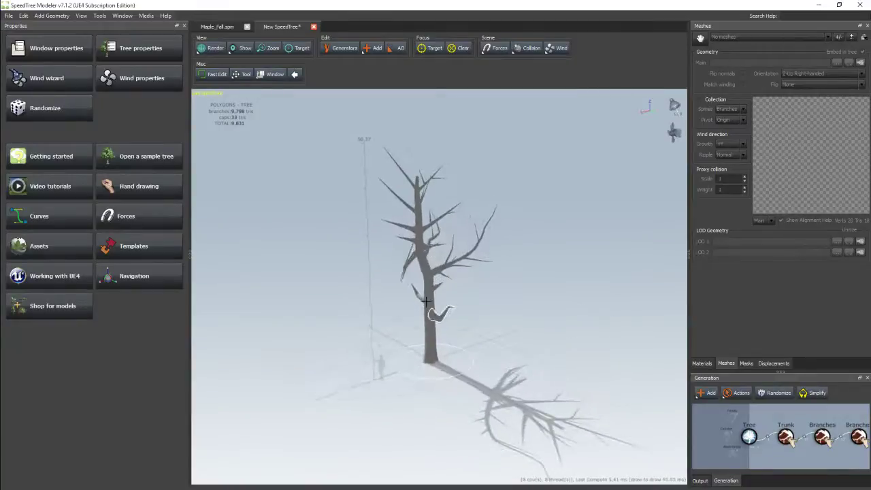
pyautogui.moveTo(427, 305)
pyautogui.mouseDown()
pyautogui.moveTo(401, 301)
pyautogui.moveTo(451, 311)
pyautogui.moveTo(446, 286)
pyautogui.moveTo(467, 272)
pyautogui.mouseUp()
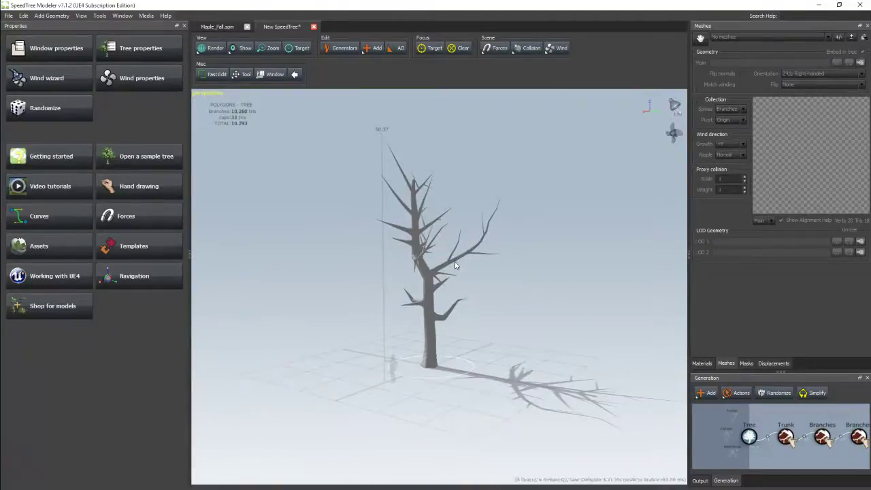
# Step: Select the tree's branches and bring up the Add geometry list for fronds
pyautogui.click(456, 265)
pyautogui.moveTo(450, 165)
pyautogui.mouseDown()
pyautogui.moveTo(525, 179)
pyautogui.moveTo(503, 136)
pyautogui.mouseUp()
pyautogui.click(372, 48)
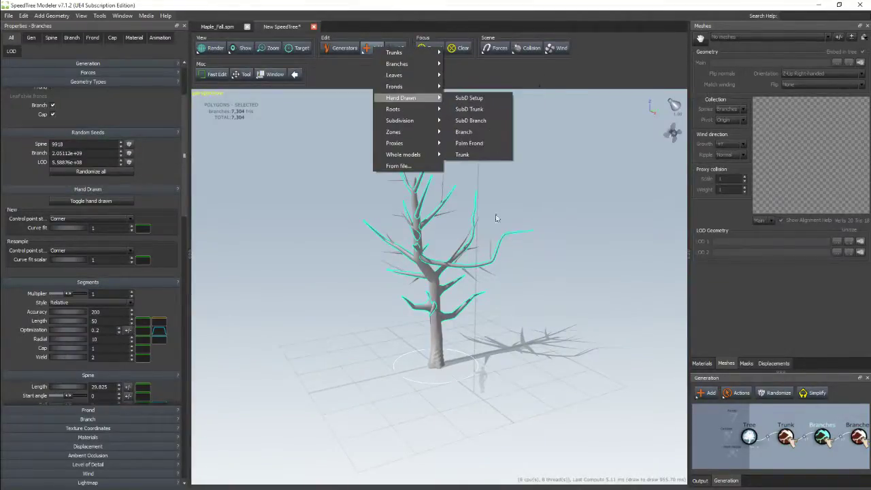
pyautogui.moveTo(394, 87)
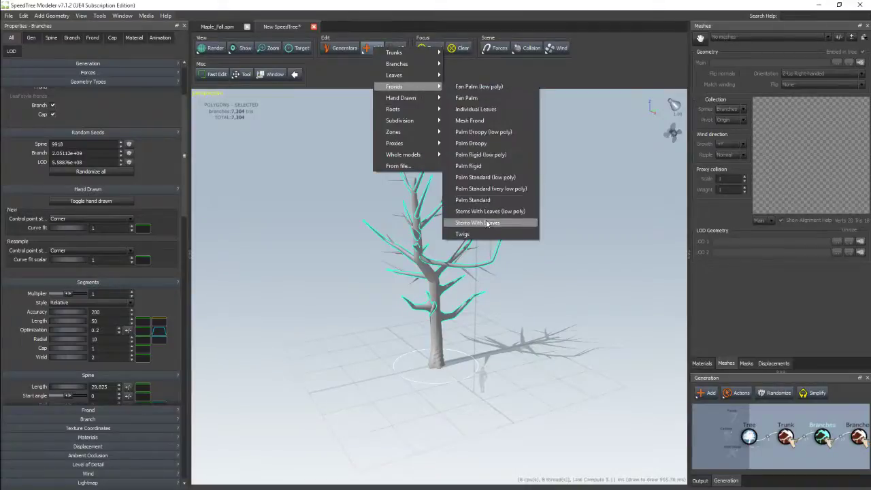
# Step: Add Stems With Leaves fronds with 15 steps, size scalar 5 and frequency 7
pyautogui.click(487, 223)
pyautogui.moveTo(514, 288); pyautogui.dragTo(576, 304)
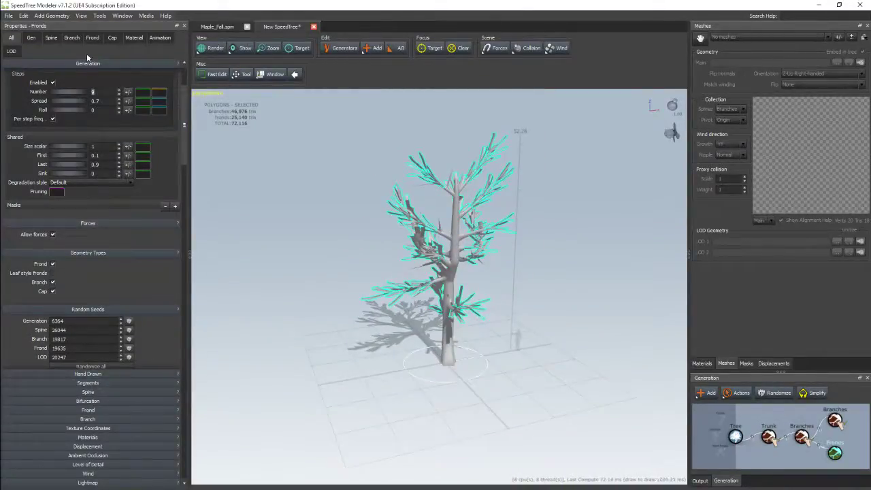
pyautogui.write('15')
pyautogui.press('Return')
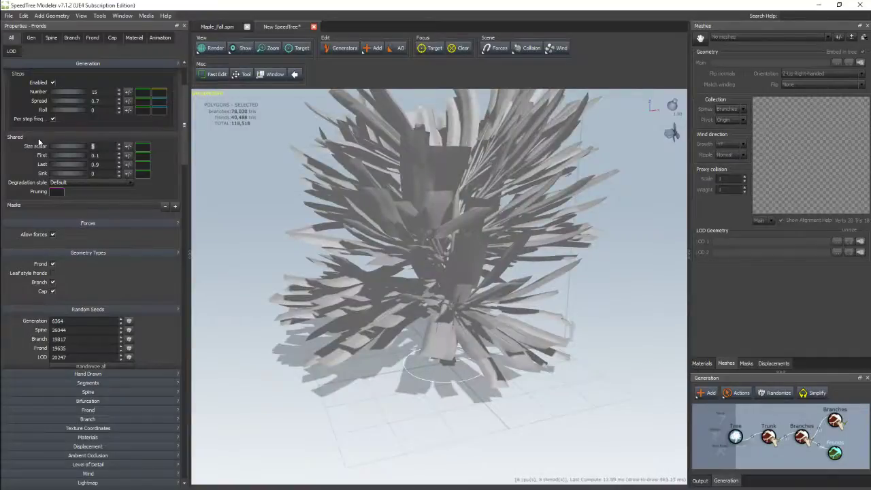
pyautogui.moveTo(387, 223); pyautogui.dragTo(268, 228)
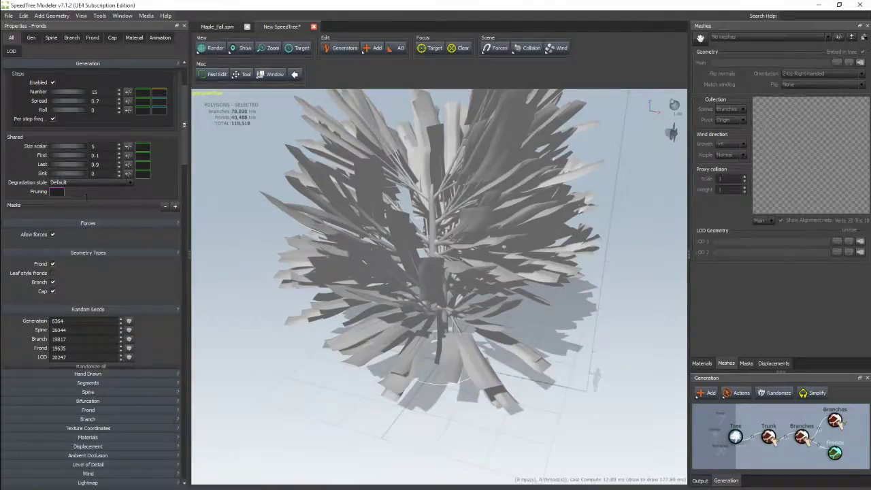
pyautogui.scroll(5, 103, 112)
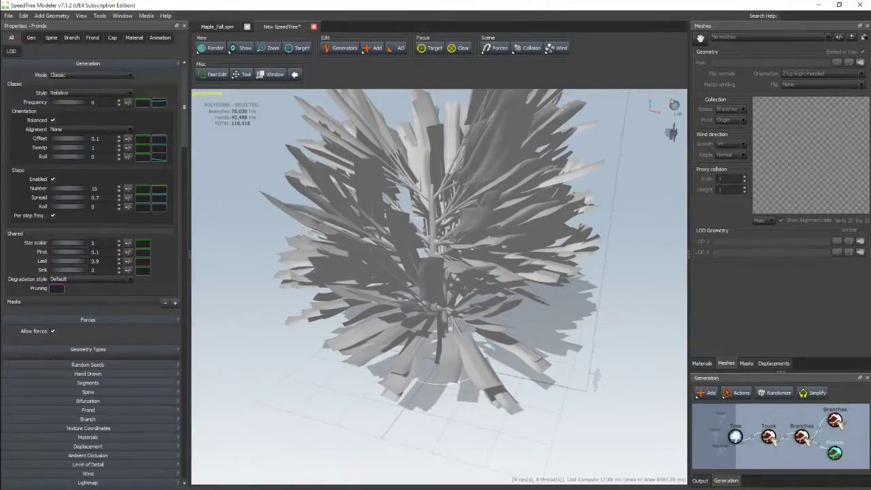
pyautogui.click(79, 100)
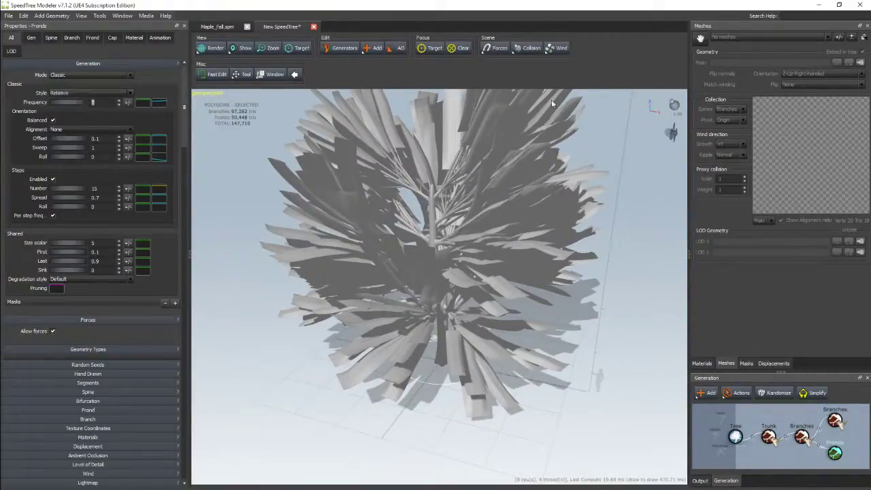
# Step: Add a new mesh entry, cancelling the Open Mesh file browser
pyautogui.click(838, 37)
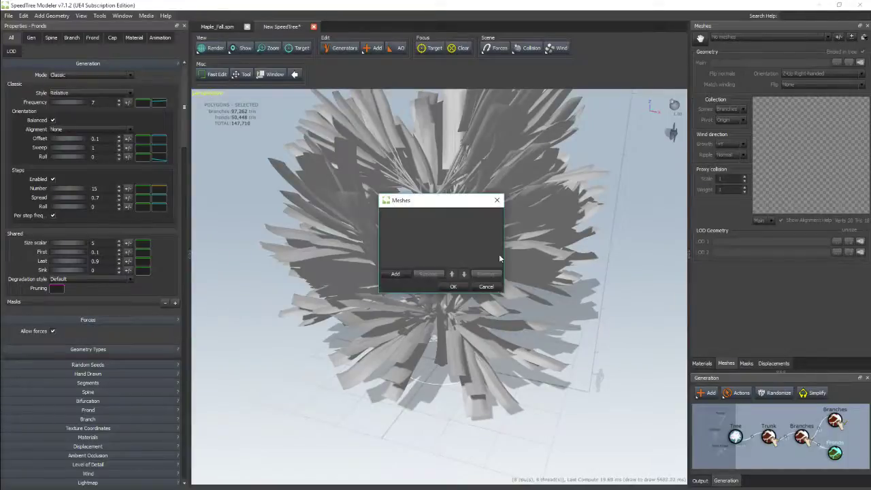
pyautogui.click(450, 285)
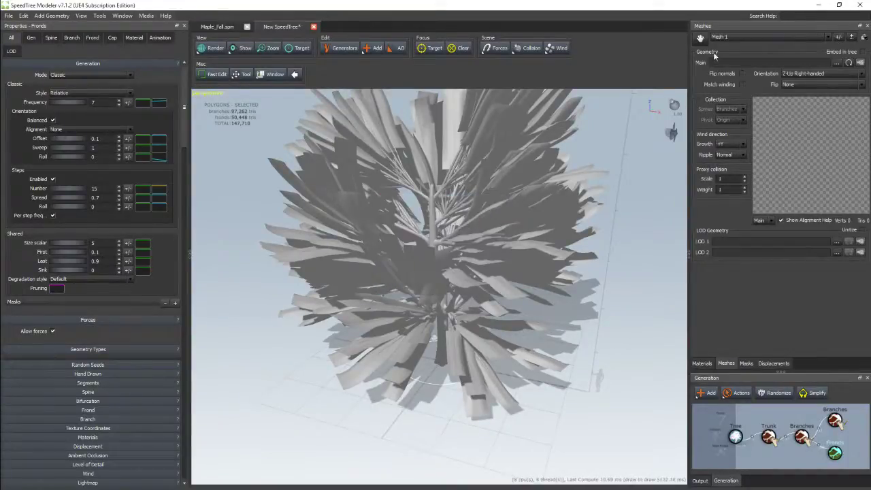
pyautogui.click(837, 63)
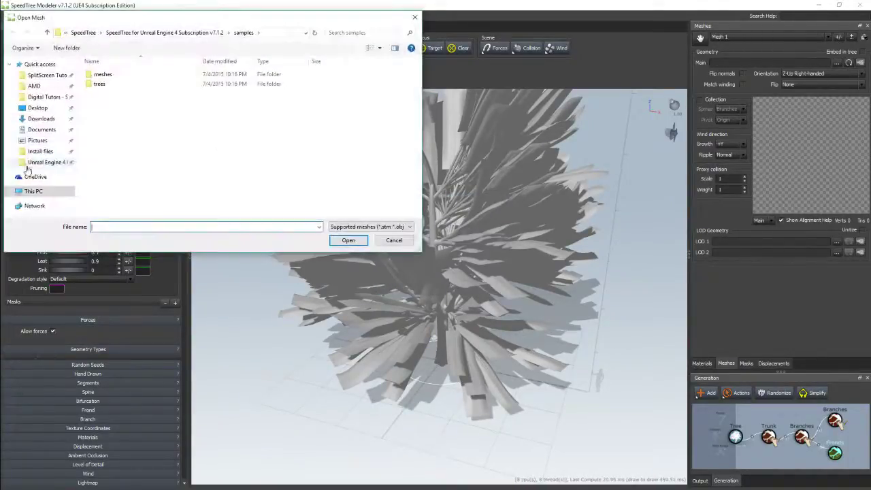
pyautogui.click(49, 140)
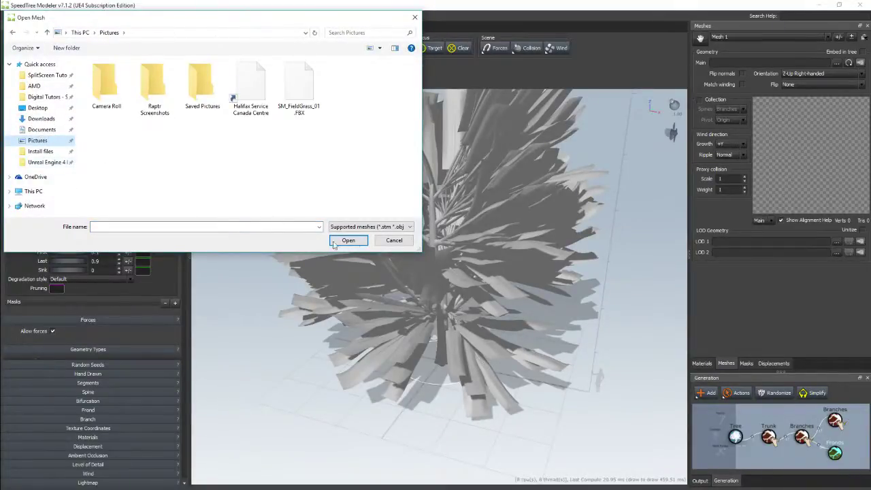
pyautogui.click(381, 244)
# Step: Load the fern leaf PNG as the frond material's diffuse texture
pyautogui.click(702, 363)
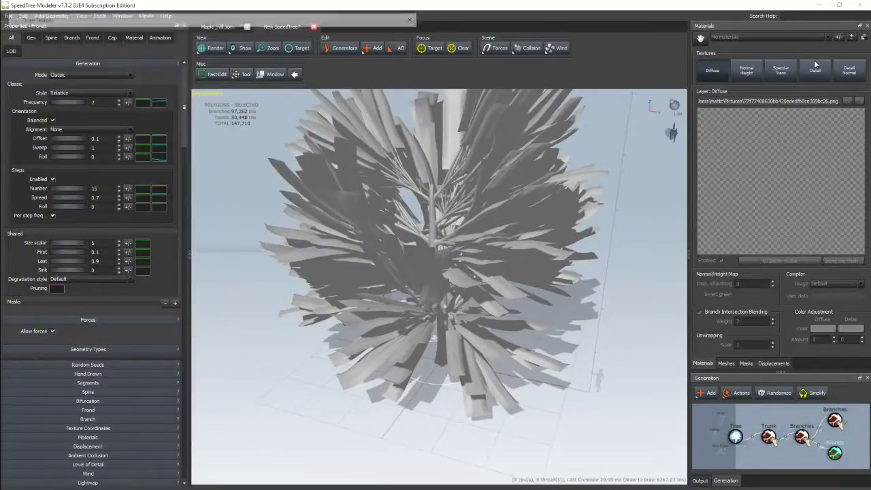
pyautogui.click(850, 37)
pyautogui.scroll(-2, 270, 171)
pyautogui.scroll(-1, 269, 171)
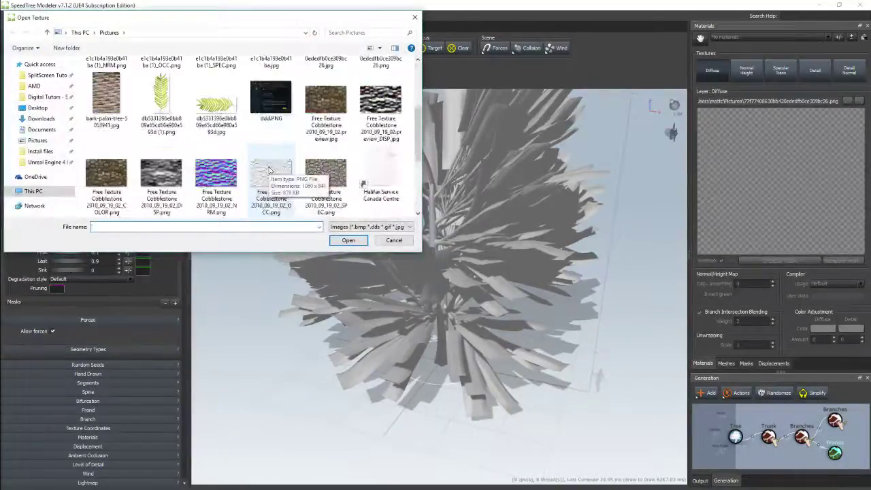
pyautogui.doubleClick(163, 101)
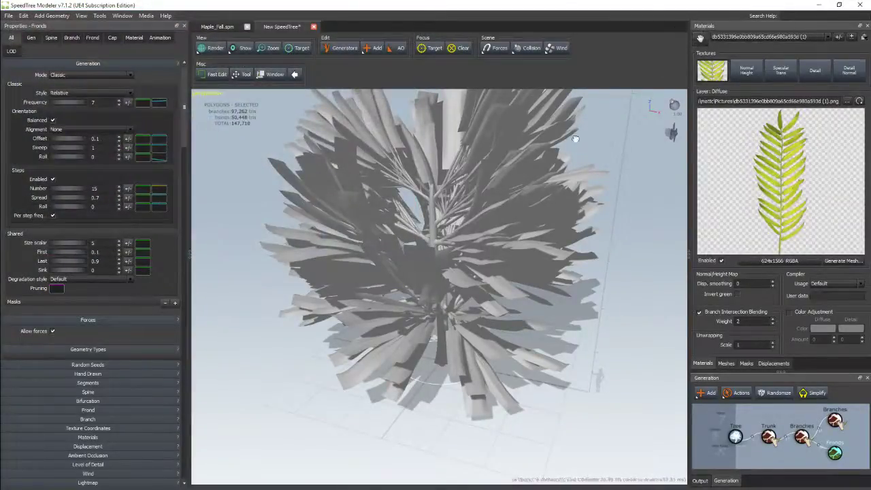
# Step: Raise the frond Shape Width from 1.07 to 1.56 and inspect the fuller canopy
pyautogui.moveTo(497, 213); pyautogui.dragTo(525, 194)
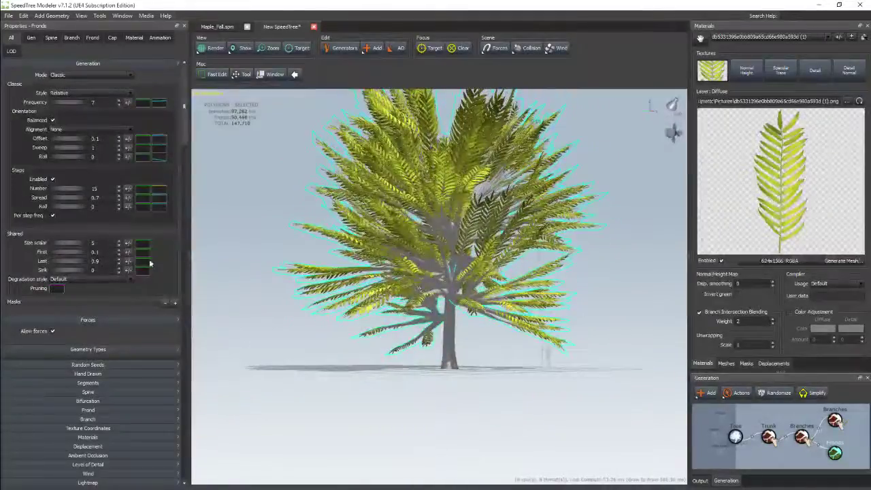
pyautogui.click(122, 409)
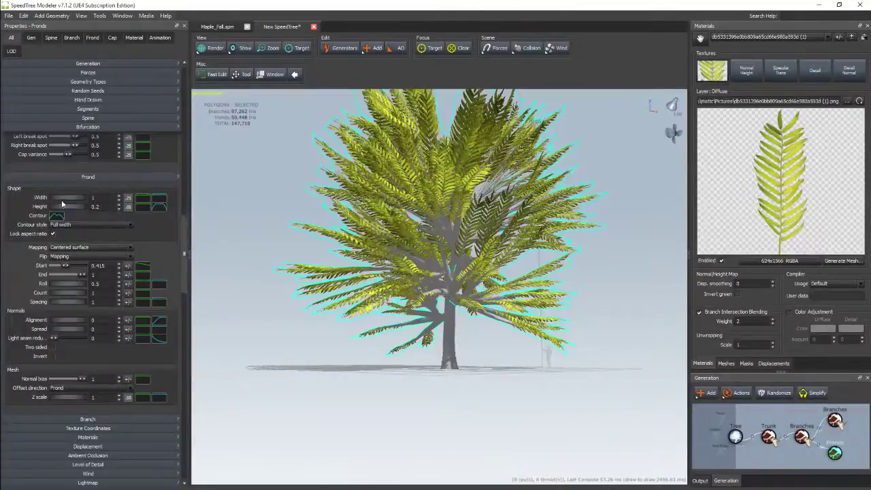
pyautogui.moveTo(57, 199); pyautogui.dragTo(78, 206)
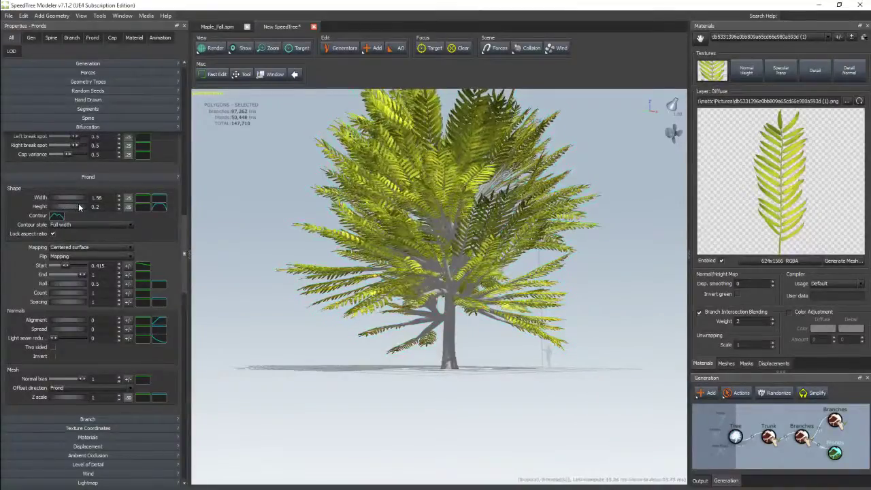
pyautogui.moveTo(403, 185)
pyautogui.mouseDown()
pyautogui.moveTo(489, 217)
pyautogui.moveTo(544, 293)
pyautogui.moveTo(449, 250)
pyautogui.mouseUp()
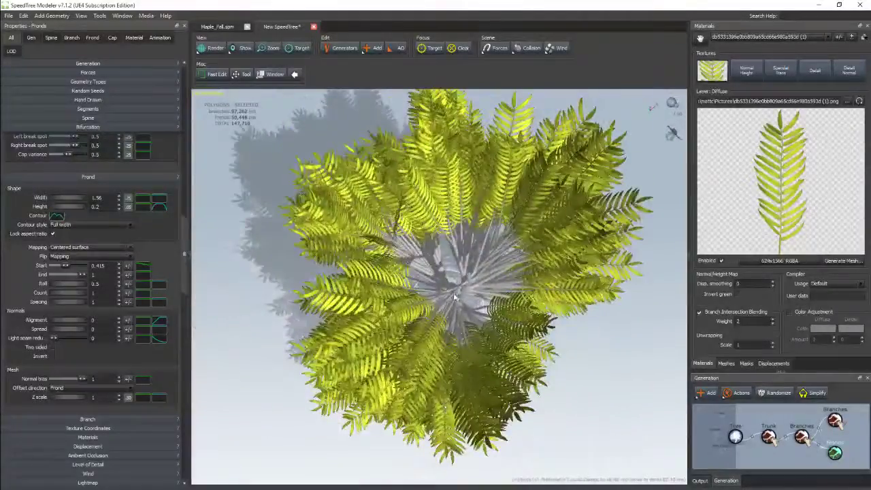
pyautogui.moveTo(450, 291); pyautogui.dragTo(467, 275)
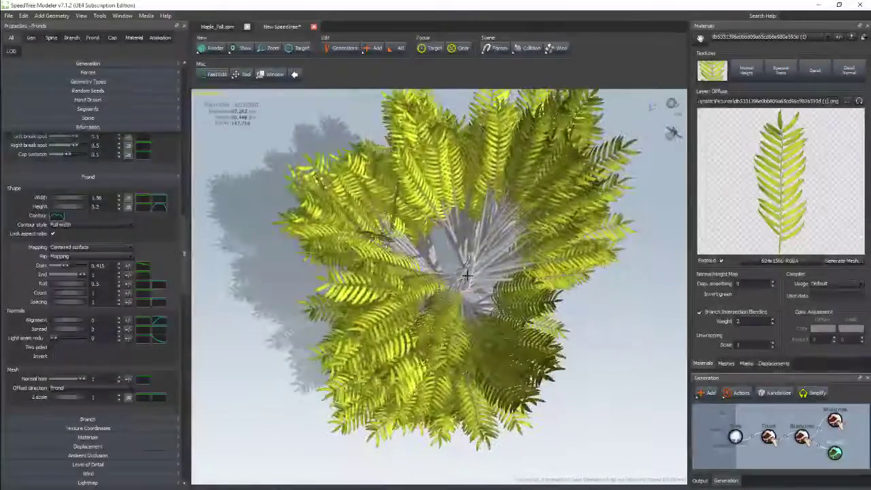
pyautogui.press('Escape')
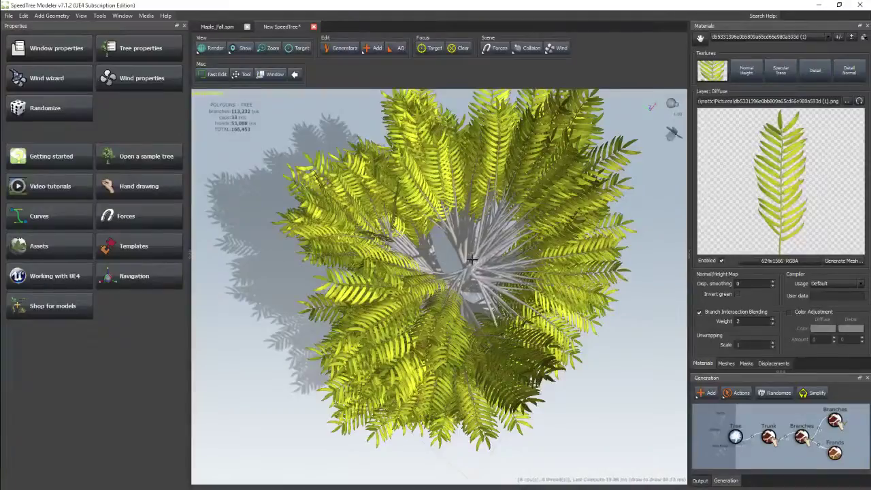
pyautogui.rightClick(476, 295)
pyautogui.moveTo(477, 296); pyautogui.dragTo(452, 253)
pyautogui.click(422, 239)
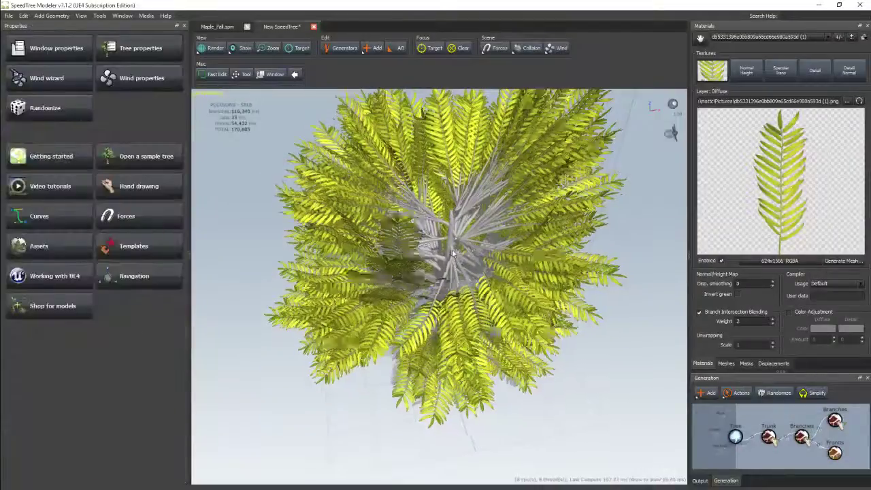
pyautogui.scroll(-2, 453, 251)
pyautogui.scroll(5, 451, 231)
pyautogui.scroll(2, 451, 224)
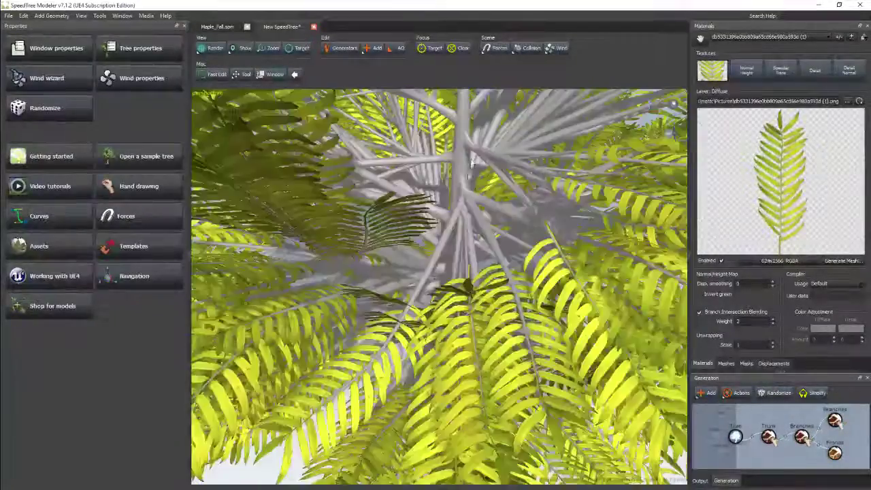
pyautogui.scroll(2, 451, 221)
pyautogui.scroll(2, 450, 211)
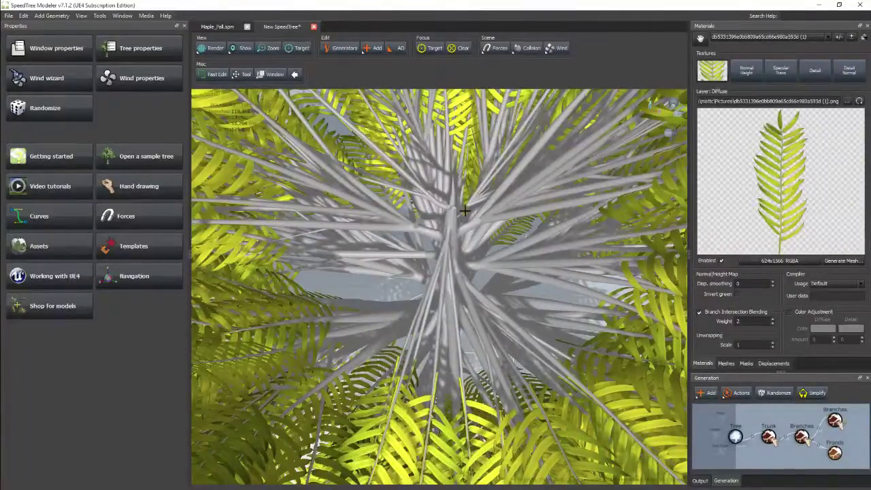
pyautogui.scroll(5, 459, 245)
pyautogui.scroll(3, 448, 220)
pyautogui.scroll(-8, 466, 224)
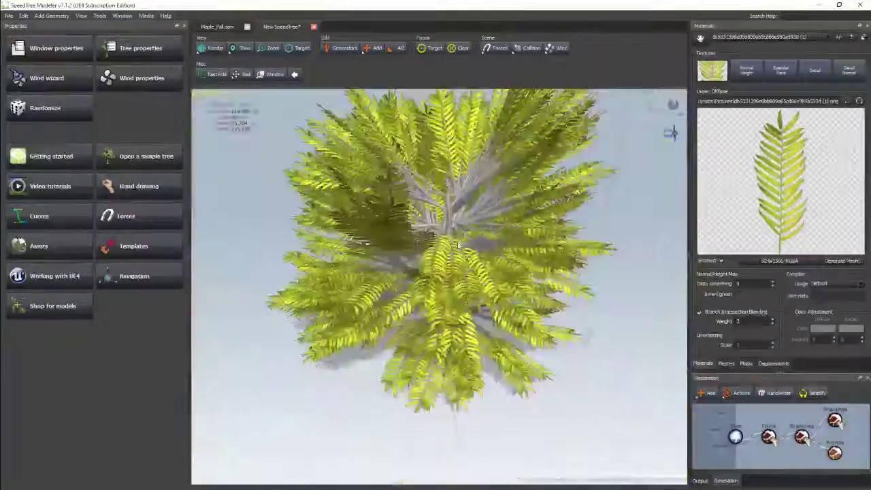
pyautogui.moveTo(468, 230); pyautogui.dragTo(434, 222)
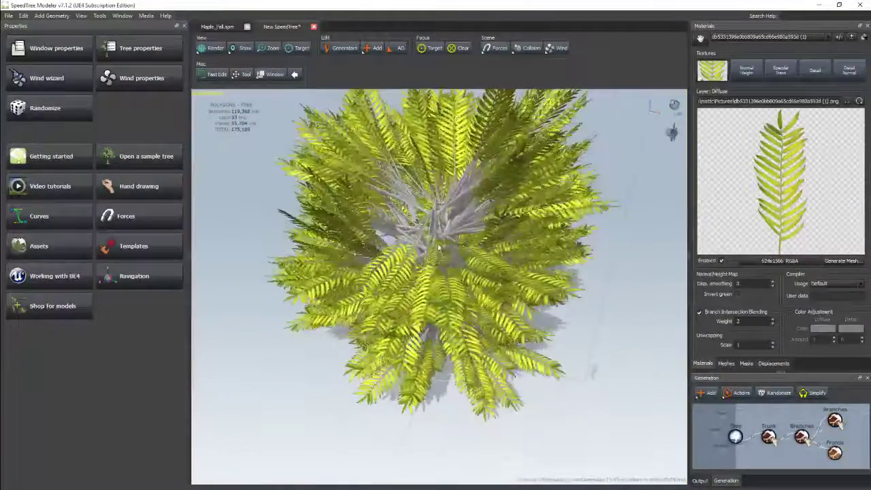
# Step: Add a Magnet force to the fronds and position it just above the tree
pyautogui.click(464, 199)
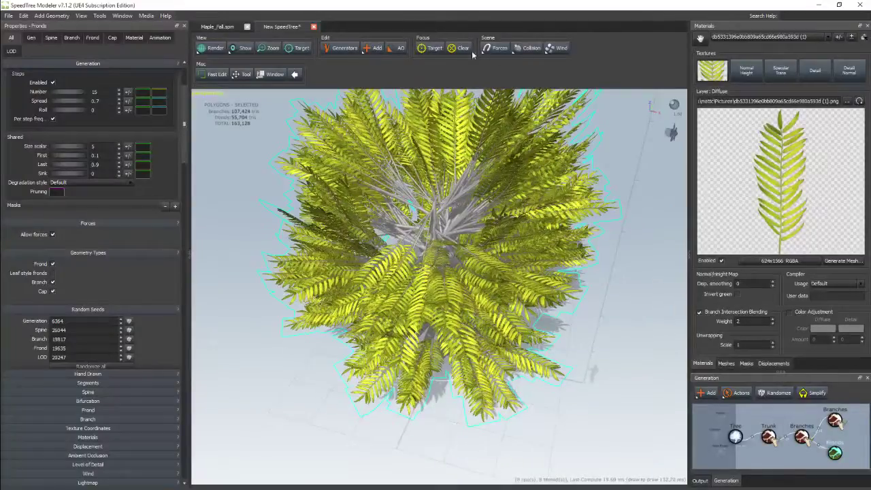
pyautogui.click(493, 48)
pyautogui.moveTo(517, 58)
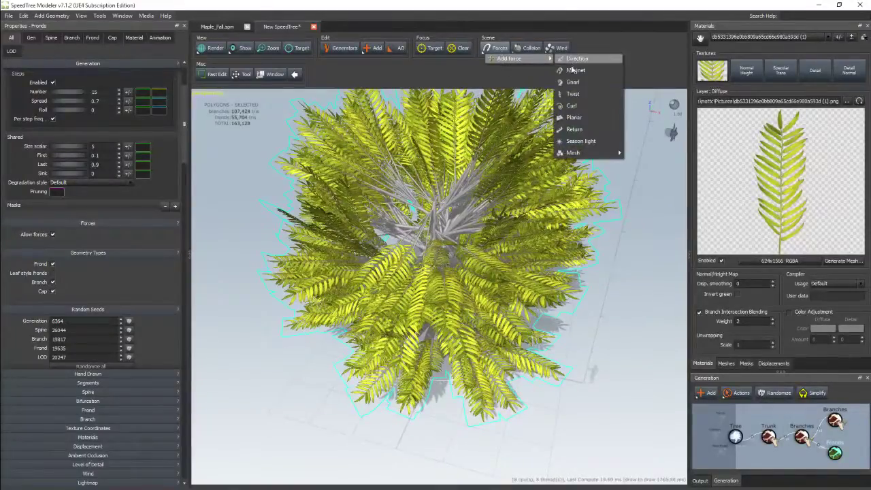
pyautogui.click(575, 71)
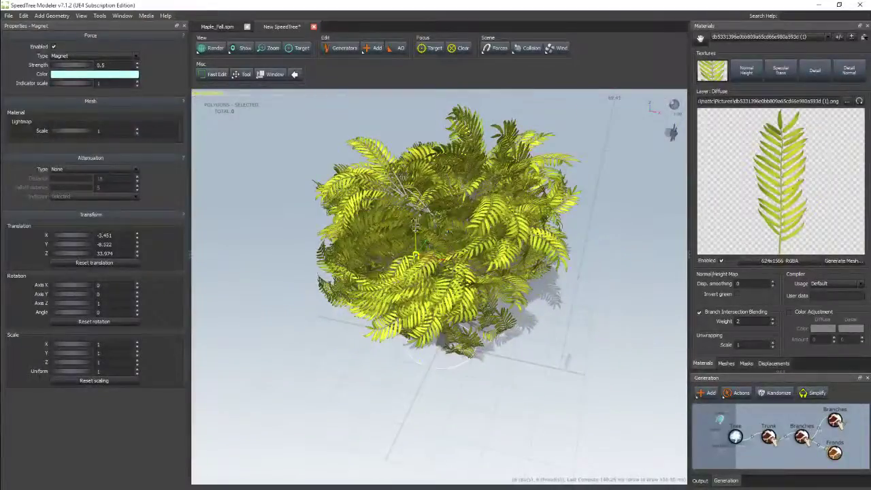
pyautogui.moveTo(416, 227)
pyautogui.mouseDown()
pyautogui.moveTo(431, 148)
pyautogui.moveTo(408, 78)
pyautogui.mouseUp()
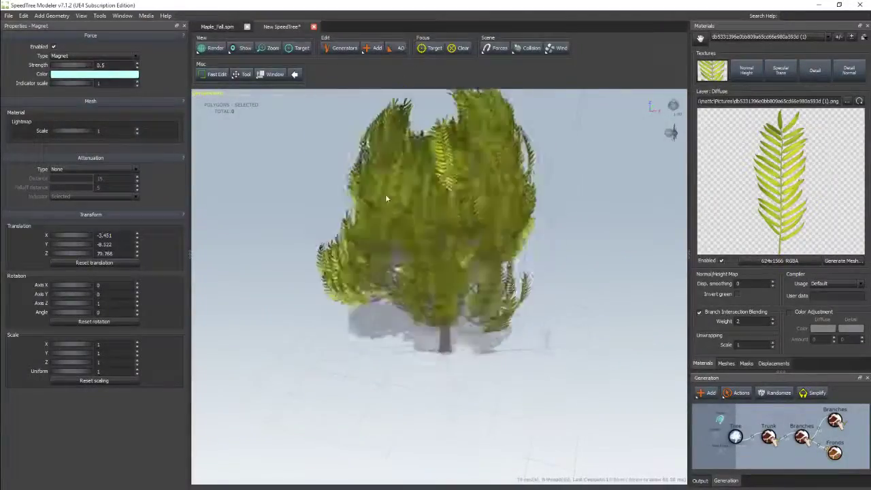
pyautogui.scroll(-3, 387, 198)
pyautogui.scroll(-2, 387, 197)
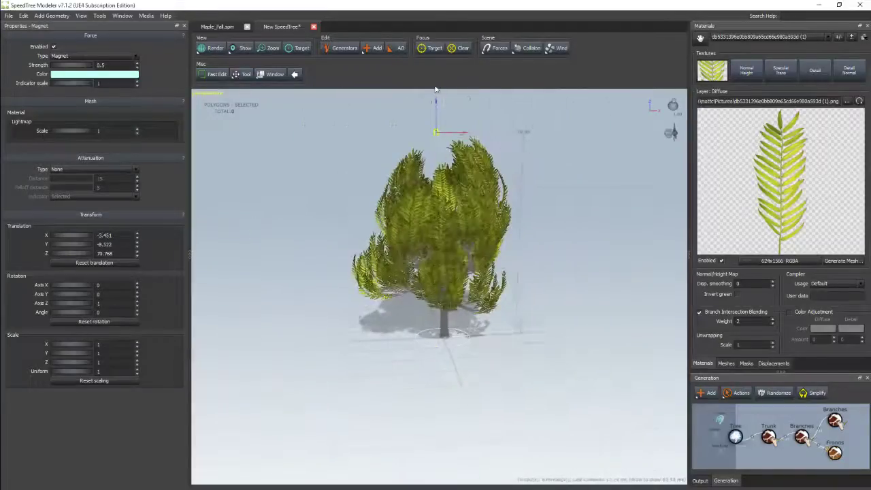
pyautogui.moveTo(436, 89); pyautogui.dragTo(431, 87)
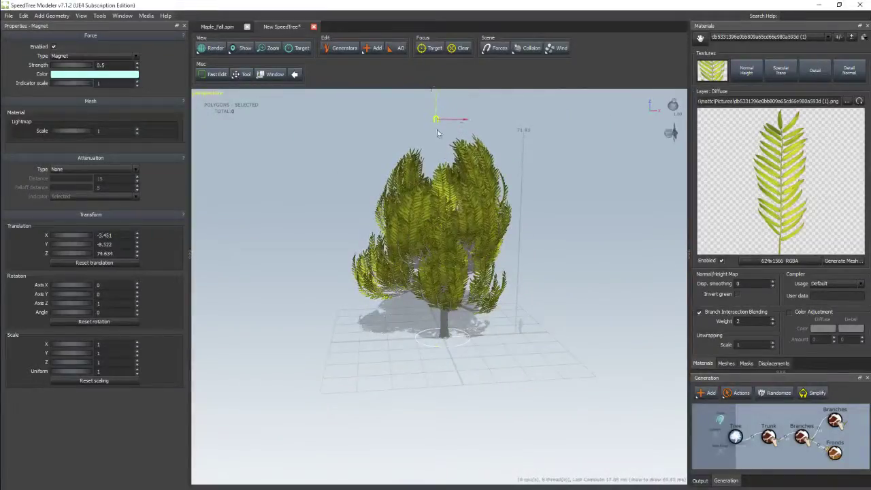
# Step: Try magnet strengths of 0.3 and stronger, then settle on 0.4
pyautogui.click(116, 64)
pyautogui.write('-2')
pyautogui.press('Return')
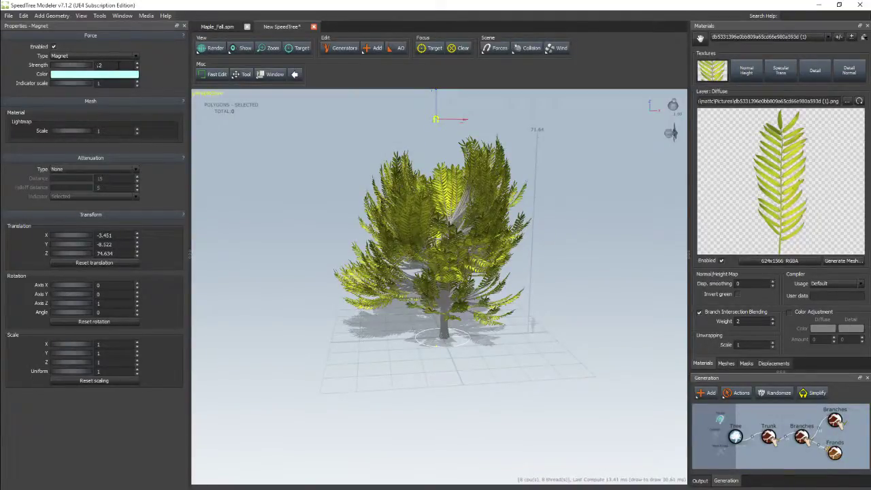
pyautogui.write('1.2')
pyautogui.press('Return')
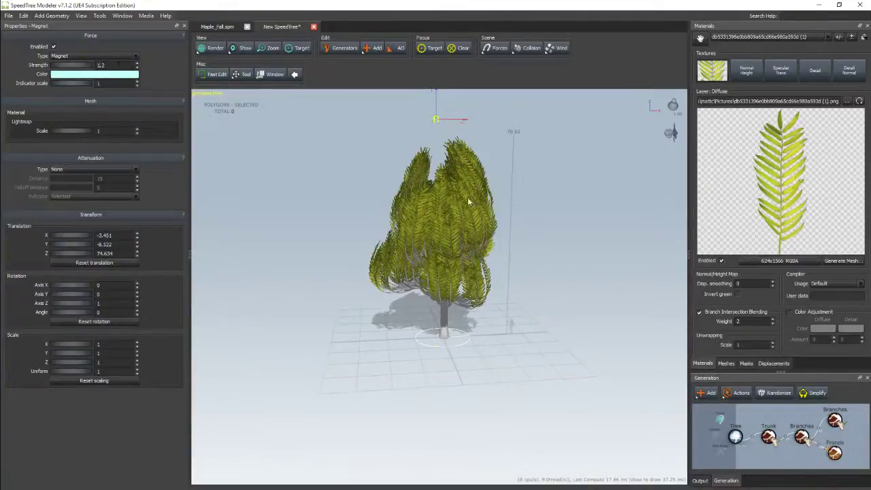
pyautogui.moveTo(468, 214); pyautogui.dragTo(492, 288)
pyautogui.write('0.4')
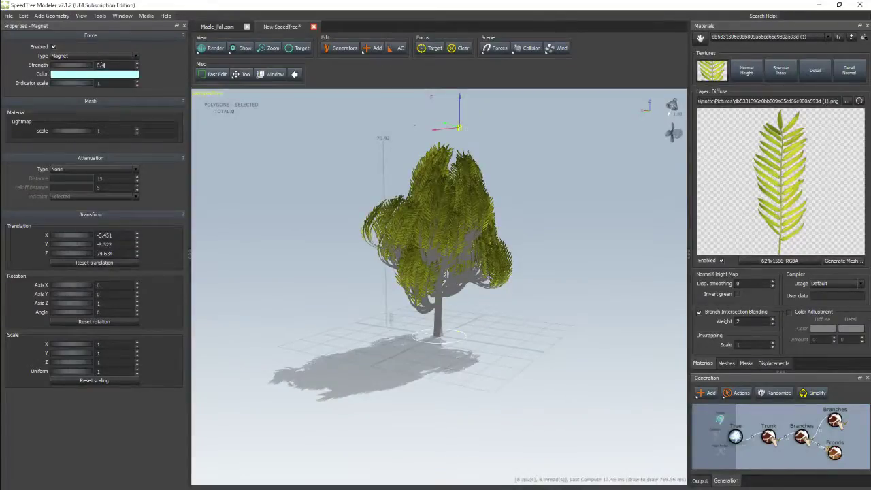
pyautogui.press('Return')
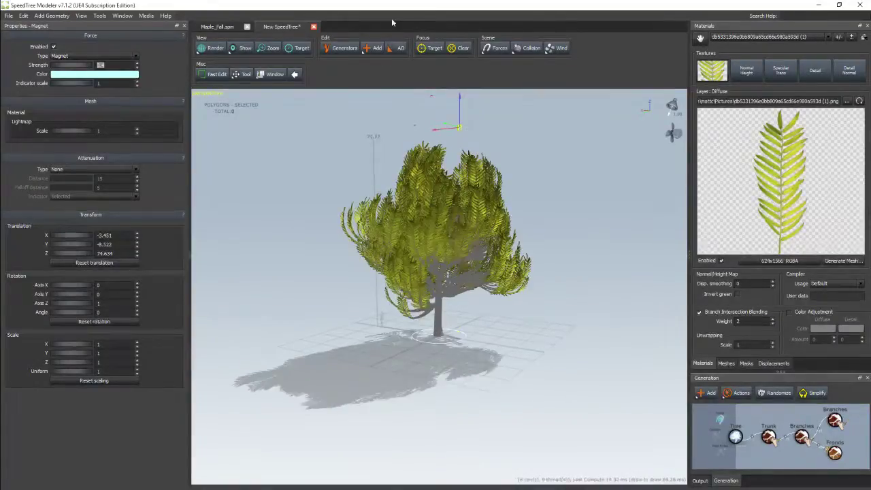
pyautogui.write('0.4')
pyautogui.moveTo(490, 330)
pyautogui.mouseDown()
pyautogui.moveTo(473, 330)
pyautogui.moveTo(501, 331)
pyautogui.mouseUp()
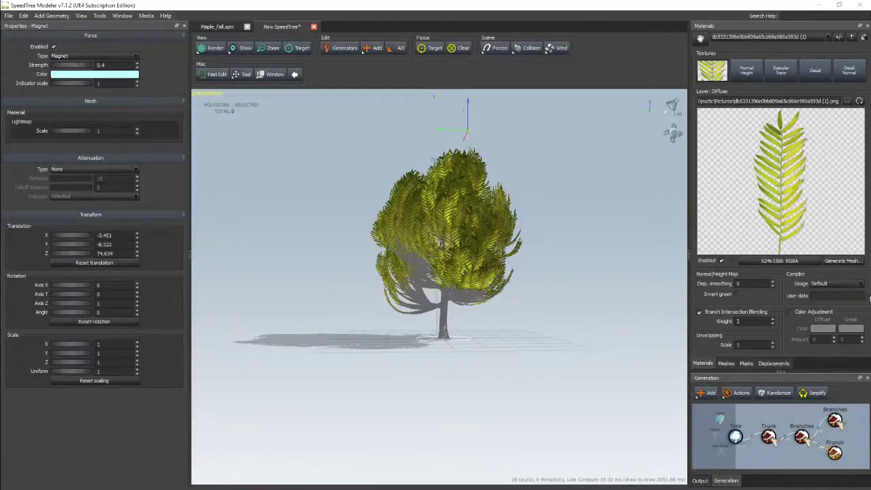
# Step: Load texturez_3812.jpg as the bark diffuse texture and zoom in to inspect it
pyautogui.click(849, 40)
pyautogui.scroll(-2, 162, 168)
pyautogui.scroll(-2, 162, 168)
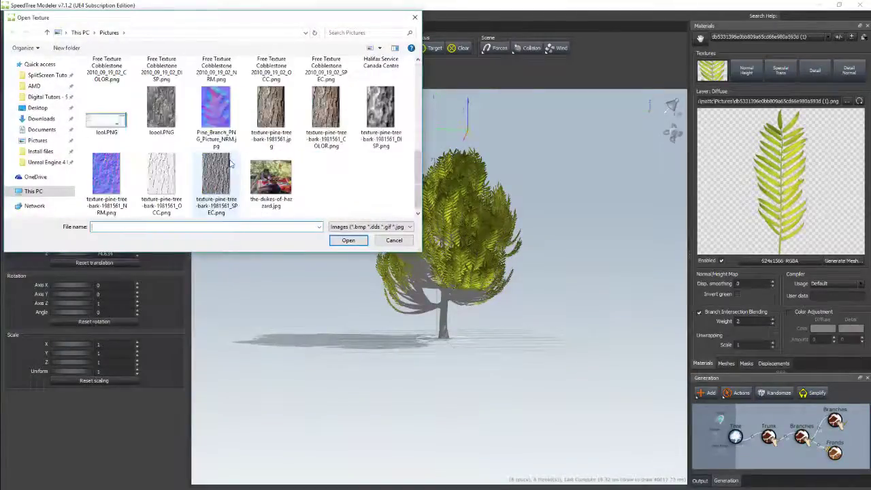
pyautogui.scroll(2, 402, 156)
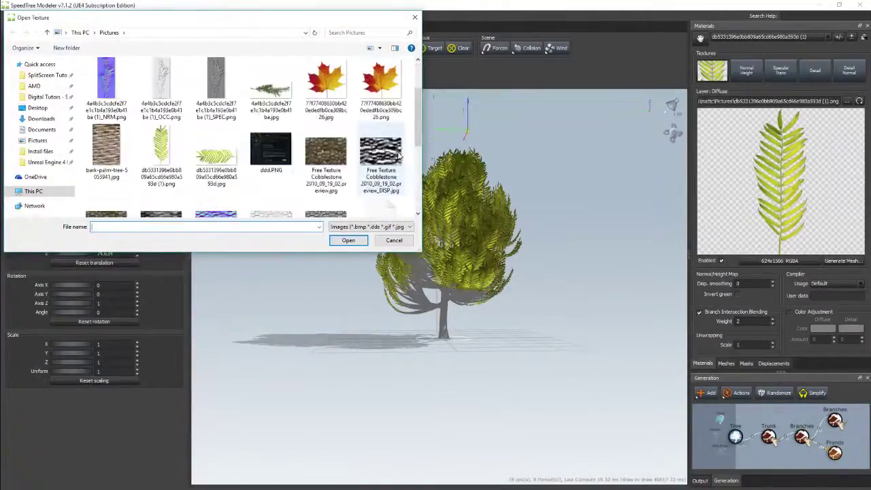
pyautogui.scroll(-2, 401, 177)
pyautogui.scroll(-1, 405, 185)
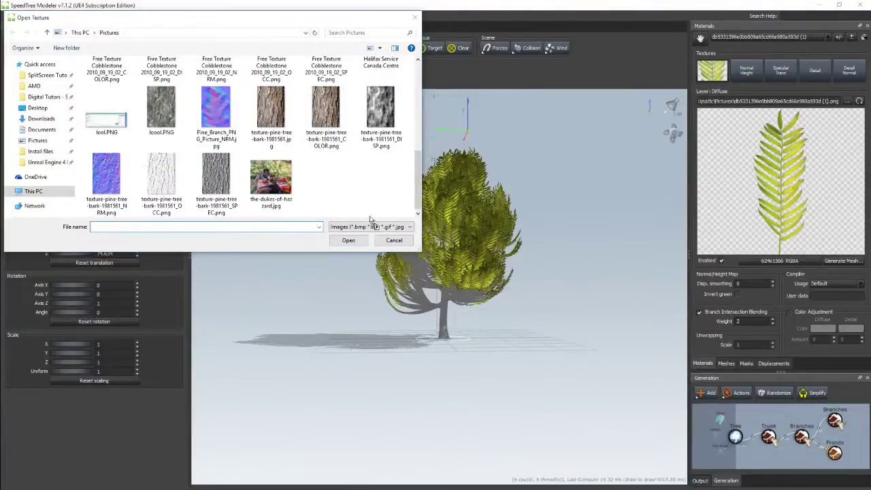
pyautogui.click(329, 179)
pyautogui.doubleClick(328, 176)
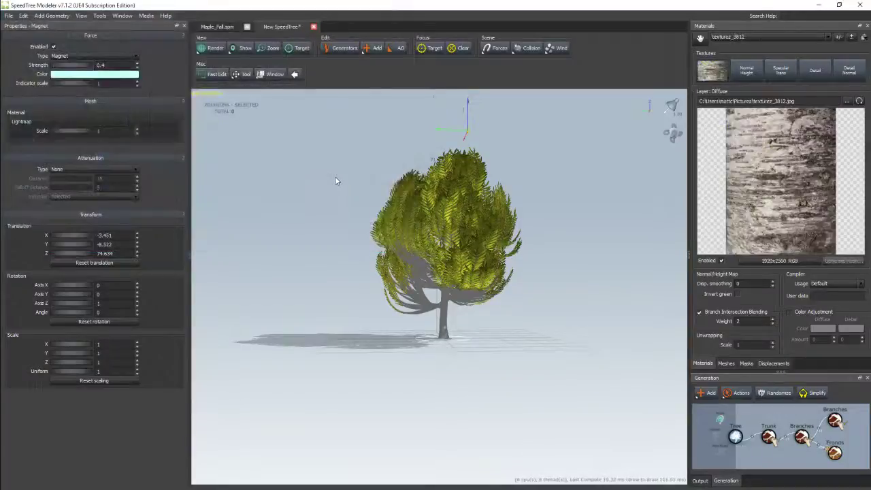
pyautogui.scroll(2, 464, 300)
pyautogui.scroll(2, 463, 297)
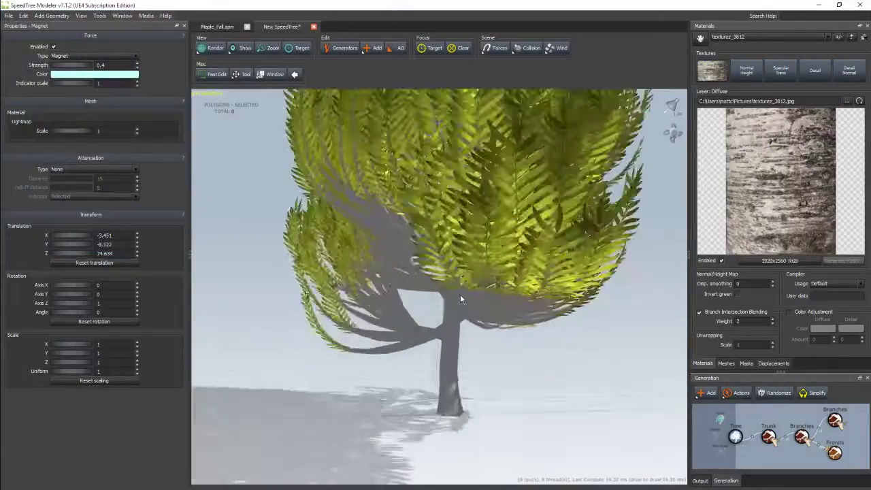
pyautogui.scroll(3, 460, 294)
pyautogui.scroll(2, 460, 294)
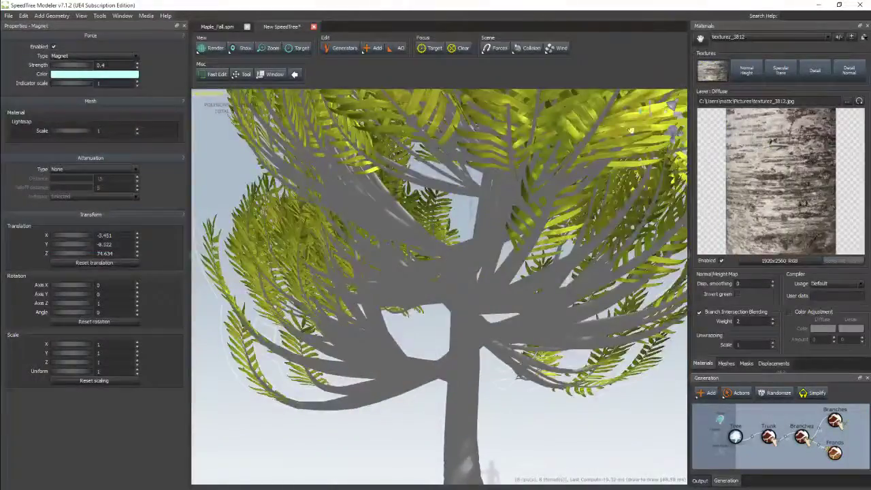
pyautogui.moveTo(463, 366); pyautogui.dragTo(451, 379)
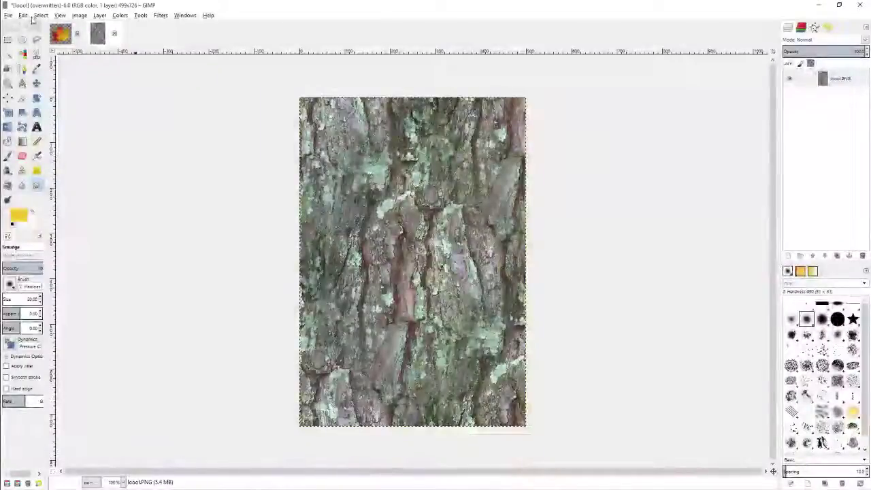
# Step: Open the texturez_3812.jpg bark image in GIMP
pyautogui.click(8, 15)
pyautogui.moveTo(7, 15)
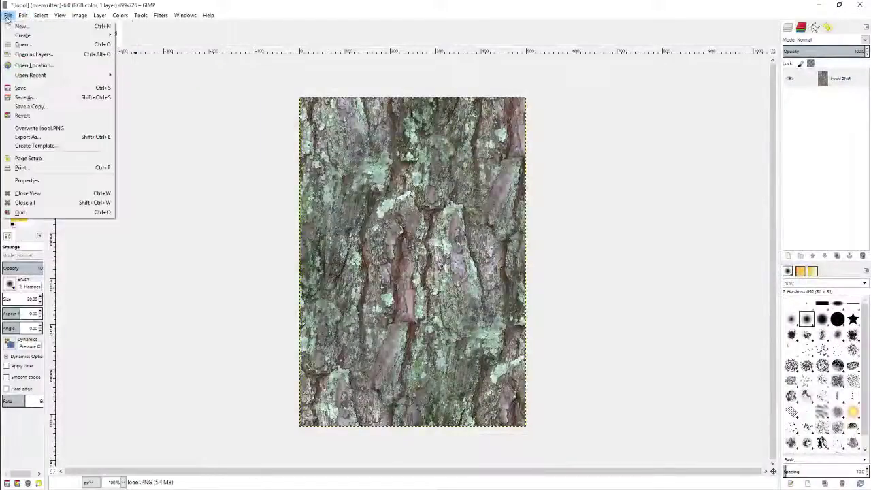
pyautogui.click(20, 48)
pyautogui.scroll(-1, 164, 145)
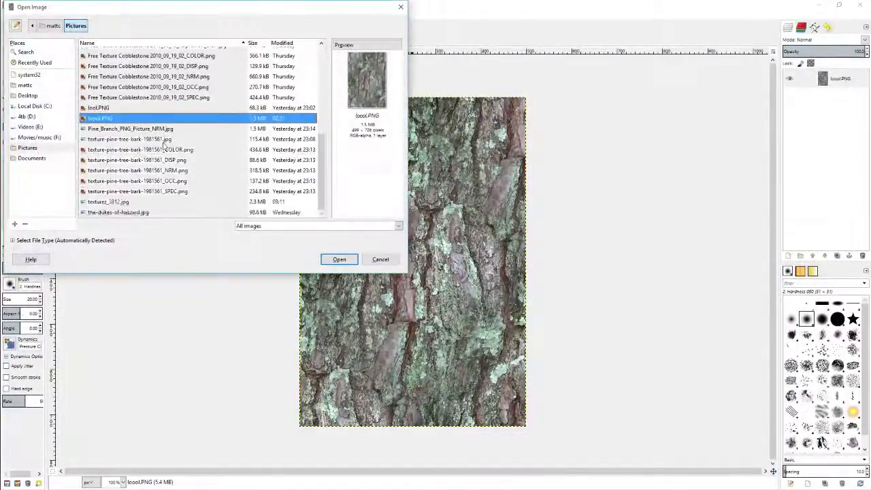
pyautogui.click(178, 201)
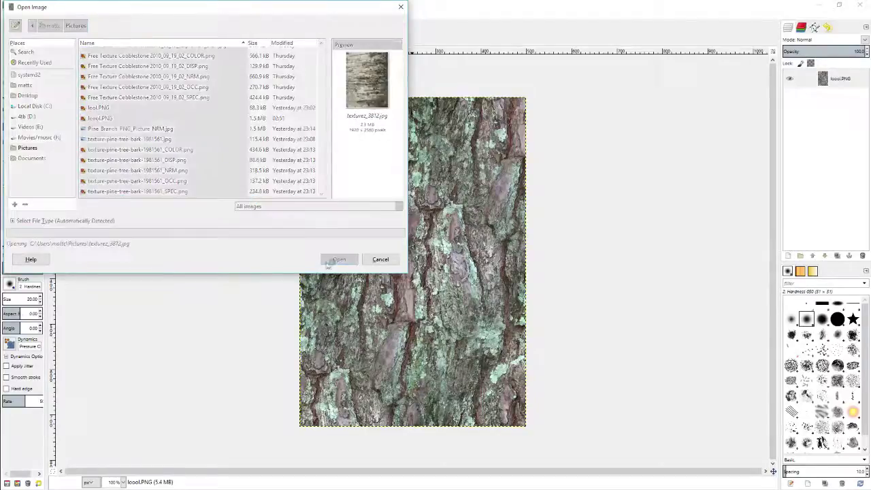
pyautogui.click(339, 260)
# Step: Make the bark image tile seamlessly with Filters > Map > Make Seamless
pyautogui.click(158, 16)
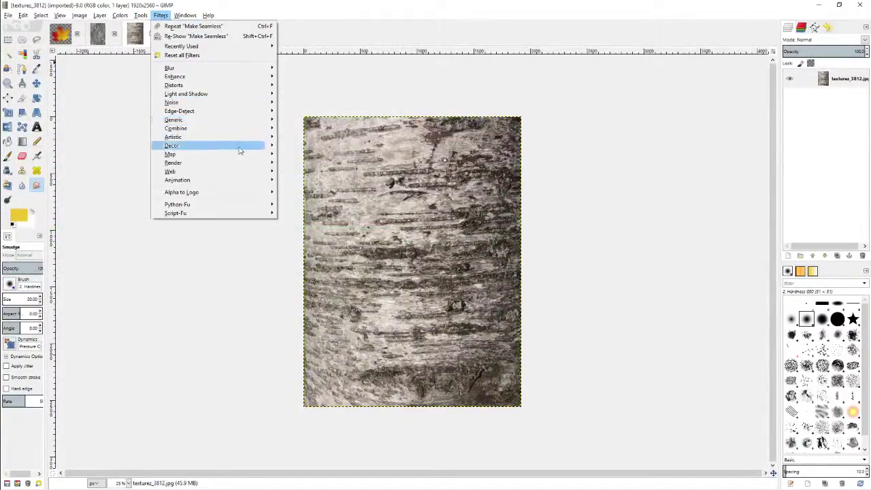
pyautogui.moveTo(170, 154)
pyautogui.click(311, 189)
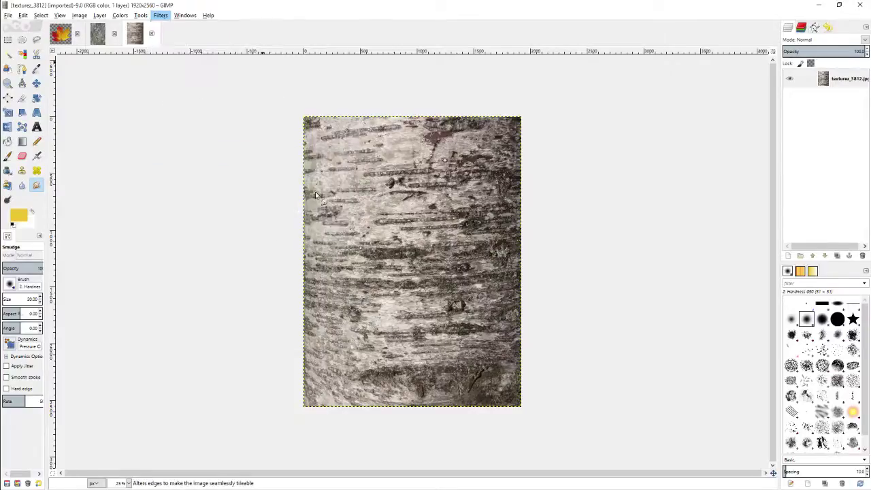
pyautogui.click(9, 16)
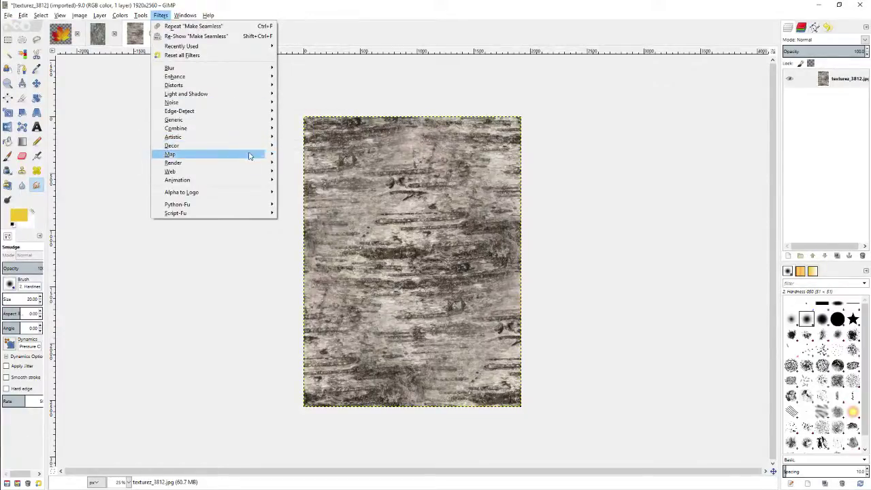
# Step: Apply a Bump Map to the bark with azimuth 17.56 and elevation lowered to about 18
pyautogui.moveTo(204, 154)
pyautogui.click(310, 155)
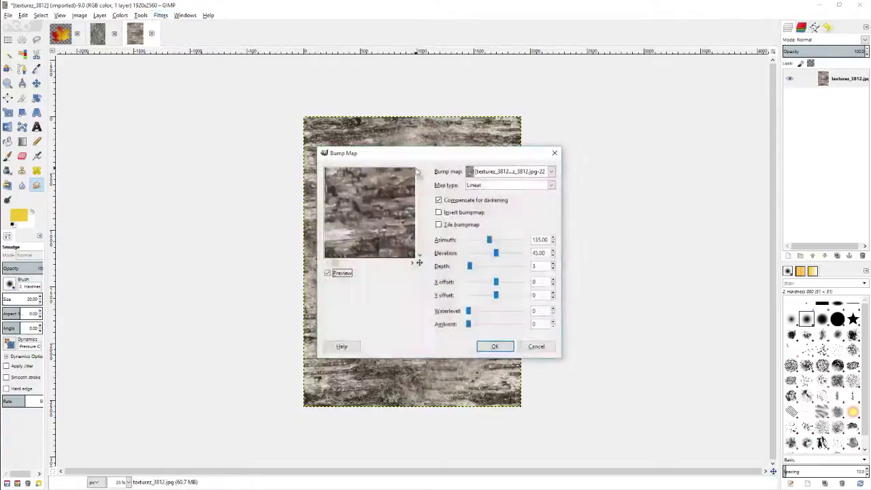
pyautogui.moveTo(489, 239); pyautogui.dragTo(473, 239)
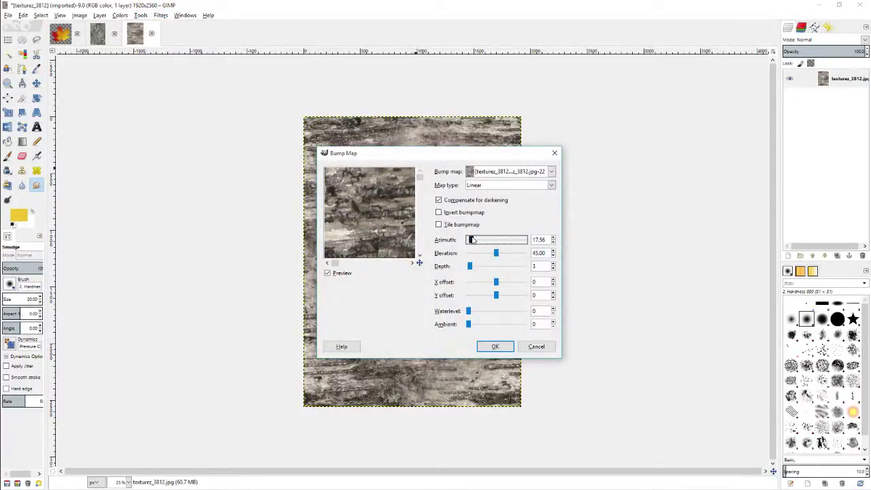
pyautogui.moveTo(494, 253); pyautogui.dragTo(482, 255)
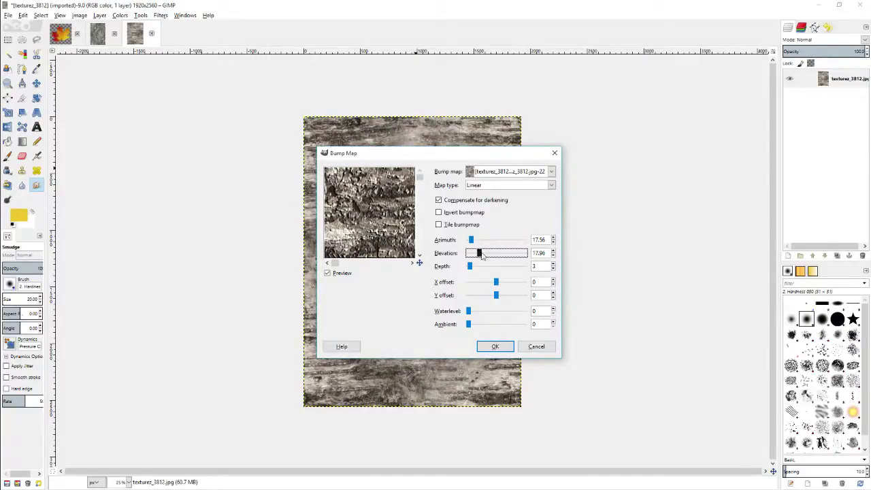
pyautogui.click(494, 346)
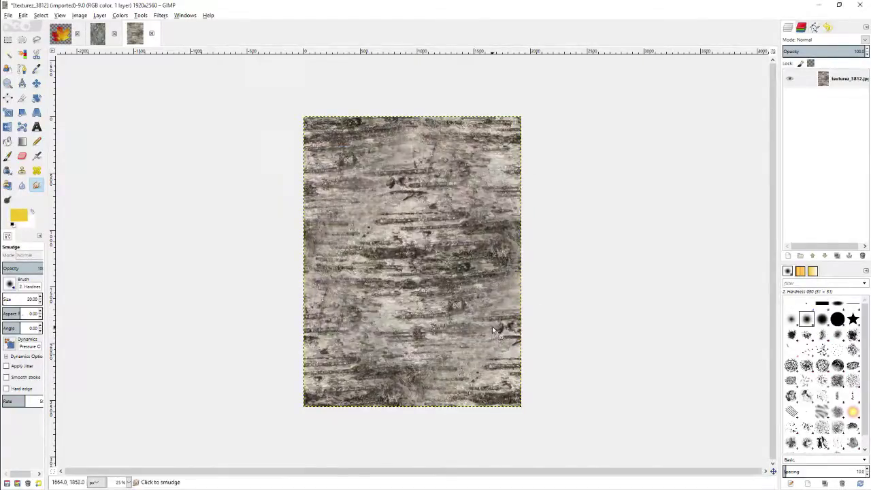
# Step: Overwrite texturez_3812.jpg with the edited bark, exporting at JPEG quality 93
pyautogui.click(6, 15)
pyautogui.click(89, 128)
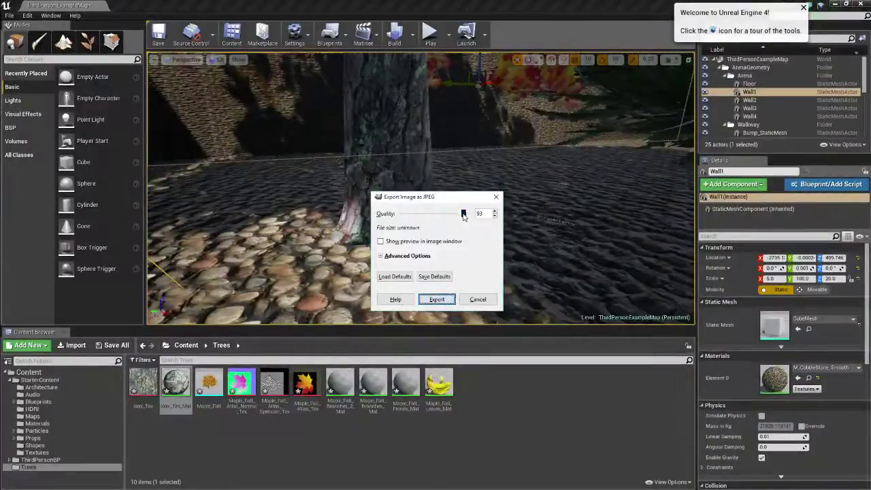
pyautogui.click(436, 299)
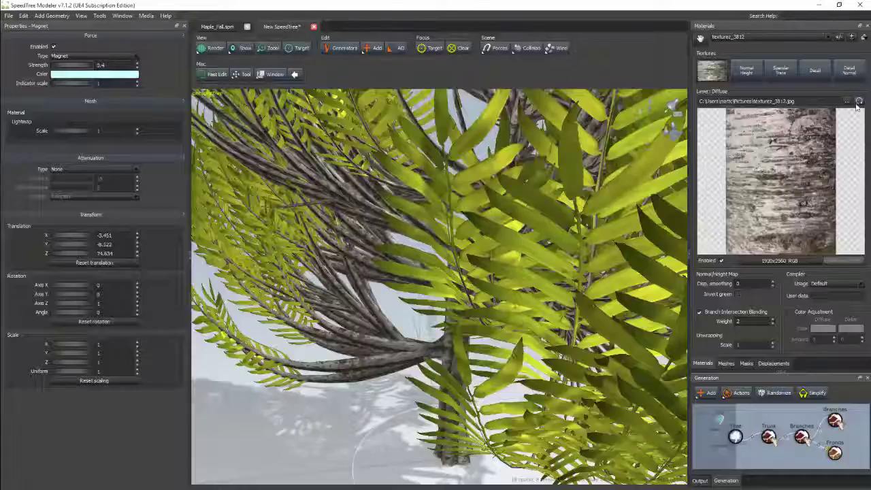
# Step: Reload the updated bark texture and frame the whole fern tree with its drooping fronds
pyautogui.click(858, 101)
pyautogui.scroll(5, 485, 312)
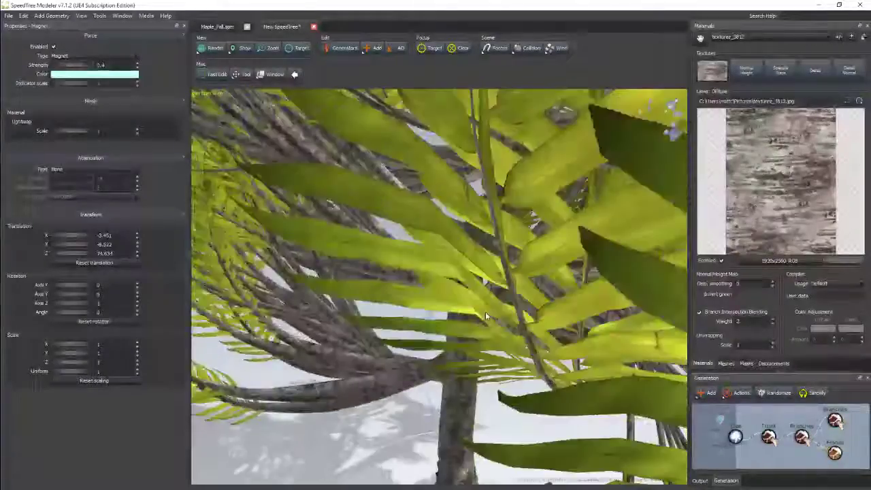
pyautogui.scroll(5, 485, 311)
pyautogui.scroll(3, 474, 289)
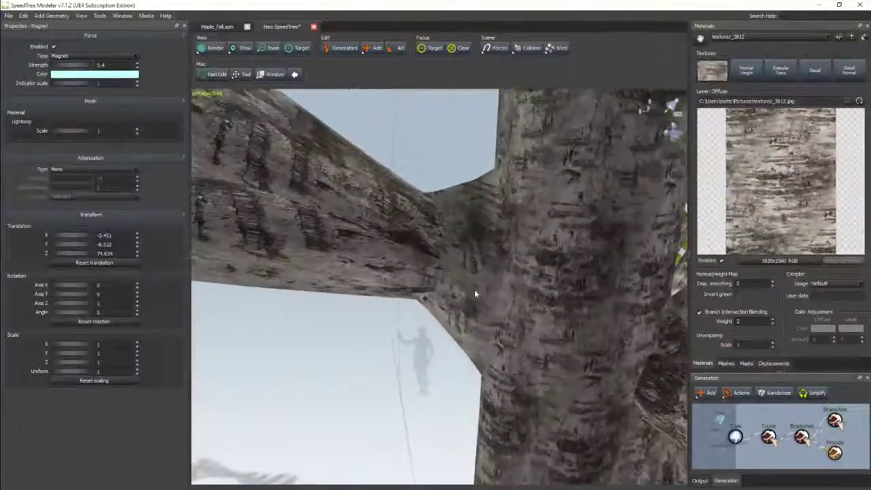
pyautogui.moveTo(474, 289)
pyautogui.mouseDown()
pyautogui.moveTo(465, 265)
pyautogui.moveTo(511, 272)
pyautogui.mouseUp()
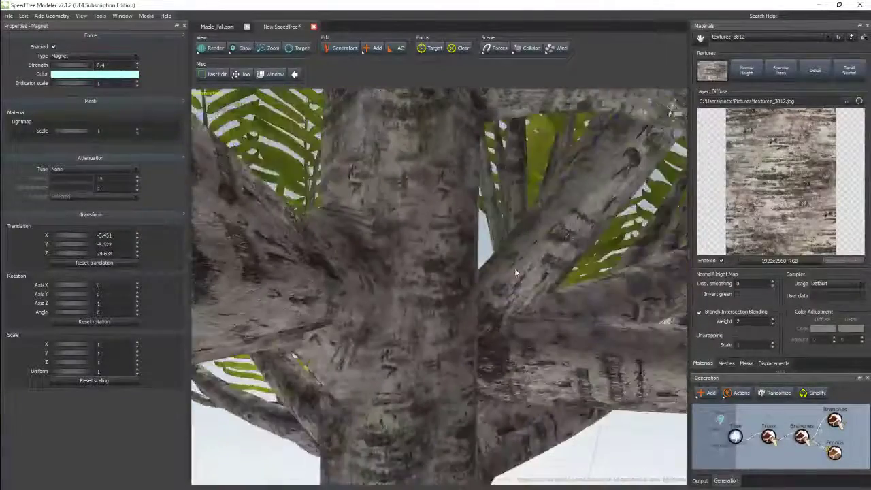
pyautogui.scroll(-2, 511, 269)
pyautogui.scroll(-2, 493, 274)
pyautogui.scroll(-3, 493, 274)
pyautogui.scroll(-3, 493, 279)
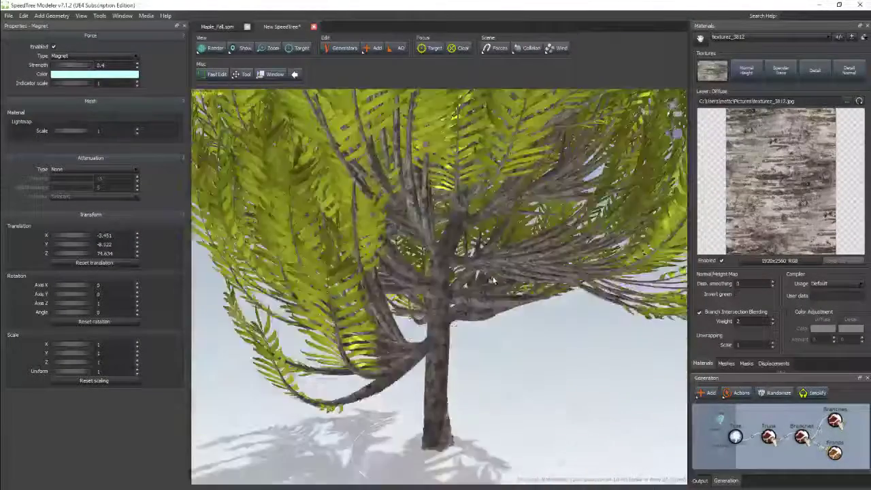
pyautogui.scroll(-3, 493, 280)
pyautogui.moveTo(493, 279)
pyautogui.mouseDown()
pyautogui.moveTo(472, 255)
pyautogui.moveTo(463, 261)
pyautogui.mouseUp()
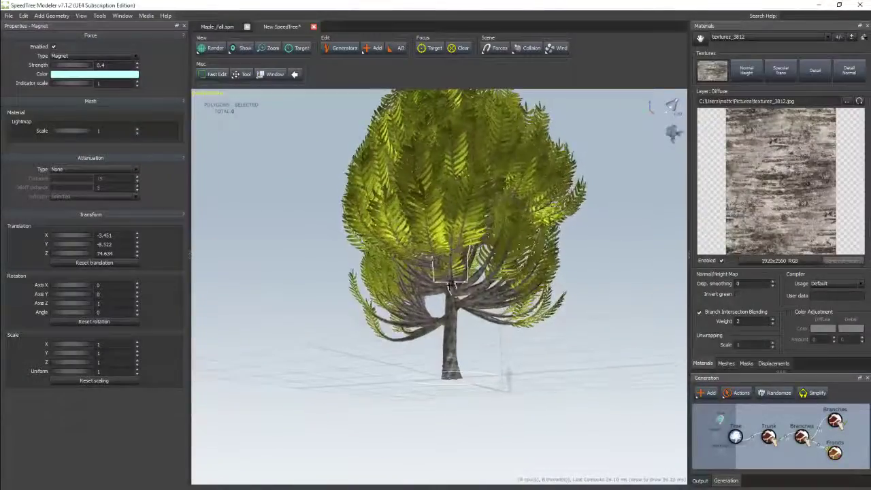
# Step: Select the fronds and lower Frond Frequency to 7 and Steps Number to 5
pyautogui.click(414, 291)
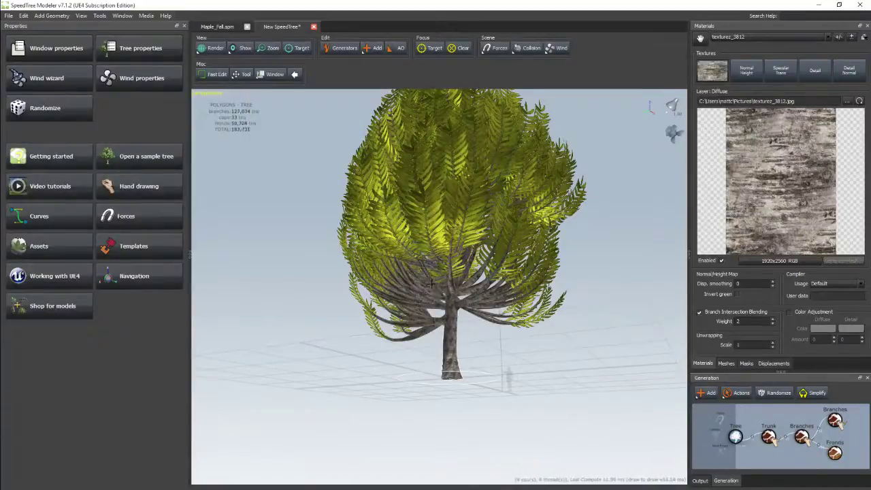
pyautogui.moveTo(285, 346); pyautogui.dragTo(262, 197)
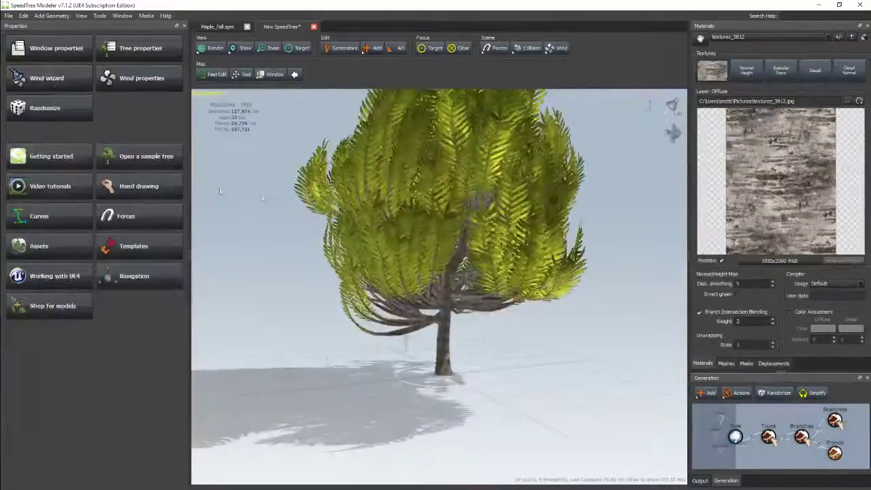
pyautogui.click(441, 293)
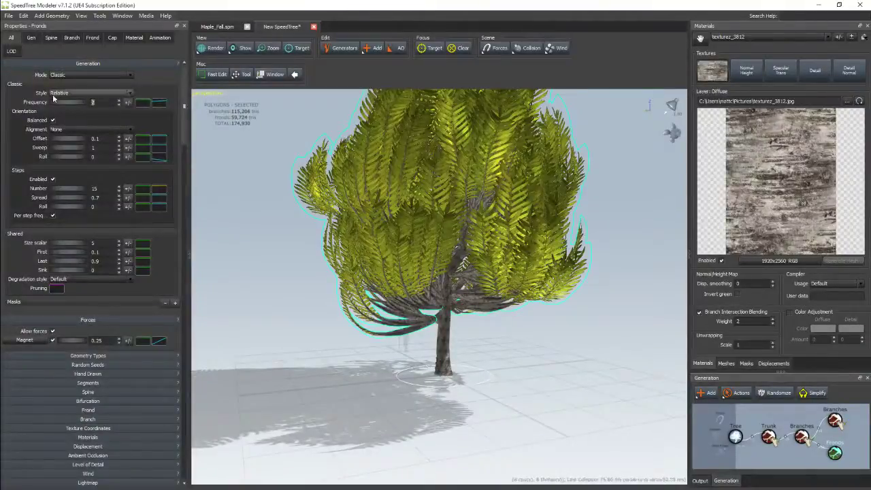
pyautogui.moveTo(49, 102); pyautogui.dragTo(46, 104)
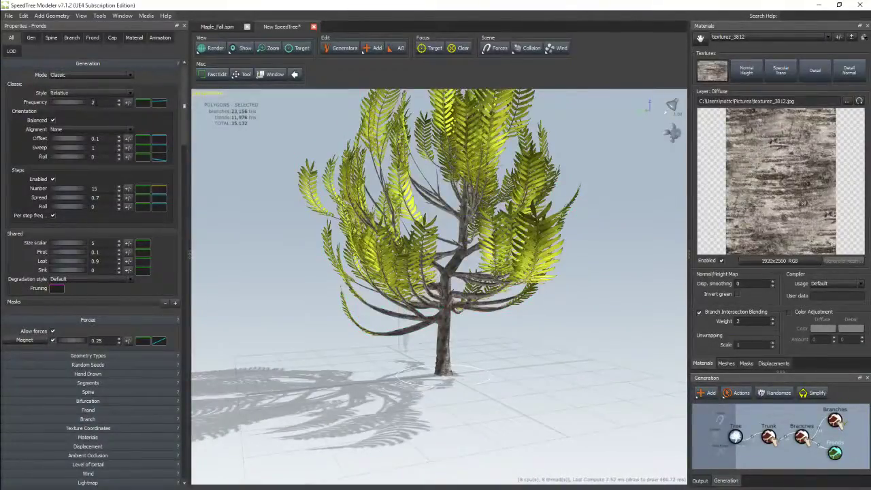
pyautogui.scroll(3, 57, 98)
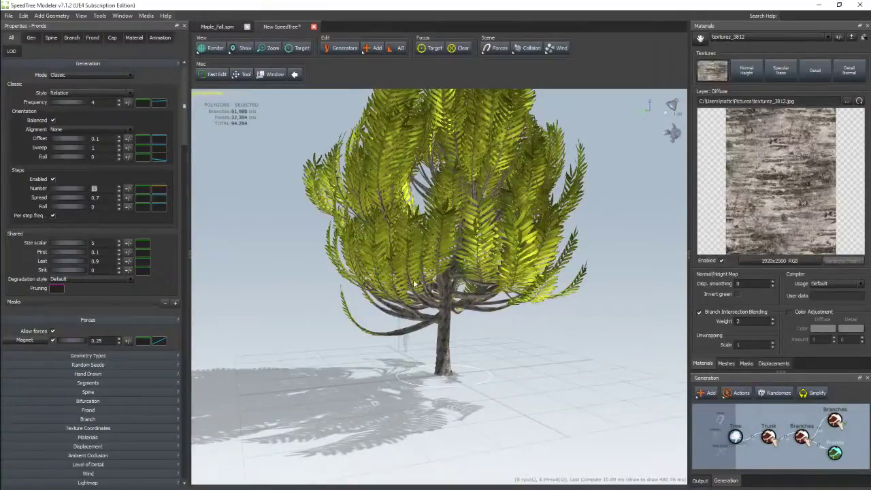
pyautogui.moveTo(413, 284); pyautogui.dragTo(233, 308)
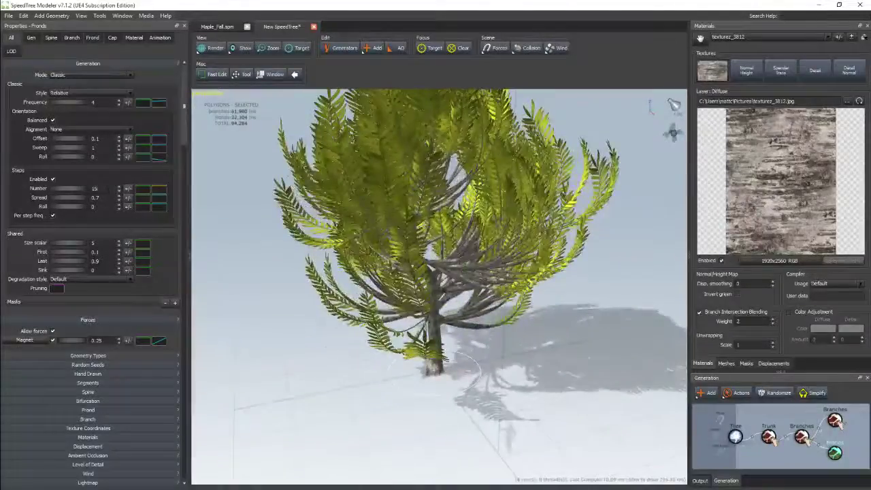
pyautogui.scroll(-2, 31, 180)
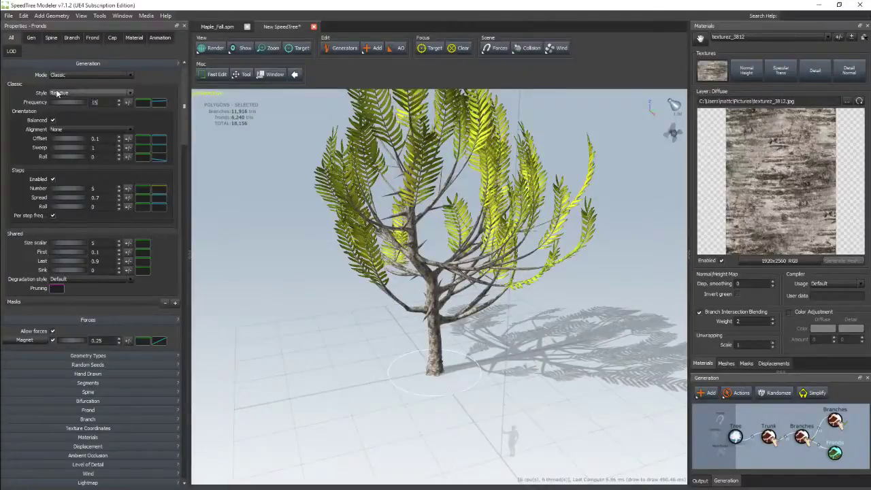
pyautogui.scroll(2, 58, 94)
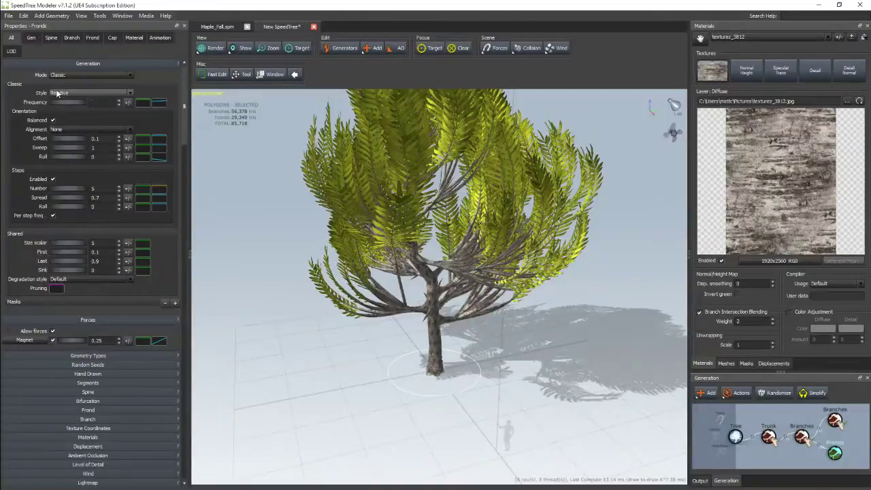
pyautogui.scroll(-1, 58, 93)
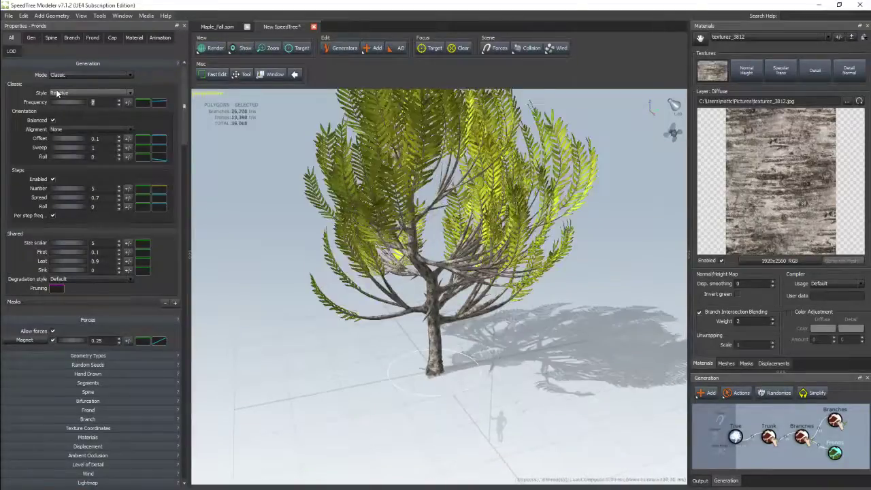
pyautogui.moveTo(400, 224)
pyautogui.mouseDown()
pyautogui.moveTo(583, 241)
pyautogui.moveTo(590, 207)
pyautogui.mouseUp()
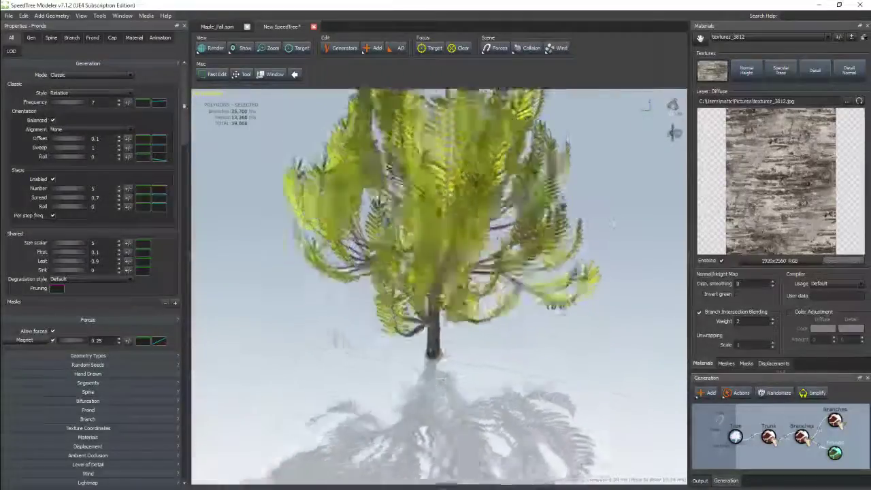
pyautogui.moveTo(524, 127); pyautogui.dragTo(515, 100)
# Step: Add Stems With Leaves fronds to the branches with the fern leaf PNG material and Size scalar 3.35
pyautogui.click(515, 101)
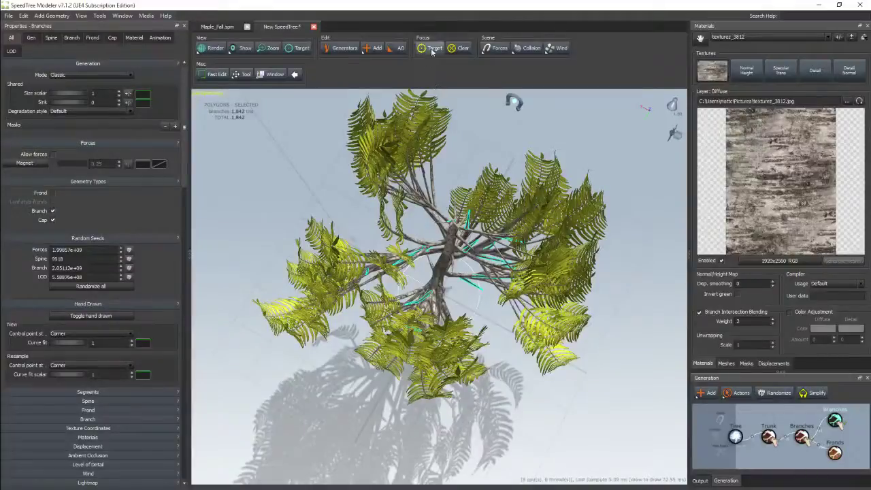
pyautogui.click(398, 48)
pyautogui.click(474, 294)
pyautogui.click(373, 48)
pyautogui.moveTo(389, 85)
pyautogui.click(476, 221)
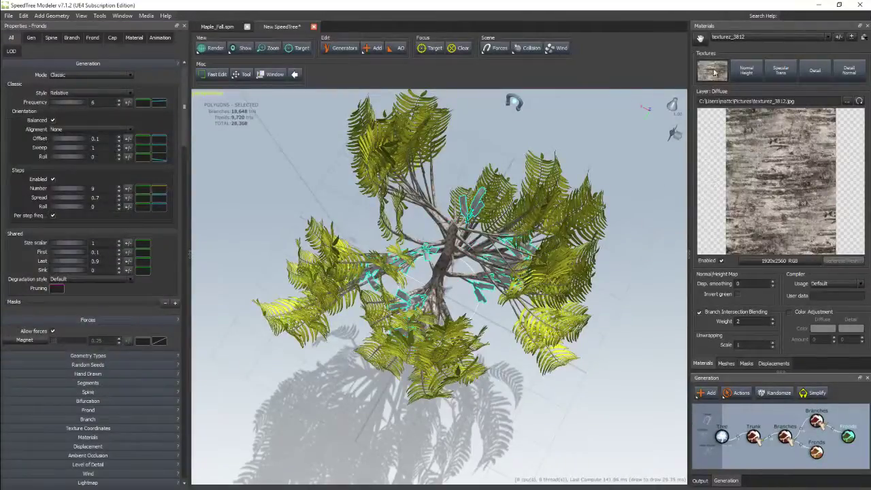
pyautogui.click(768, 37)
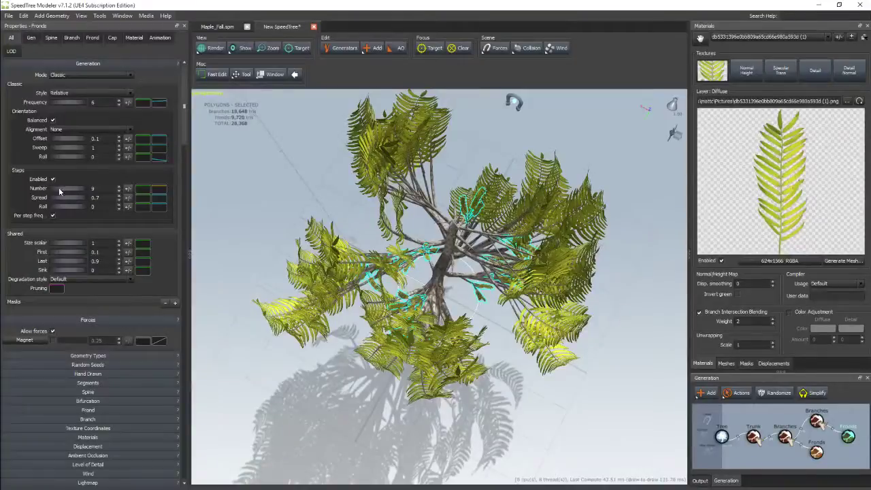
pyautogui.moveTo(65, 243); pyautogui.dragTo(162, 249)
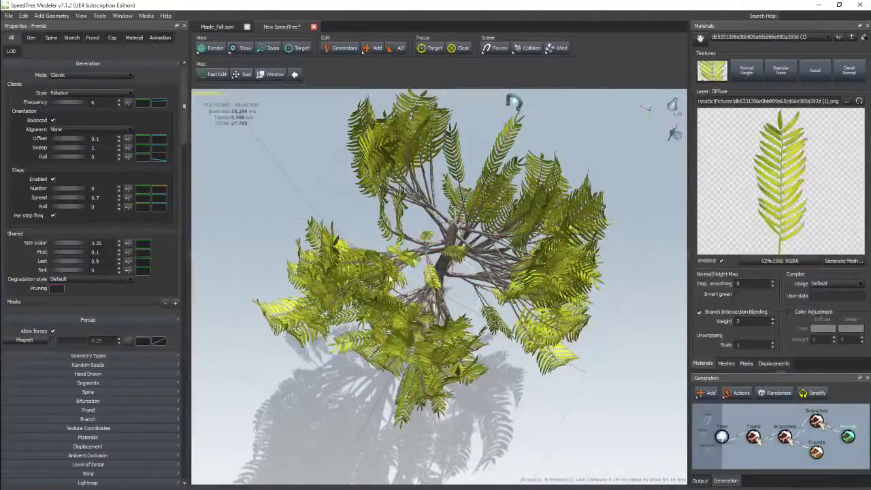
# Step: Orbit the view and select the tree's trunk
pyautogui.moveTo(381, 258); pyautogui.dragTo(463, 231)
pyautogui.click(459, 225)
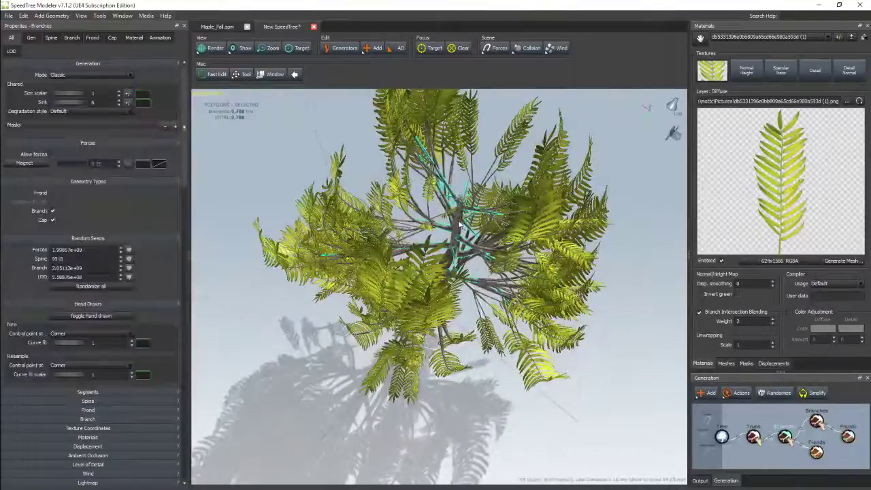
pyautogui.click(458, 227)
pyautogui.click(386, 48)
pyautogui.moveTo(384, 64)
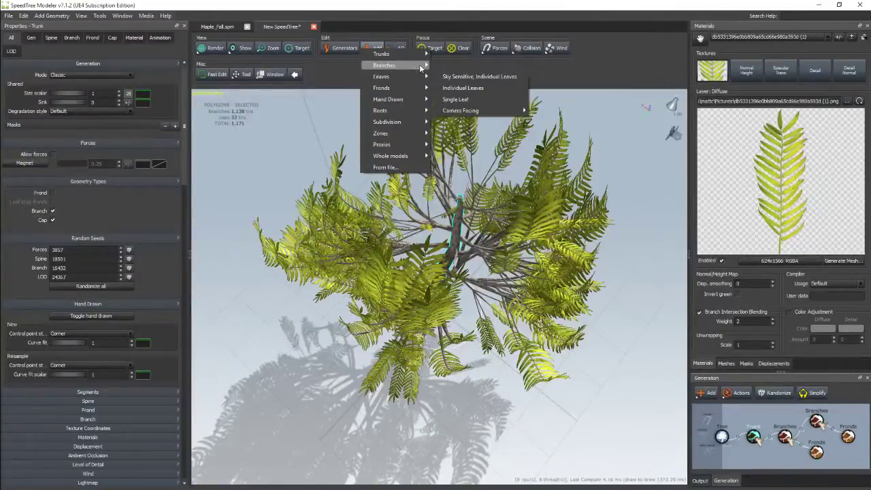
# Step: Add twig branches to the trunk, then a fronds generator and a leaves generator on the twigs
pyautogui.click(466, 178)
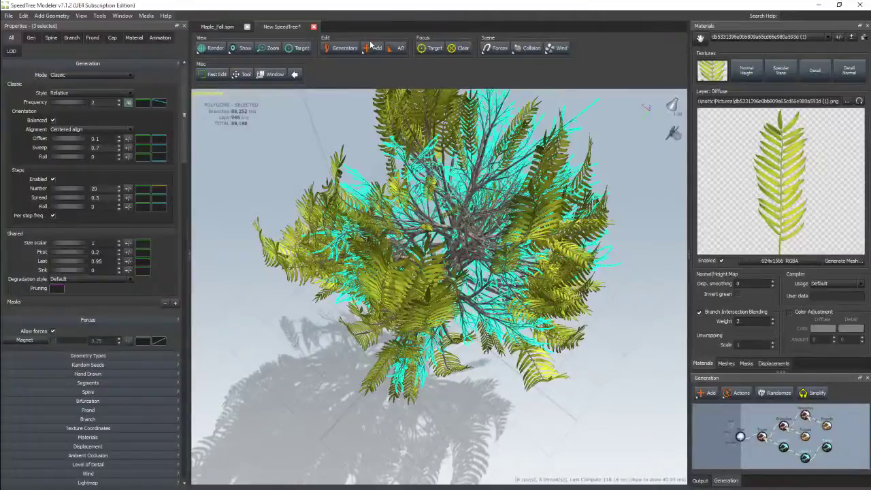
pyautogui.click(371, 45)
pyautogui.moveTo(402, 89)
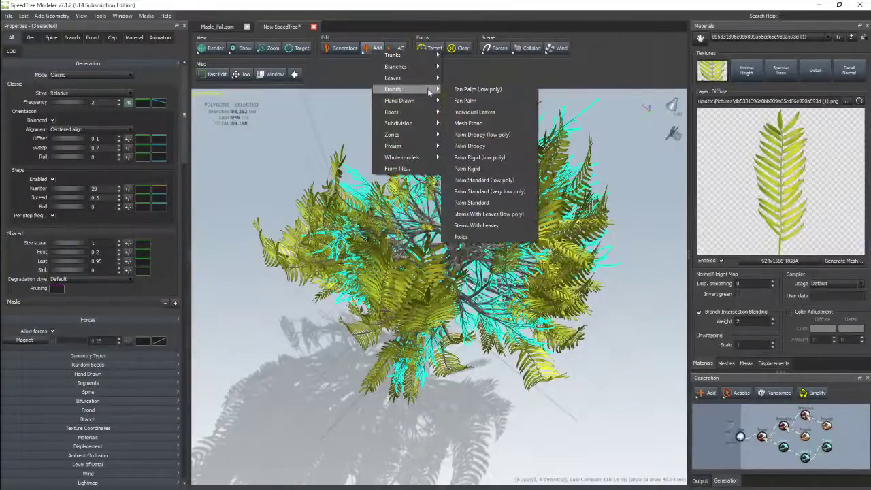
pyautogui.click(478, 225)
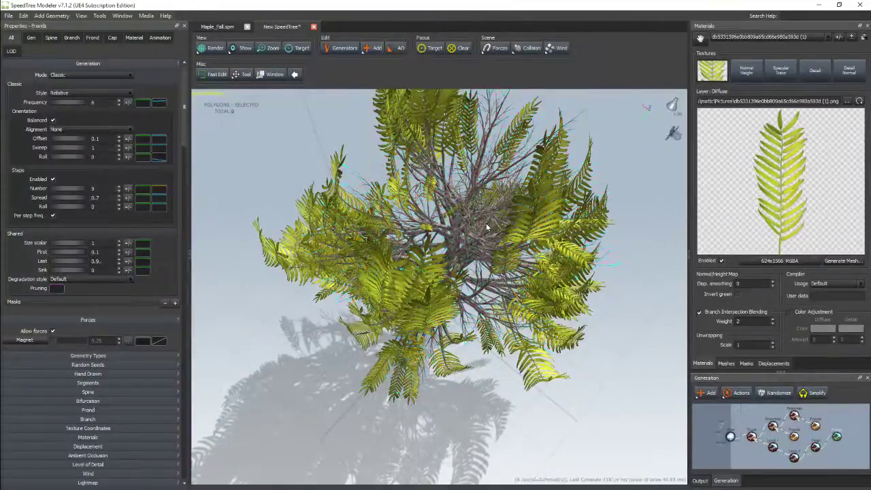
pyautogui.click(466, 200)
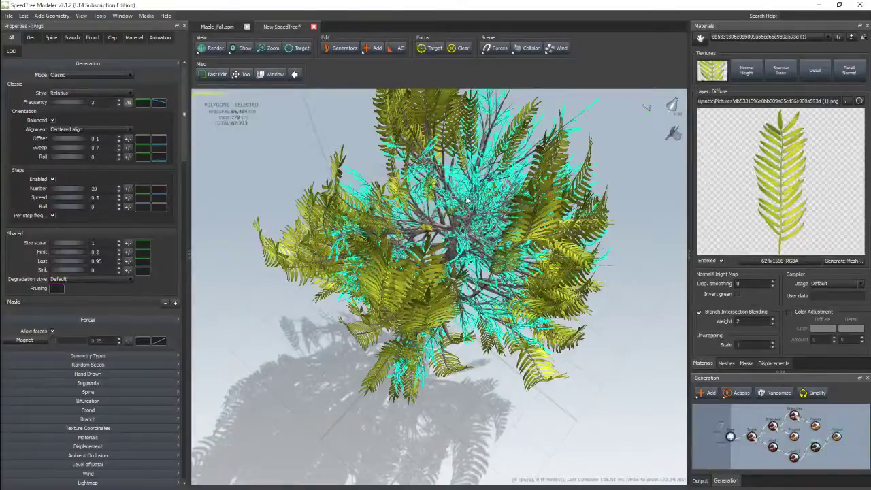
pyautogui.moveTo(467, 200)
pyautogui.mouseDown()
pyautogui.moveTo(451, 322)
pyautogui.moveTo(435, 286)
pyautogui.mouseUp()
pyautogui.click(373, 48)
pyautogui.moveTo(402, 77)
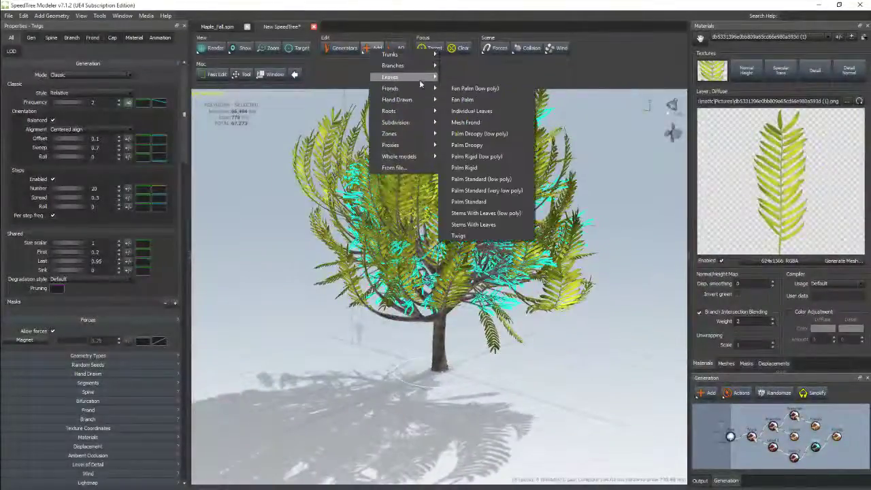
pyautogui.click(470, 99)
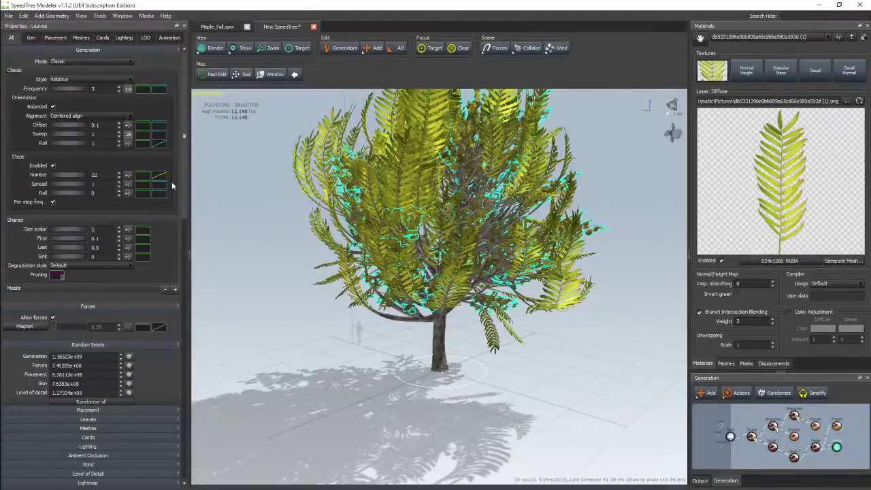
# Step: Enter a value of 5 and zoom around to a level side view of the tree
pyautogui.write('5')
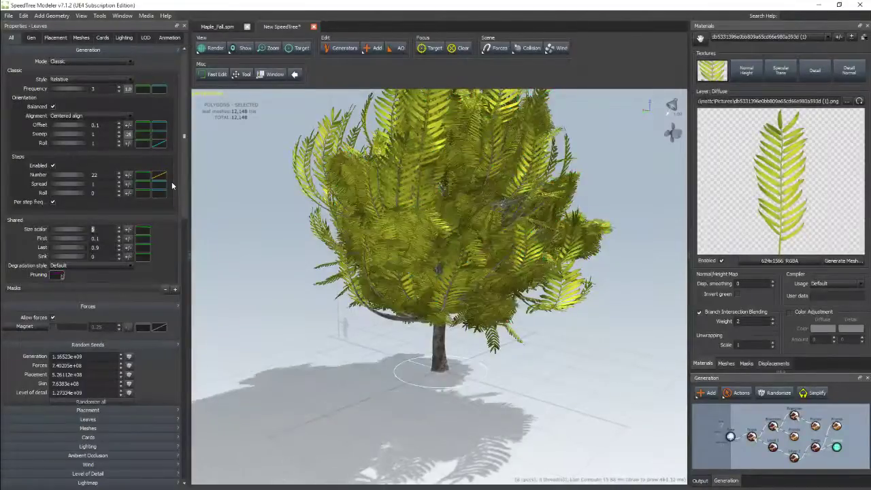
pyautogui.moveTo(404, 181); pyautogui.dragTo(447, 232)
pyautogui.scroll(3, 448, 232)
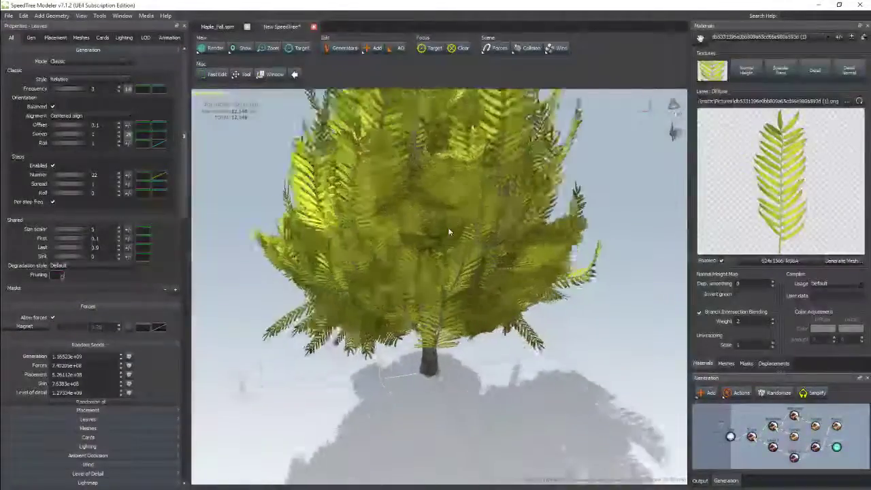
pyautogui.scroll(2, 424, 195)
pyautogui.scroll(2, 418, 178)
pyautogui.scroll(-1, 416, 171)
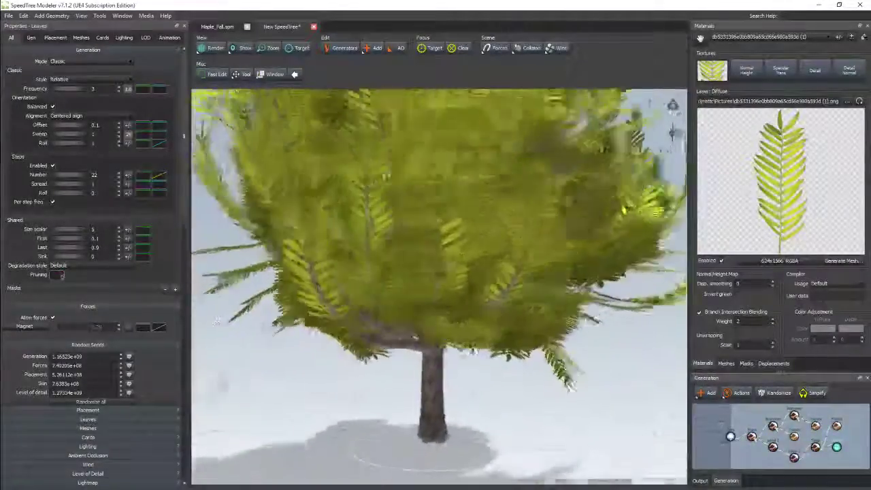
pyautogui.scroll(2, 415, 171)
pyautogui.scroll(2, 415, 171)
pyautogui.scroll(2, 415, 171)
pyautogui.scroll(-3, 334, 203)
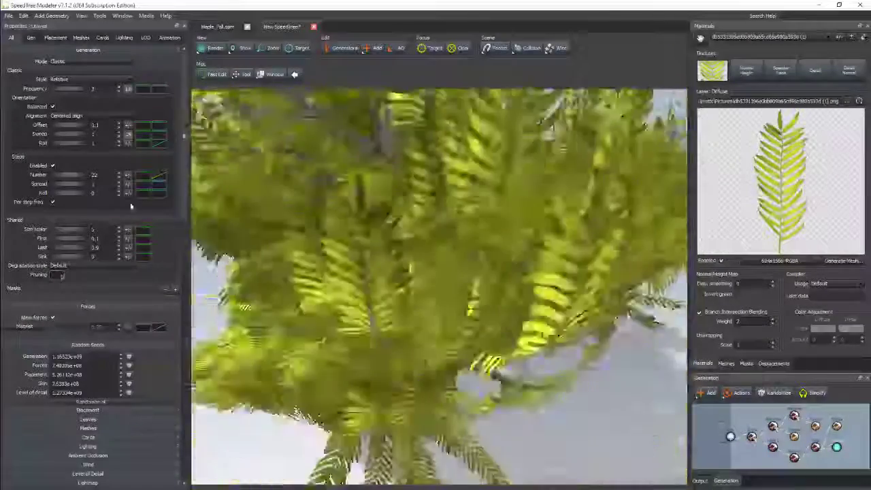
pyautogui.scroll(-2, 334, 202)
pyautogui.scroll(2, 272, 217)
pyautogui.scroll(-3, 235, 235)
pyautogui.moveTo(235, 235)
pyautogui.mouseDown()
pyautogui.moveTo(422, 208)
pyautogui.moveTo(494, 187)
pyautogui.mouseUp()
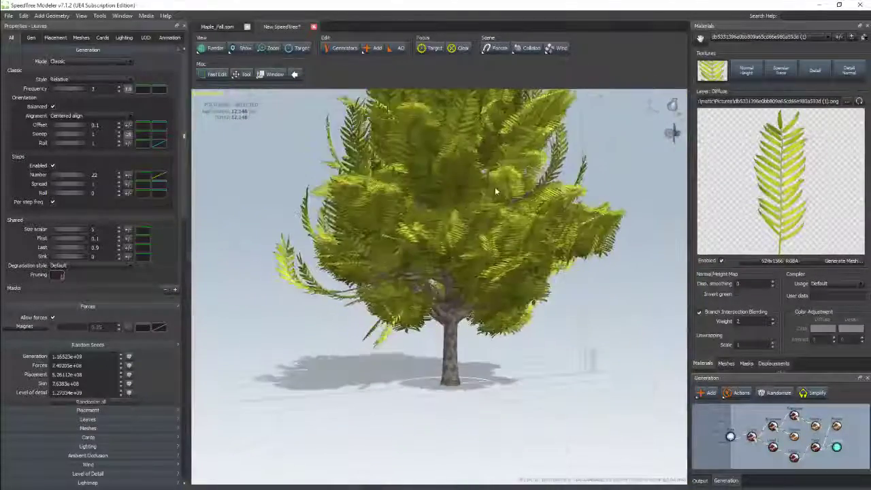
# Step: Select the leaves generator and set its Steps Number to 5
pyautogui.click(430, 166)
pyautogui.click(382, 224)
pyautogui.moveTo(382, 226); pyautogui.dragTo(440, 217)
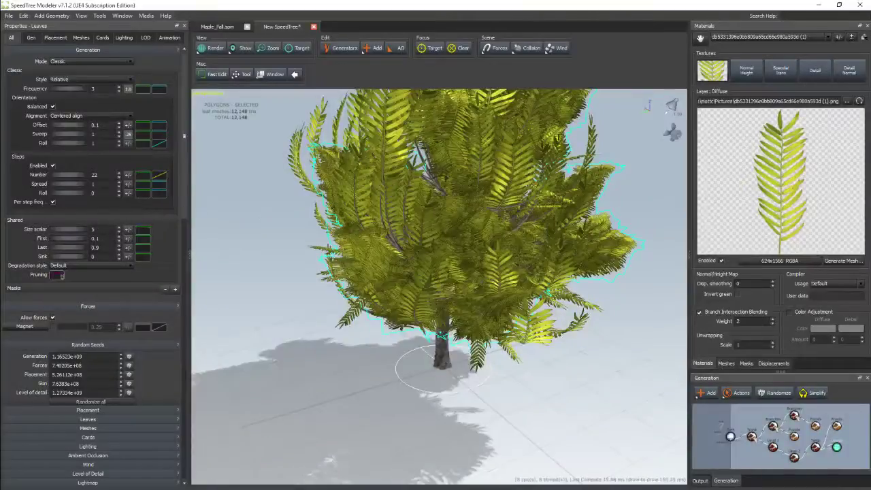
pyautogui.doubleClick(94, 175)
pyautogui.write('1')
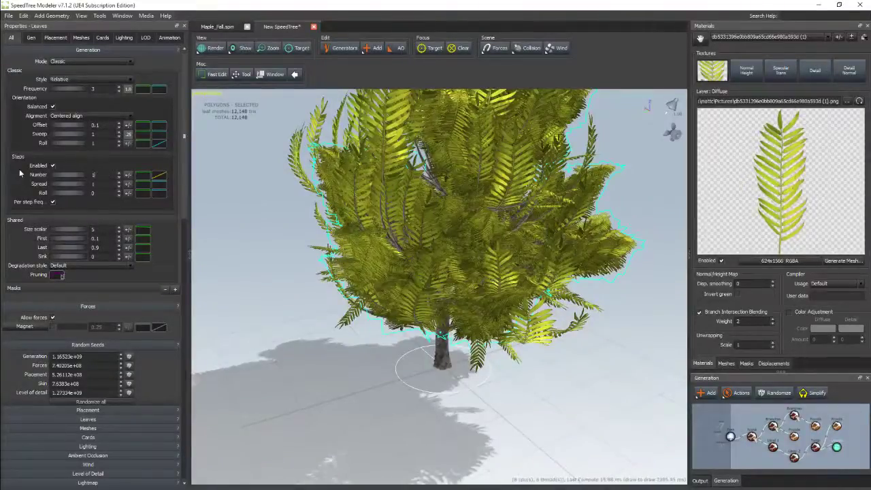
pyautogui.write('5')
pyautogui.press('Return')
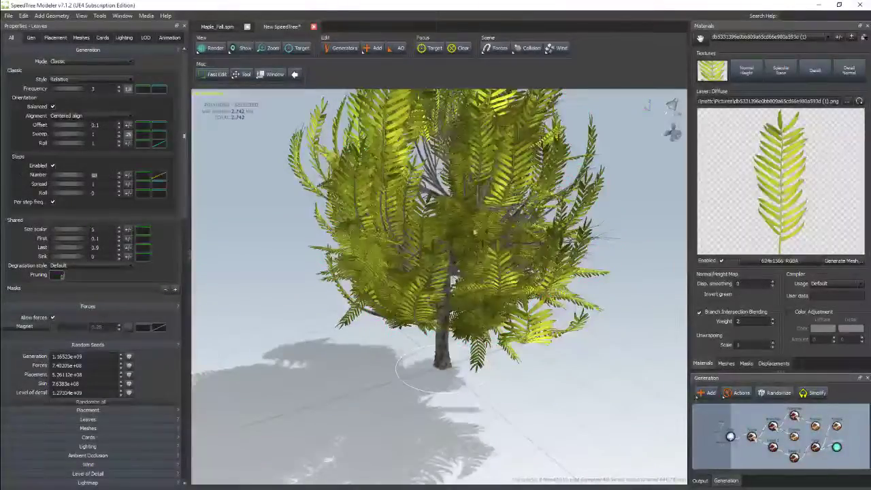
# Step: Orbit the thinned tree and inspect each frond and leaves generator
pyautogui.moveTo(447, 251)
pyautogui.mouseDown()
pyautogui.moveTo(640, 238)
pyautogui.moveTo(454, 210)
pyautogui.mouseUp()
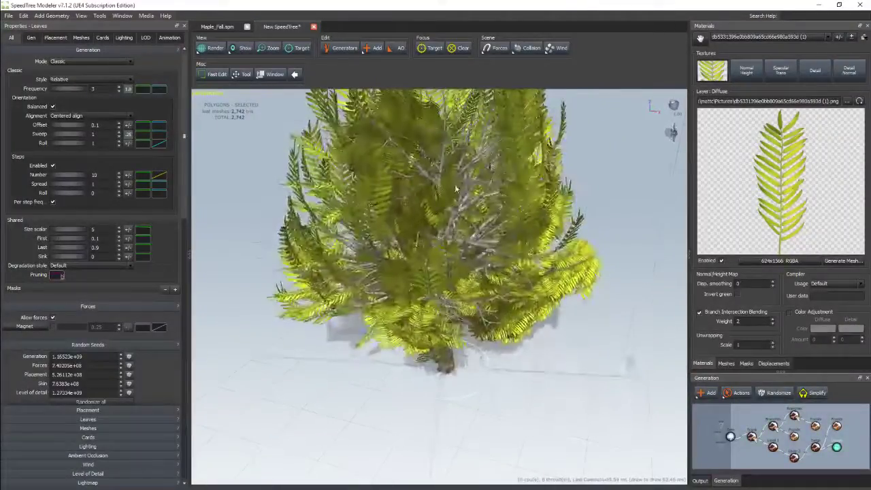
pyautogui.click(486, 196)
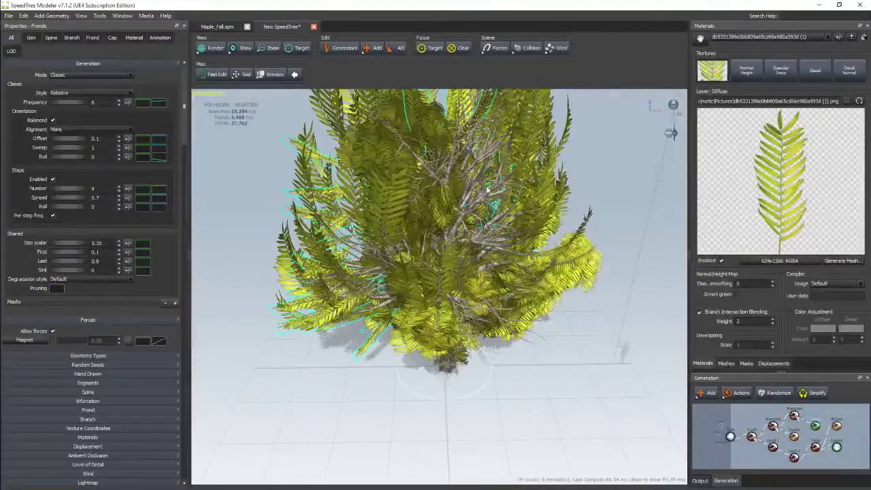
pyautogui.click(486, 190)
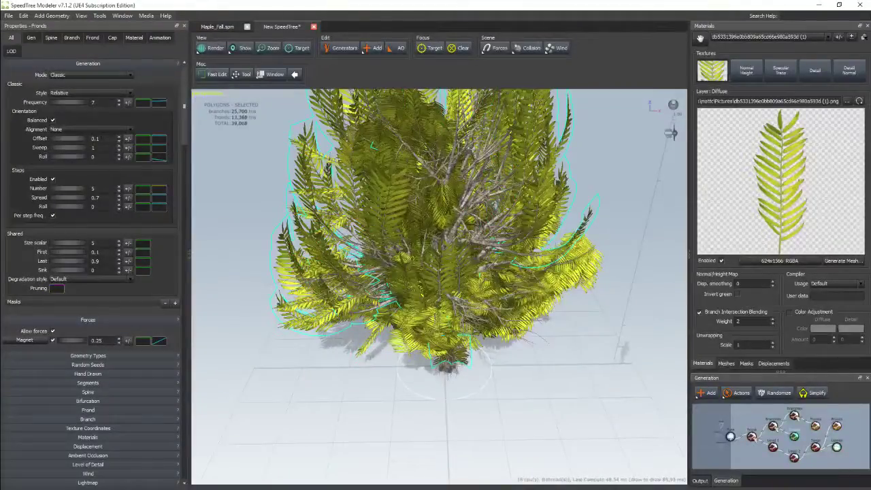
pyautogui.click(425, 203)
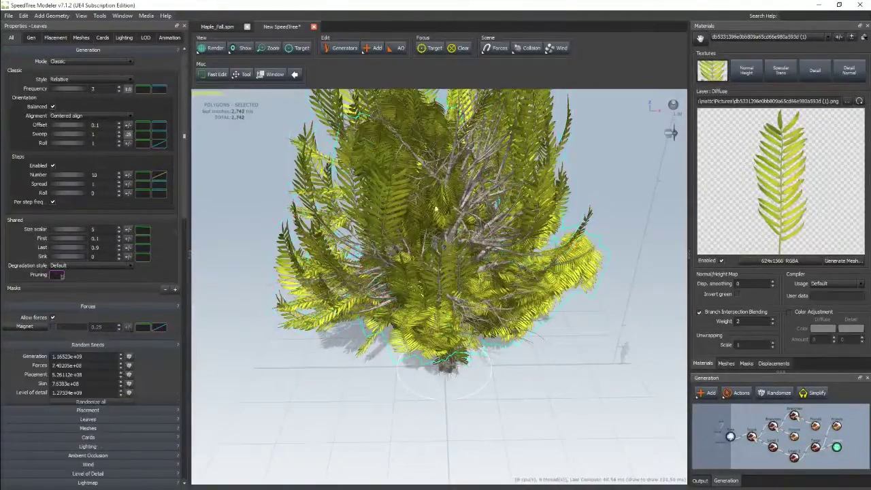
pyautogui.moveTo(411, 203)
pyautogui.mouseDown()
pyautogui.moveTo(393, 200)
pyautogui.moveTo(498, 317)
pyautogui.moveTo(473, 316)
pyautogui.mouseUp()
pyautogui.click(381, 209)
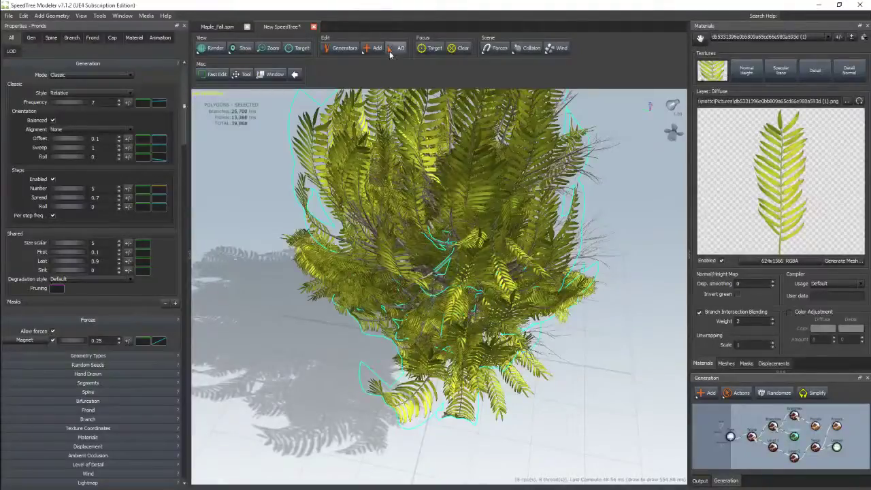
# Step: Apply wind to the fern tree using the Wind Wizard defaults
pyautogui.click(551, 53)
pyautogui.click(615, 80)
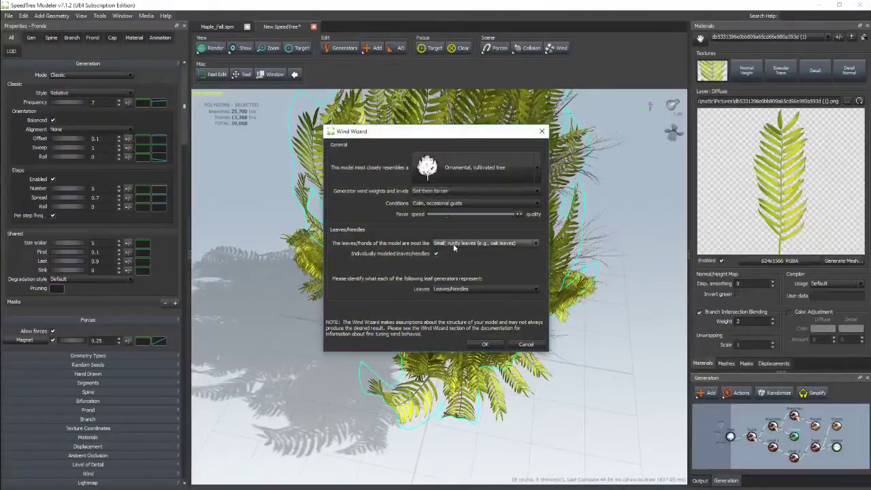
pyautogui.click(484, 345)
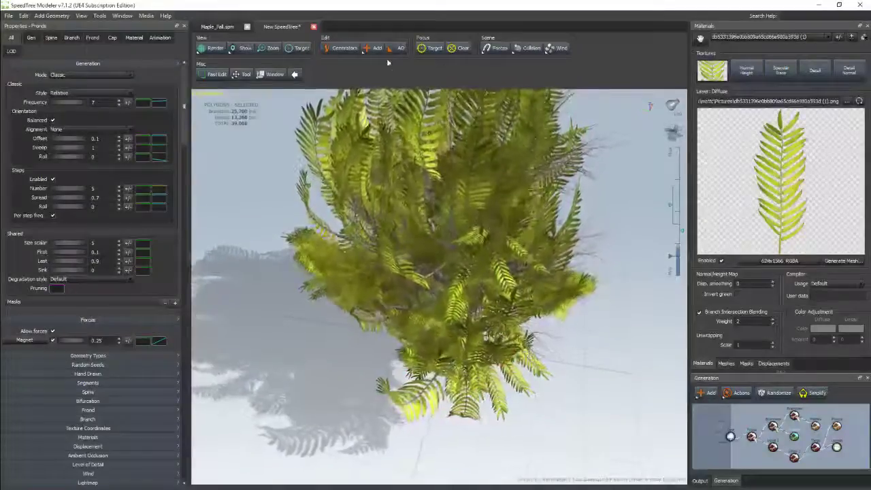
# Step: Compute ambient occlusion with Shift+O and orbit to check the darkened inner foliage
pyautogui.hotkey('shift', 'o')
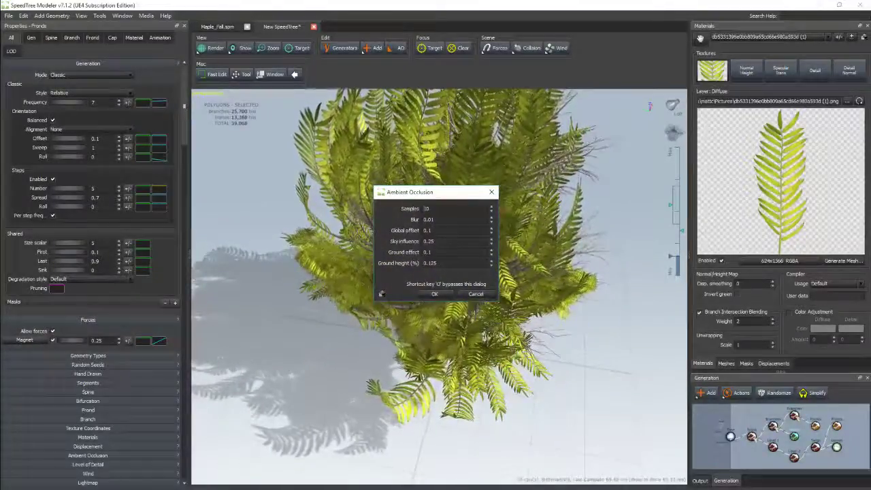
pyautogui.click(440, 250)
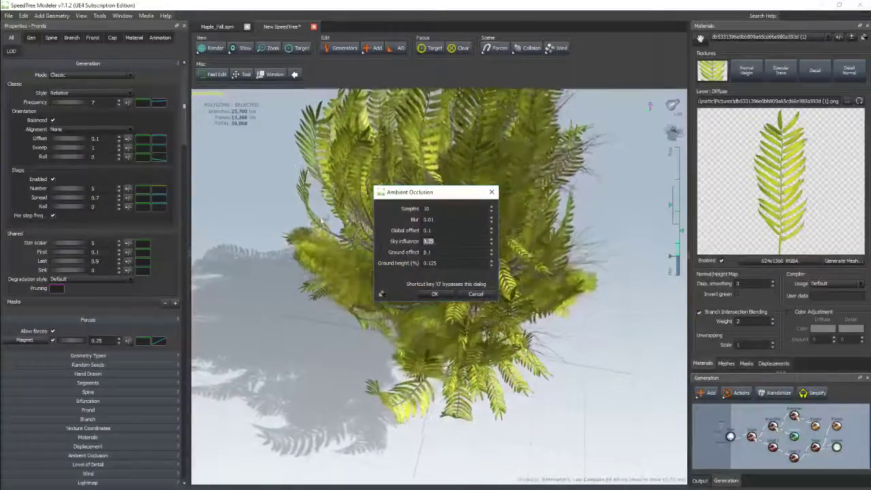
pyautogui.write('0')
pyautogui.press('Return')
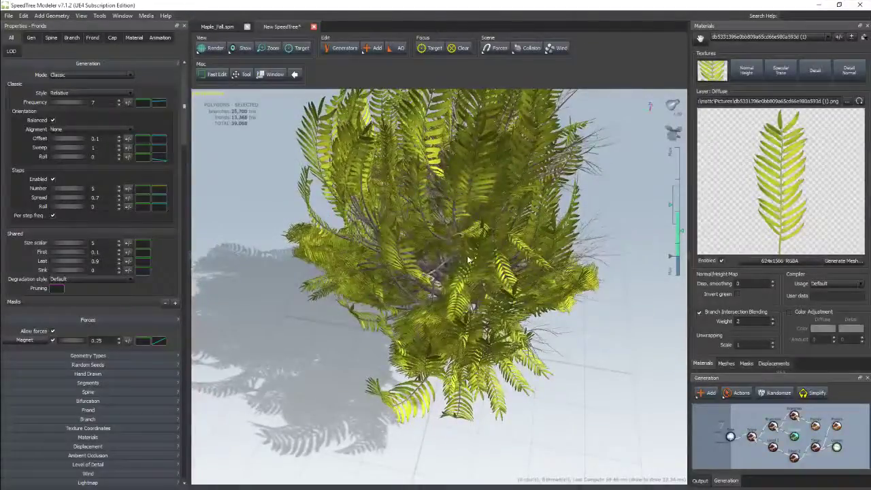
pyautogui.moveTo(468, 258); pyautogui.dragTo(476, 204)
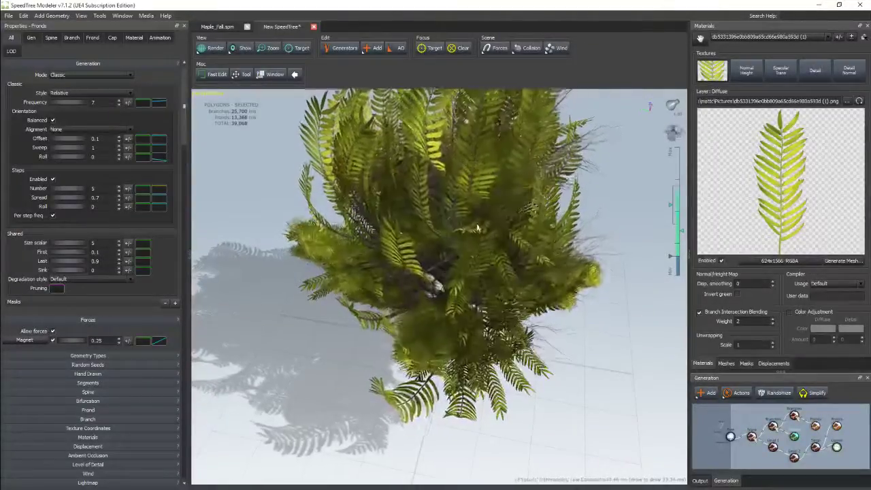
pyautogui.moveTo(503, 280); pyautogui.dragTo(438, 291)
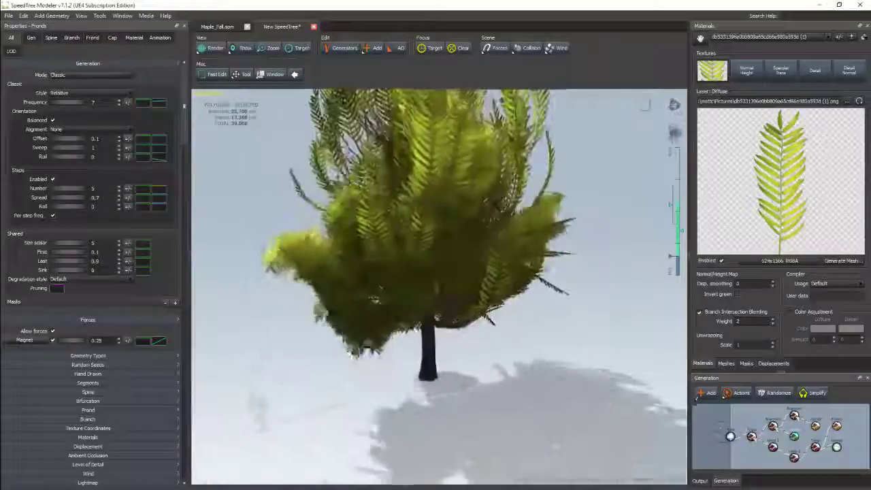
# Step: From Save As, create a new Alien Tree folder inside Tree's
pyautogui.click(8, 15)
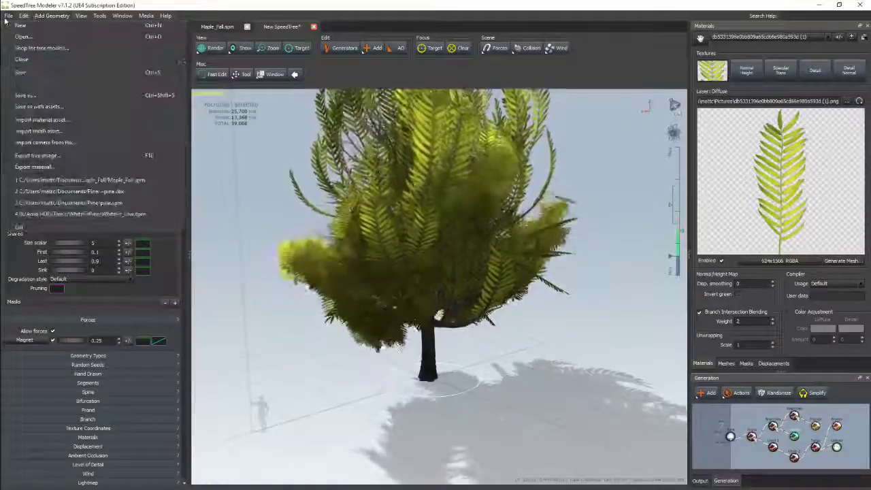
pyautogui.click(66, 97)
pyautogui.click(157, 33)
pyautogui.rightClick(140, 174)
pyautogui.moveTo(159, 282)
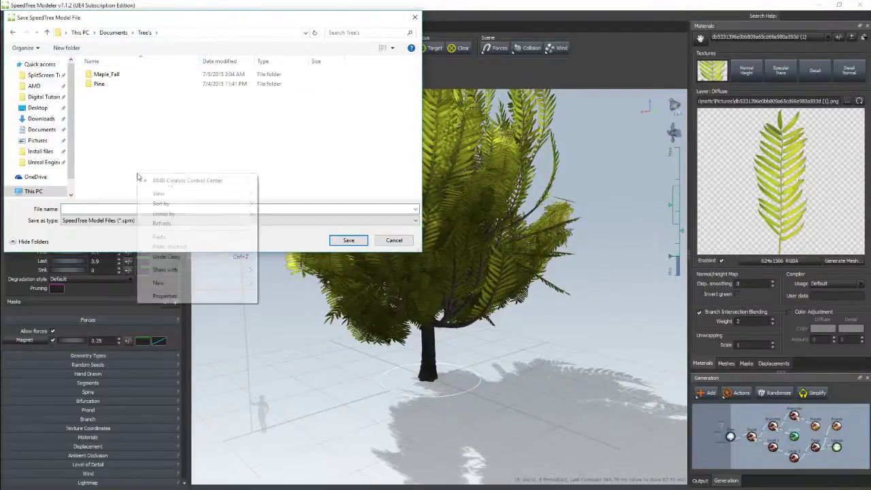
pyautogui.click(277, 283)
pyautogui.write('Alien Treee')
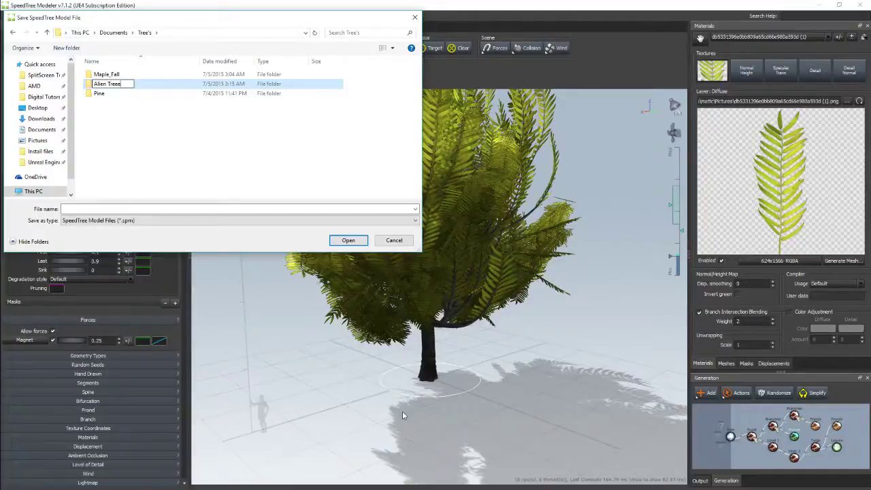
pyautogui.press('Return')
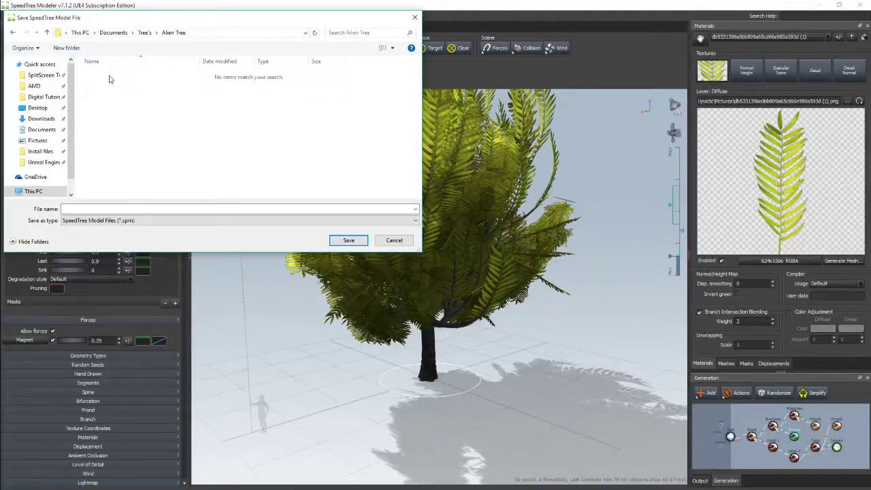
# Step: Save the tree as alien_Tree in the Alien Tree folder
pyautogui.click(113, 208)
pyautogui.write('alien_T')
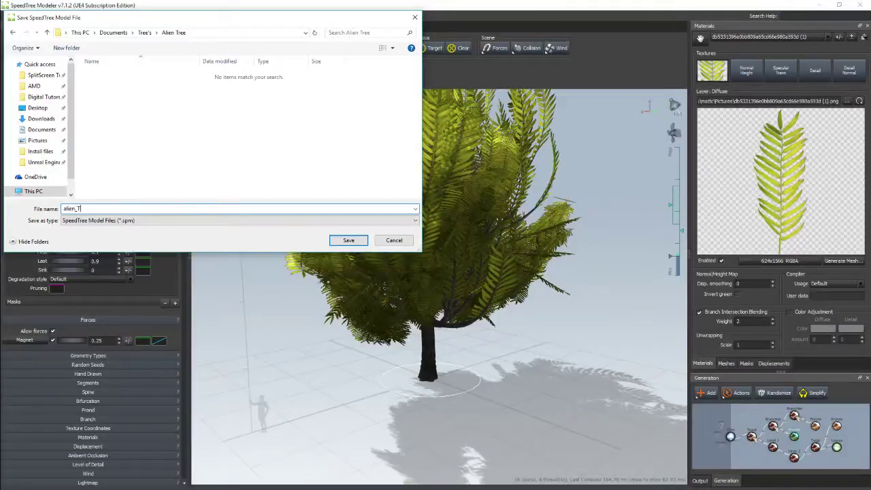
pyautogui.write('e')
pyautogui.press('Return')
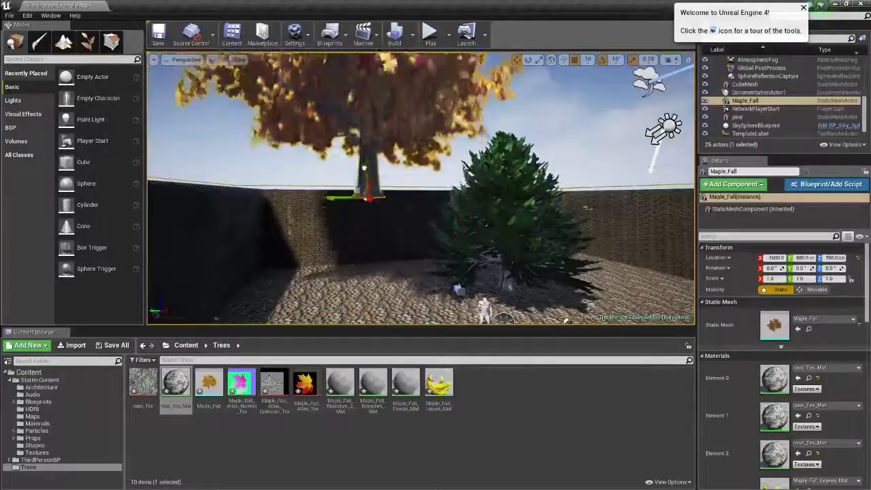
# Step: Lower the Maple_Fall tree into the ground and open Maple_Fall_Leaves_Mat in the Material Editor
pyautogui.moveTo(365, 175); pyautogui.dragTo(468, 351)
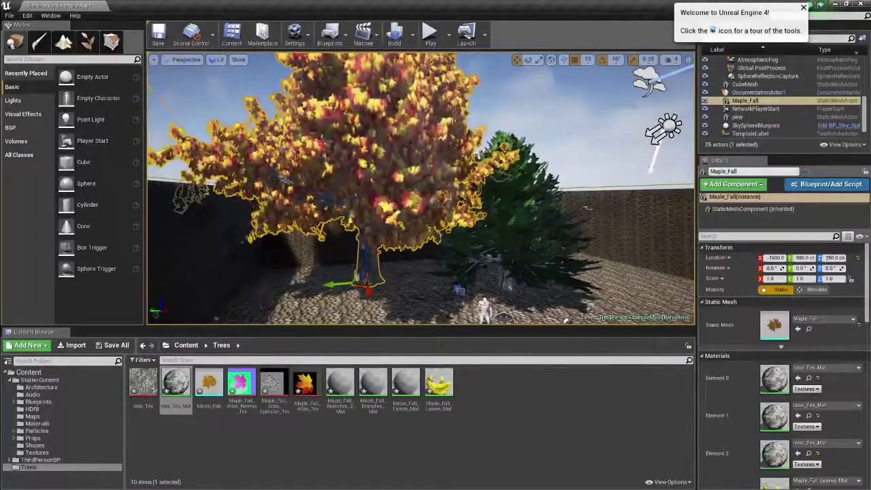
pyautogui.doubleClick(438, 386)
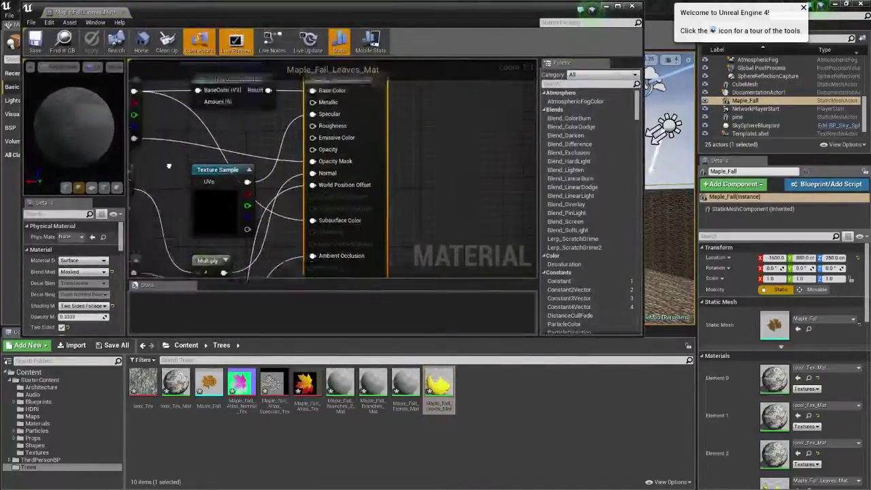
pyautogui.moveTo(181, 181)
pyautogui.mouseDown(button='right')
pyautogui.moveTo(354, 183)
pyautogui.moveTo(262, 272)
pyautogui.moveTo(216, 128)
pyautogui.mouseUp(button='right')
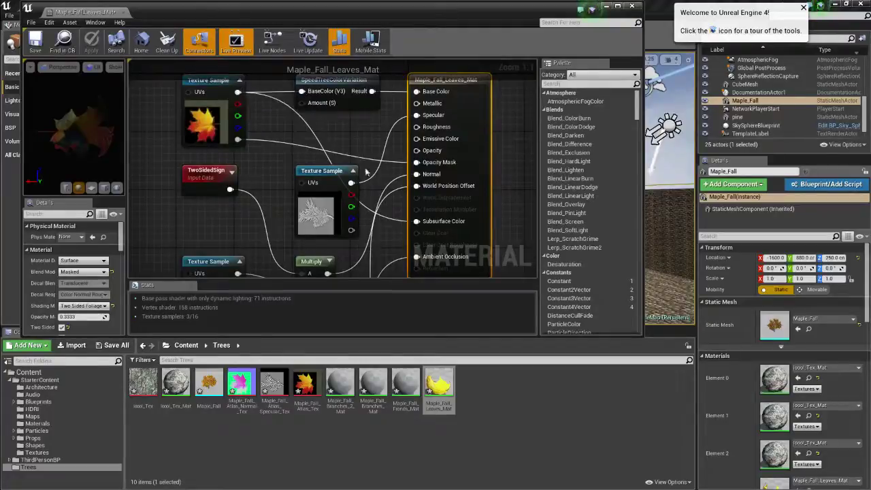
pyautogui.moveTo(237, 93); pyautogui.dragTo(203, 115, button='right')
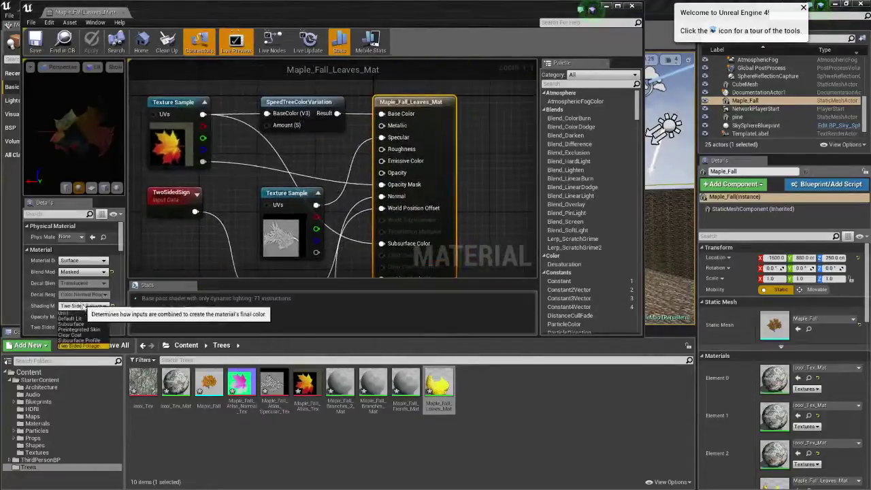
# Step: Set the leaves material's Shading Model to Default Lit and close the editor
pyautogui.click(83, 306)
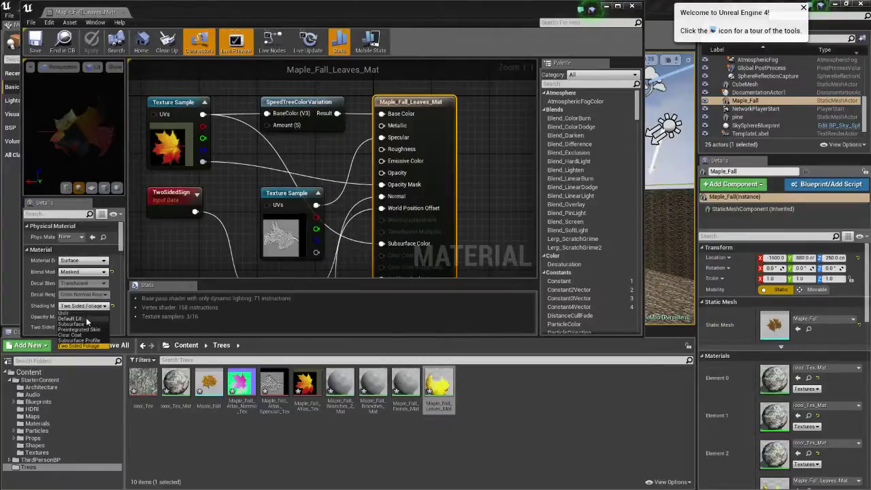
pyautogui.click(85, 319)
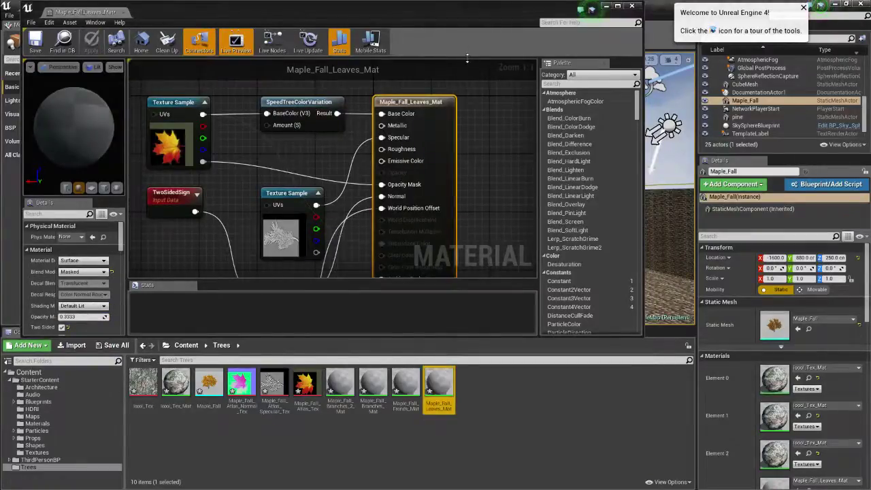
pyautogui.click(630, 8)
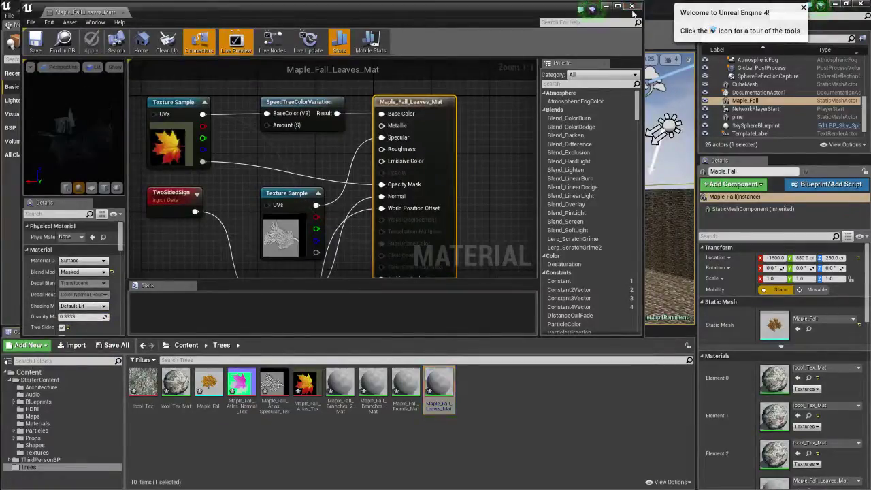
# Step: Delete the Maple_Fall tree from the level
pyautogui.moveTo(421, 187); pyautogui.dragTo(407, 176, button='right')
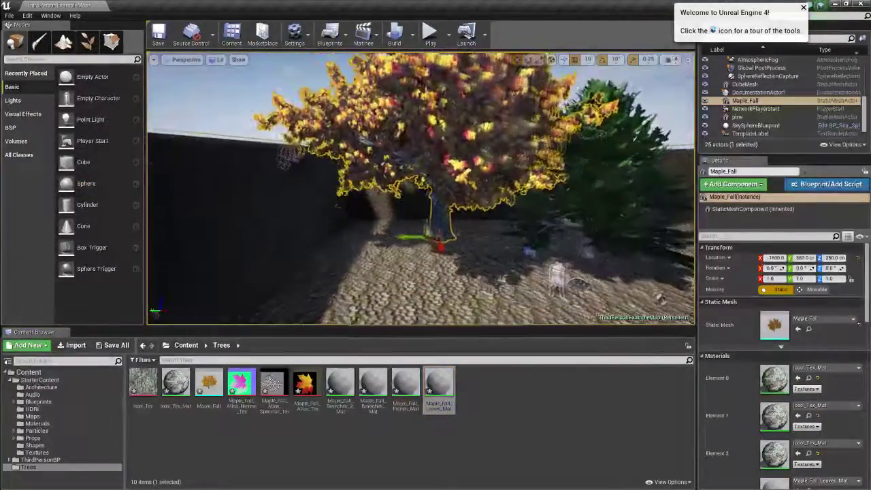
pyautogui.press('Delete')
pyautogui.moveTo(402, 206); pyautogui.dragTo(436, 225, button='right')
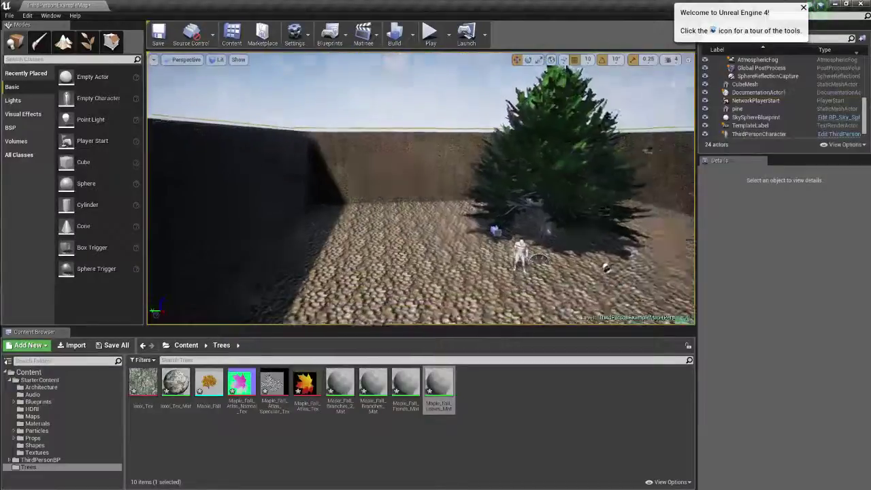
# Step: In the Trees content folder, make a new folder named Alientree and open it
pyautogui.click(187, 346)
pyautogui.click(209, 383)
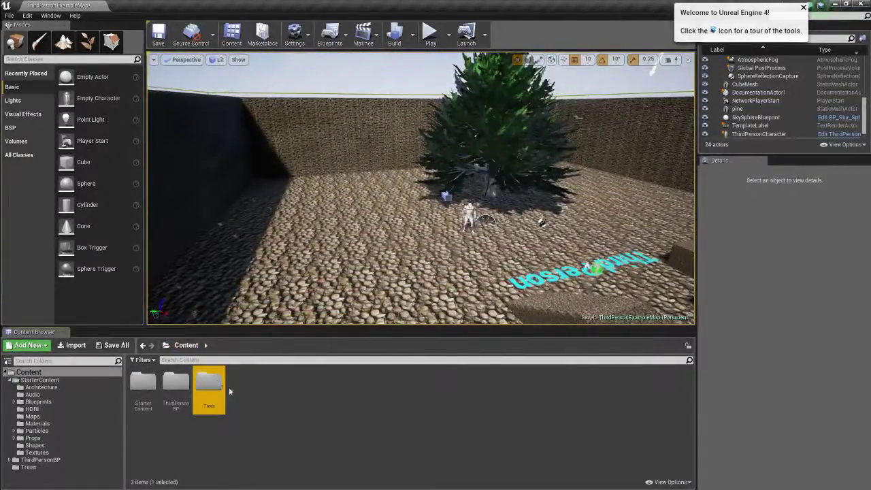
pyautogui.doubleClick(209, 382)
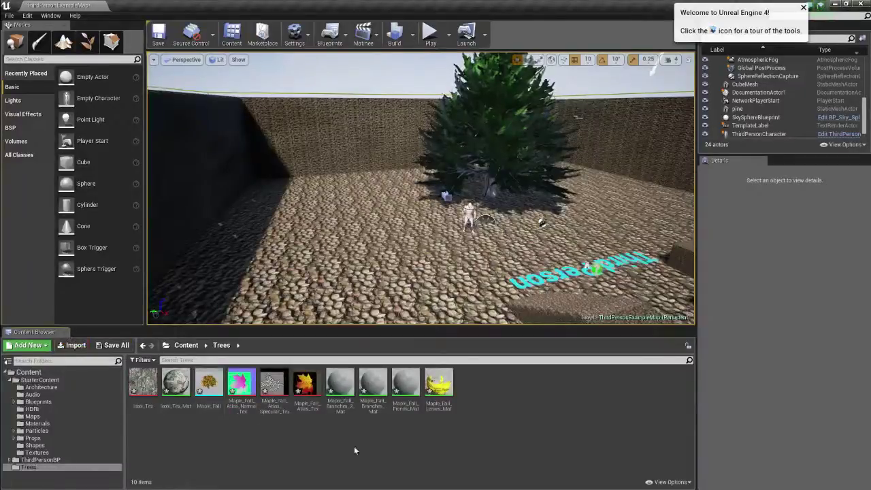
pyautogui.rightClick(392, 446)
pyautogui.click(432, 226)
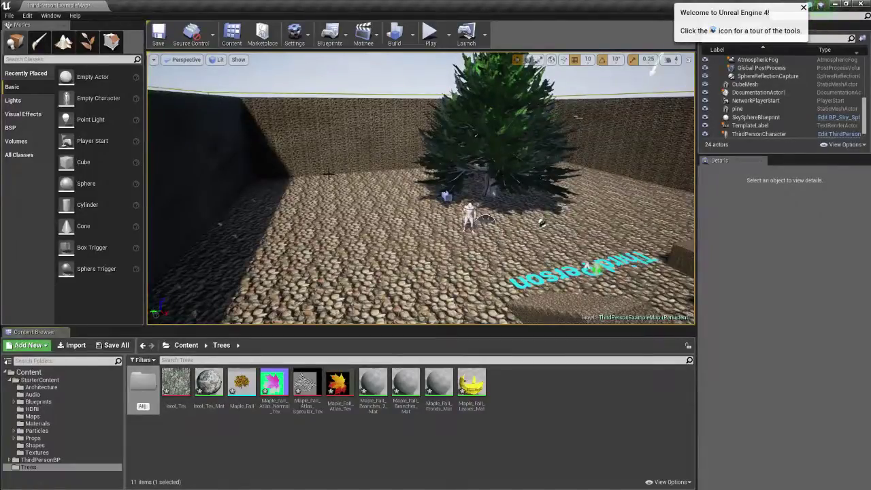
pyautogui.write('trees')
pyautogui.press('Return')
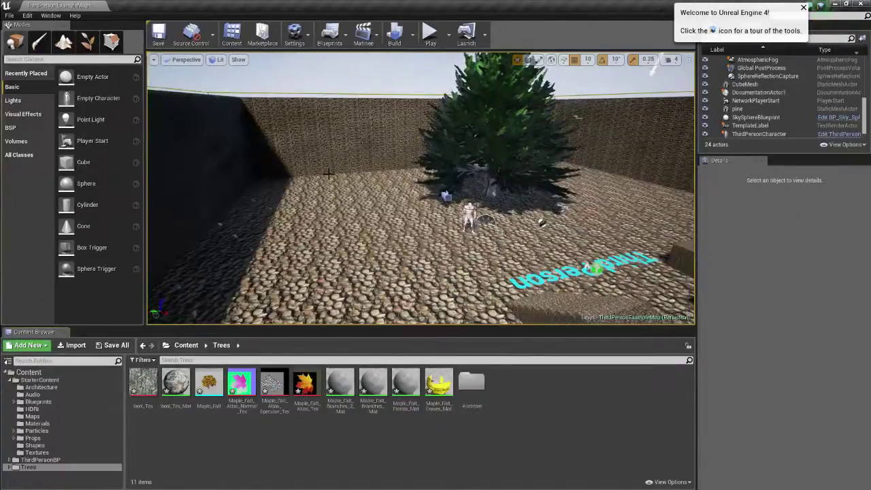
pyautogui.doubleClick(472, 382)
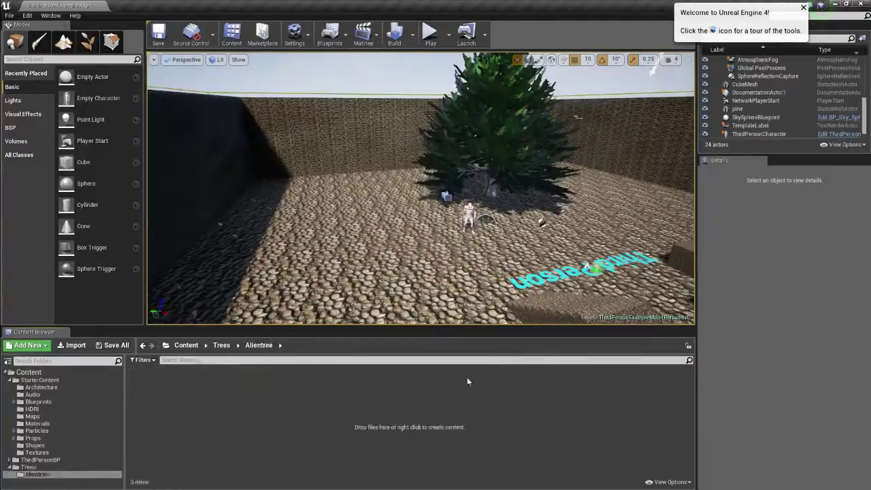
# Step: Import alien_Tree.srt from the Alien Tree folder with Include Specular Maps and Branch Seam Smoothing ticked
pyautogui.click(71, 345)
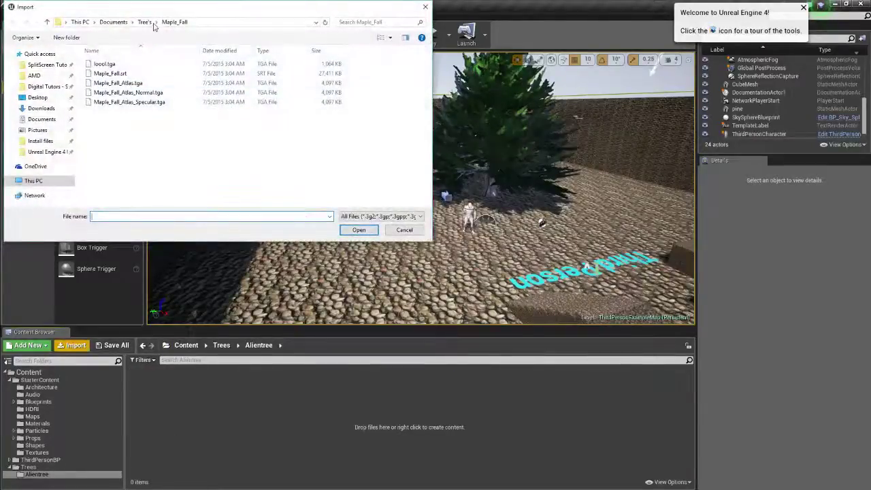
pyautogui.click(145, 23)
pyautogui.doubleClick(109, 64)
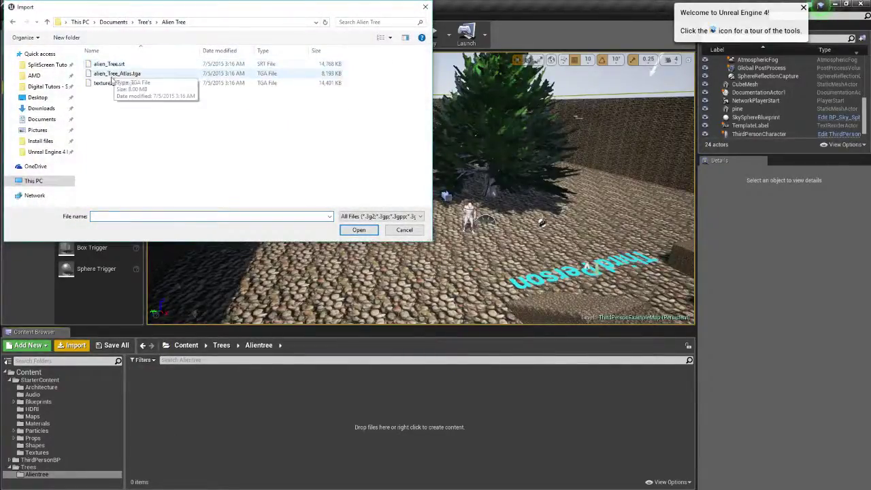
pyautogui.doubleClick(112, 64)
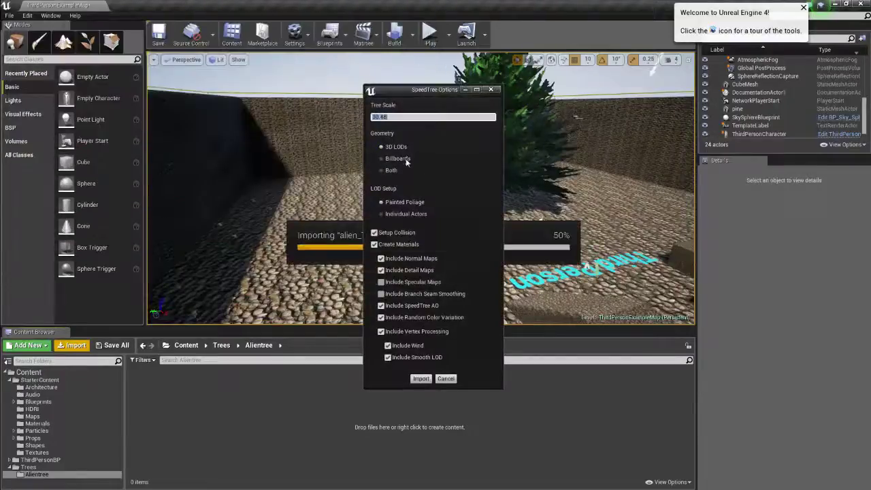
pyautogui.click(401, 282)
pyautogui.click(402, 293)
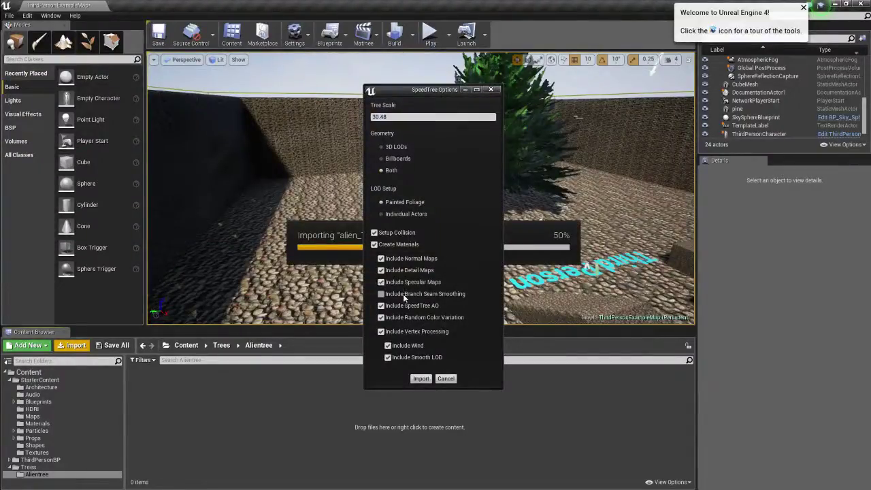
pyautogui.click(420, 382)
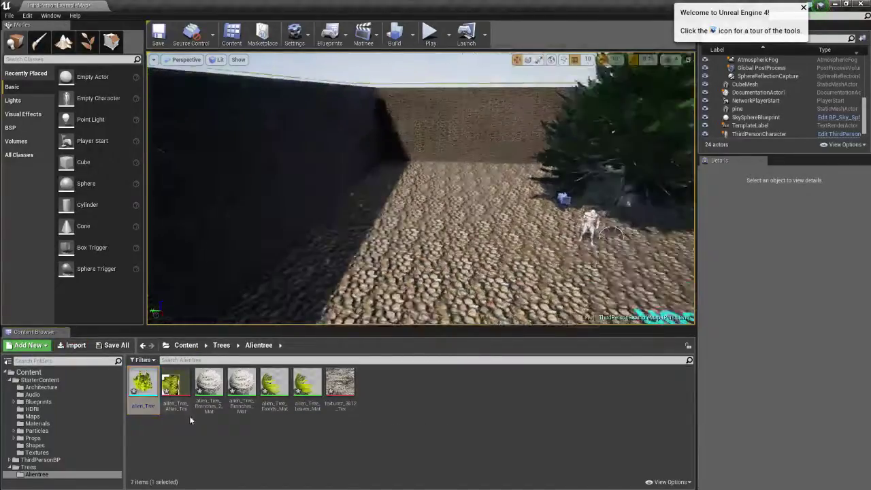
# Step: Place one alien_Tree in the level, removing the extra copy, and shift it along Y
pyautogui.moveTo(144, 385); pyautogui.dragTo(419, 227)
pyautogui.press('f')
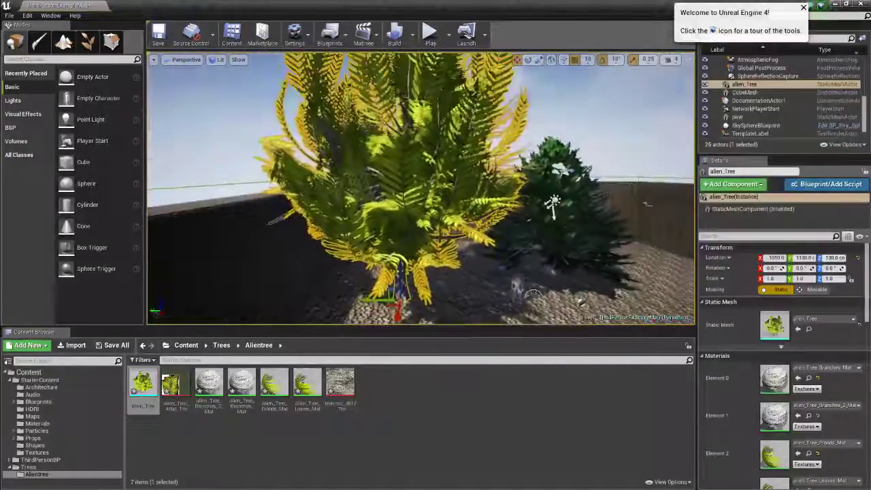
pyautogui.press('Delete')
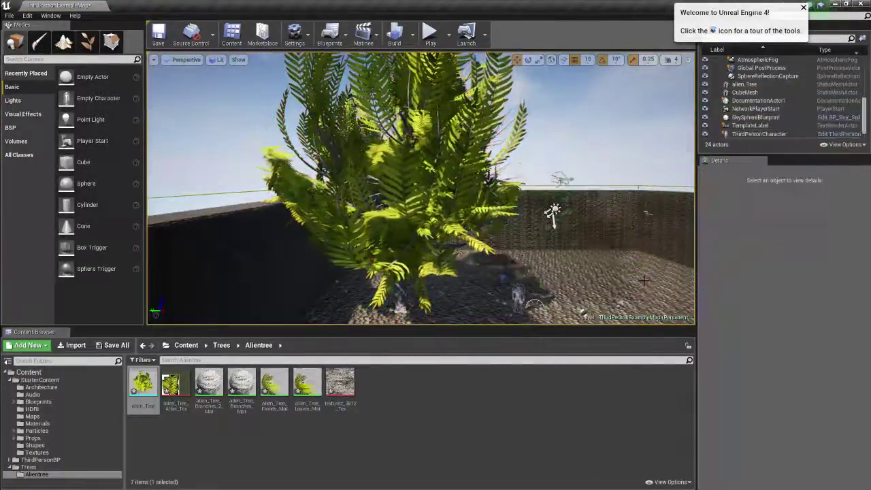
pyautogui.click(273, 196)
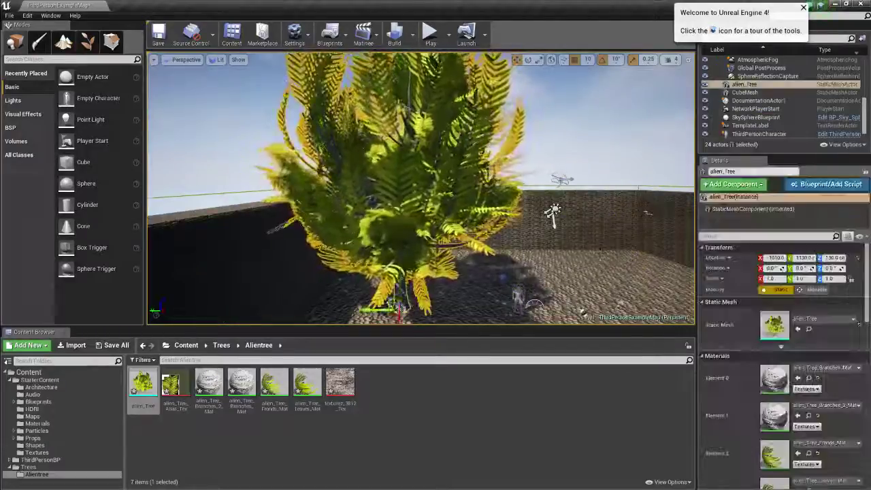
pyautogui.moveTo(371, 309); pyautogui.dragTo(443, 40)
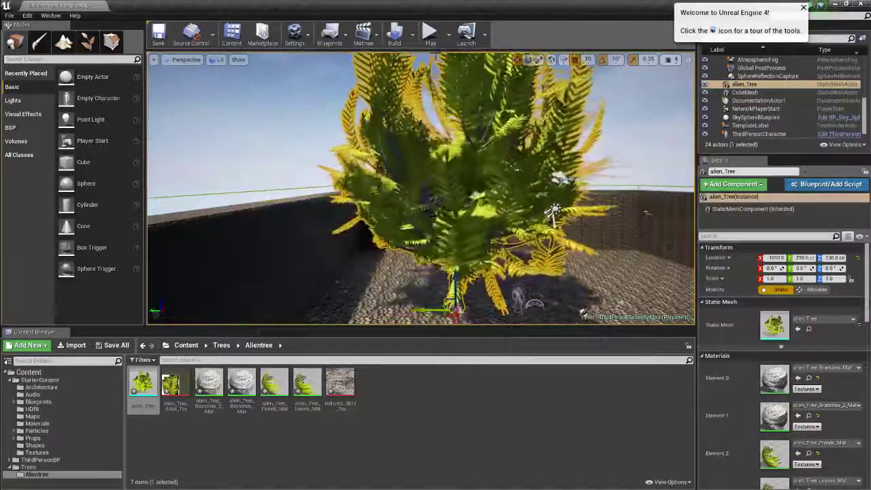
# Step: Play-test the level, running the character around the alien tree and back
pyautogui.click(431, 34)
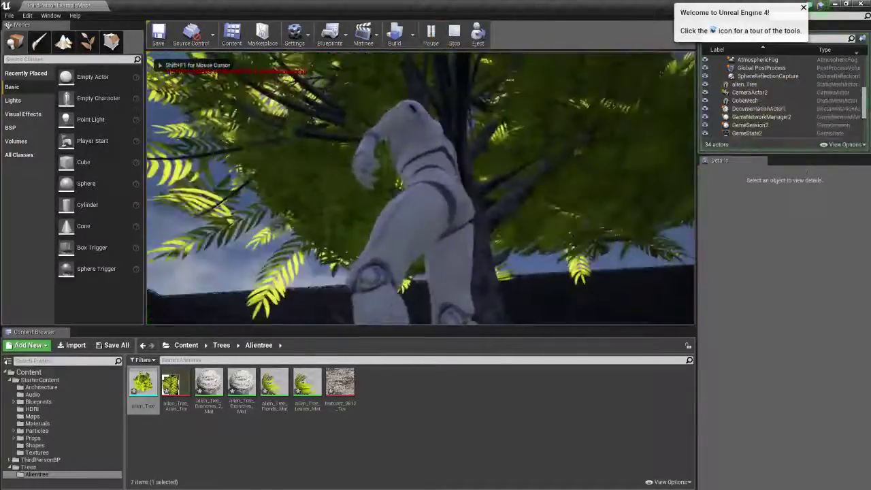
pyautogui.press('w')
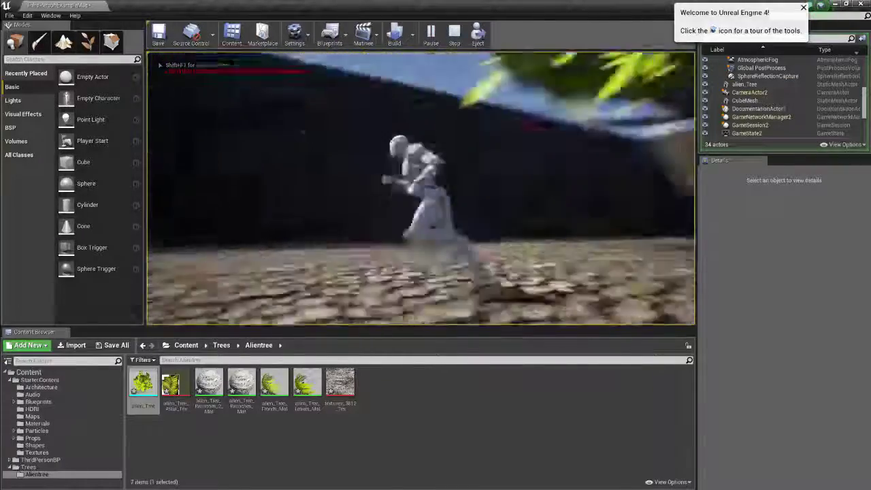
pyautogui.press('w')
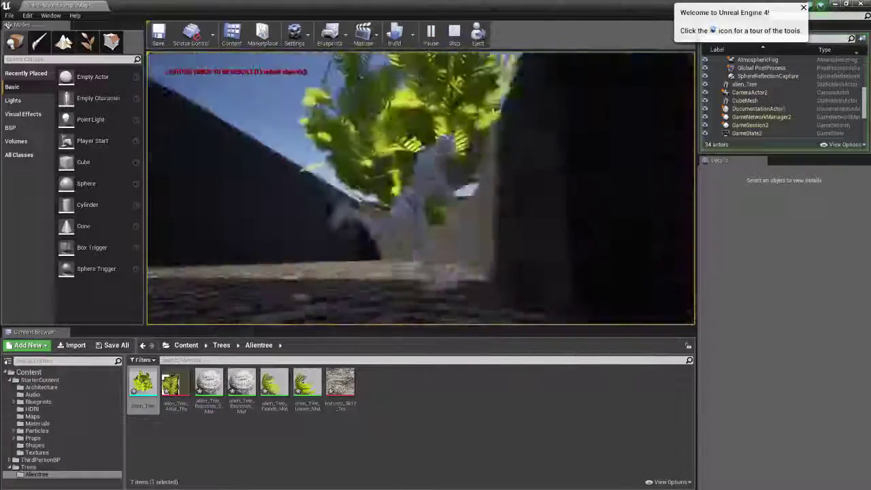
pyautogui.press('w')
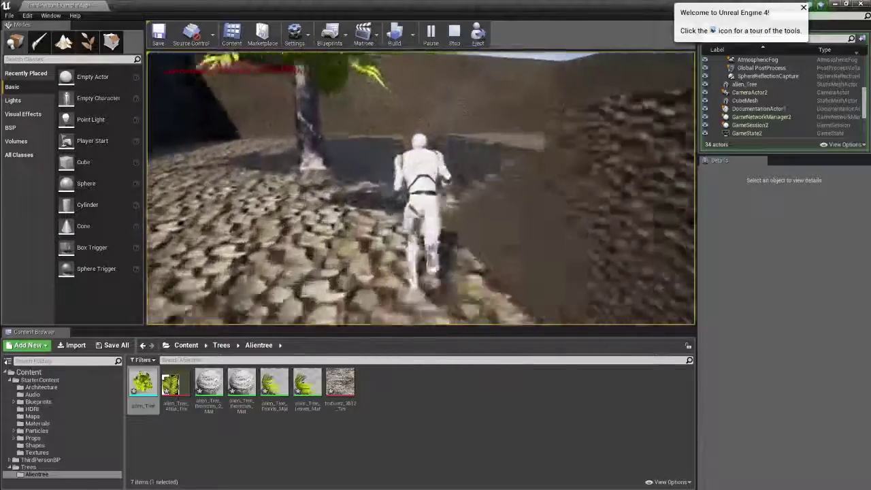
pyautogui.press('w')
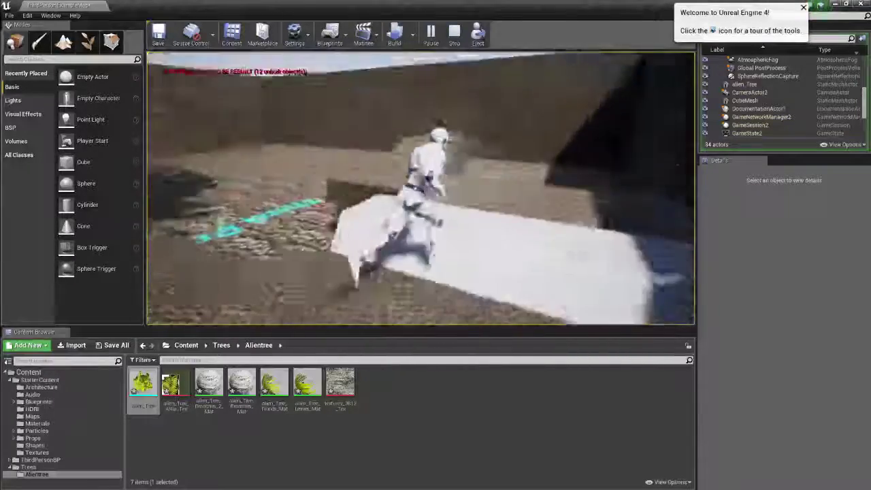
pyautogui.press('w')
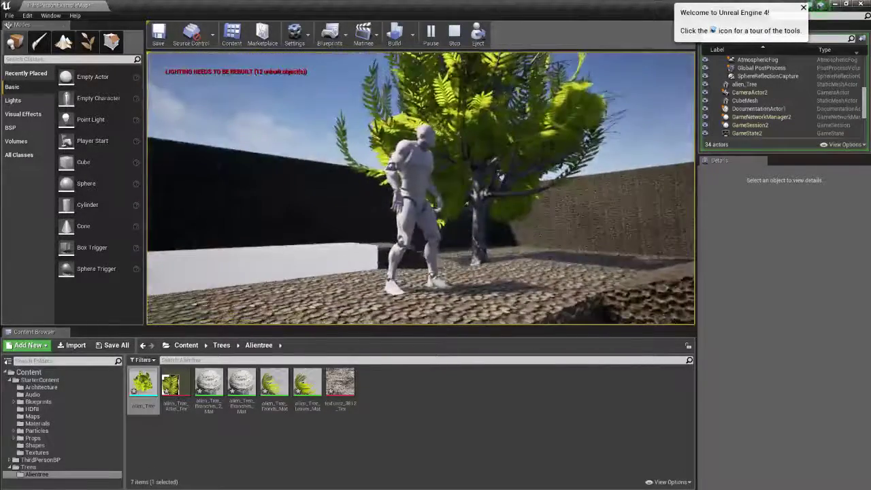
pyautogui.press('w')
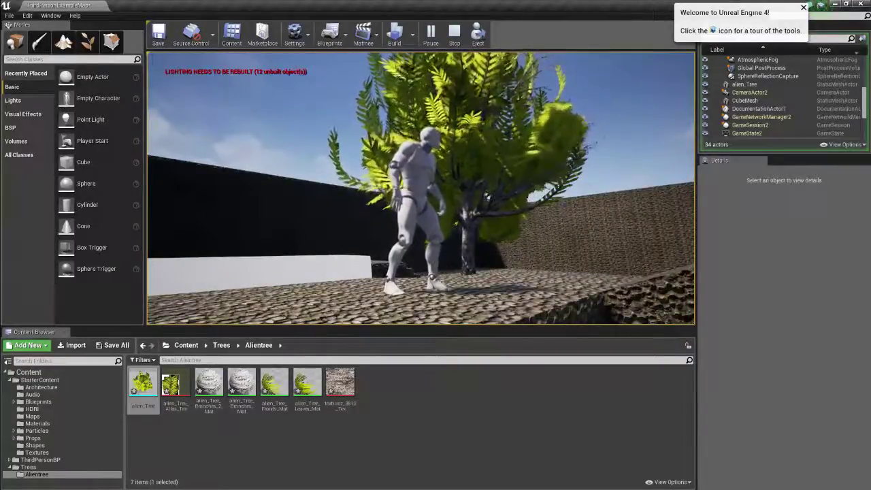
pyautogui.press('Escape')
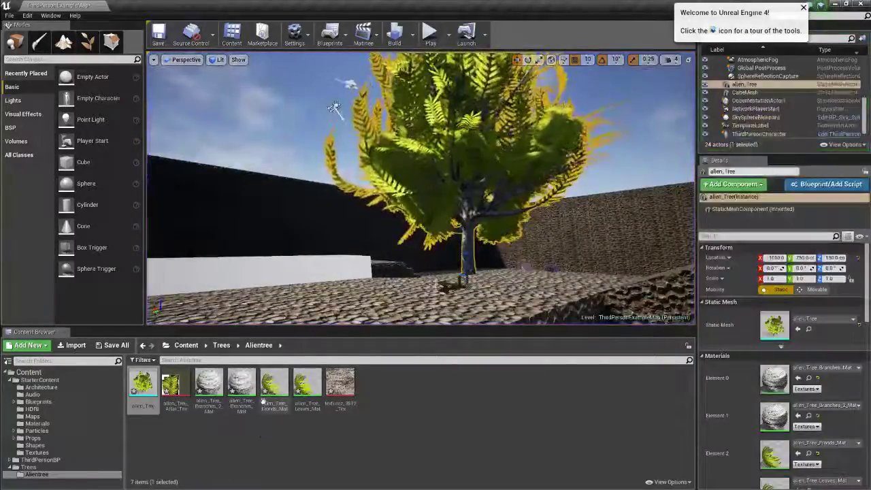
pyautogui.click(278, 384)
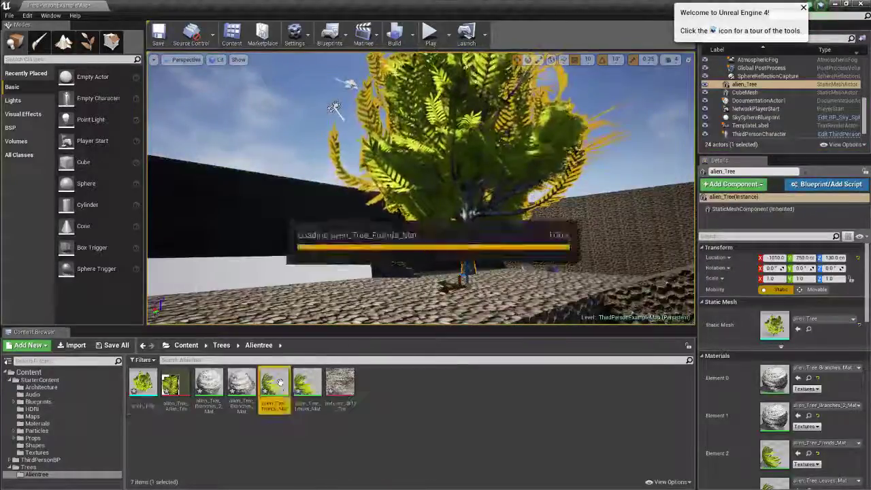
# Step: Set alien_Tree_Fronds_Mat's Shading Model to Two Sided Foliage and apply the change
pyautogui.doubleClick(279, 384)
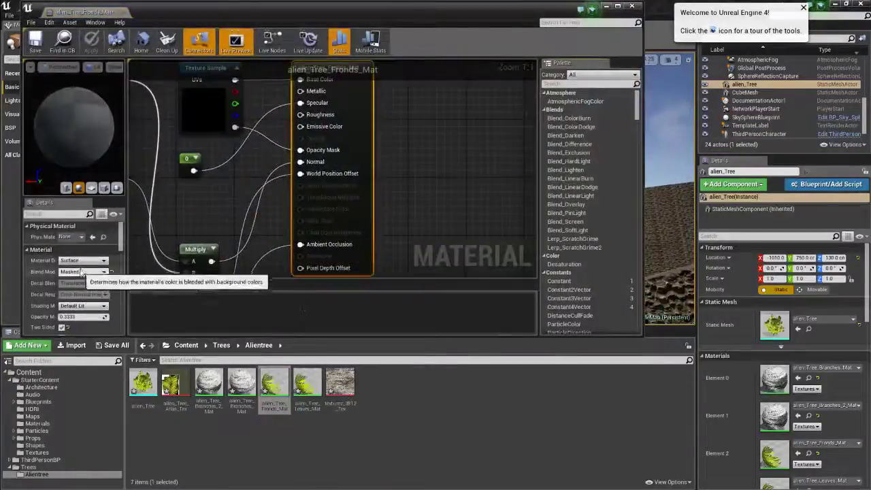
pyautogui.scroll(-3, 74, 272)
pyautogui.click(83, 249)
pyautogui.click(87, 289)
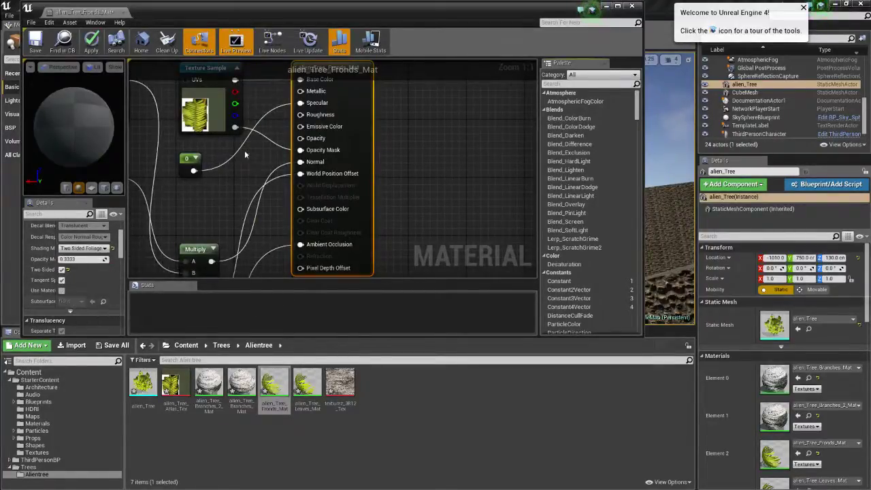
pyautogui.moveTo(260, 191); pyautogui.dragTo(164, 183, button='right')
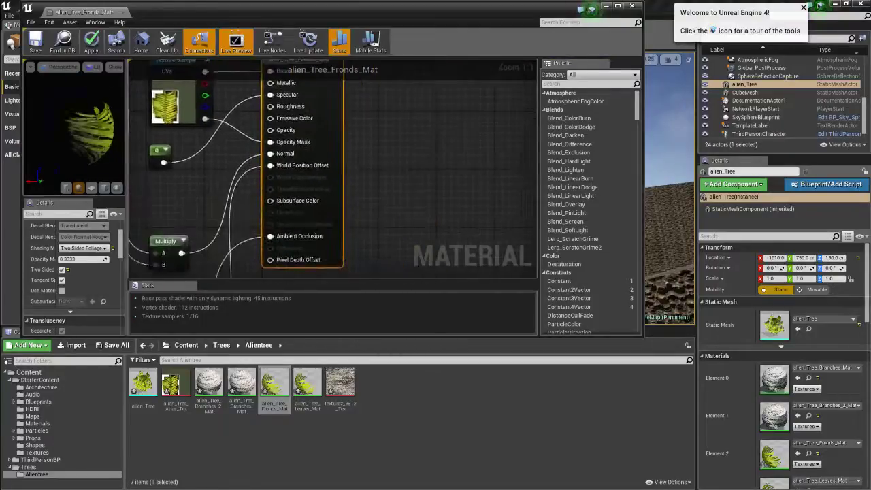
pyautogui.moveTo(74, 126)
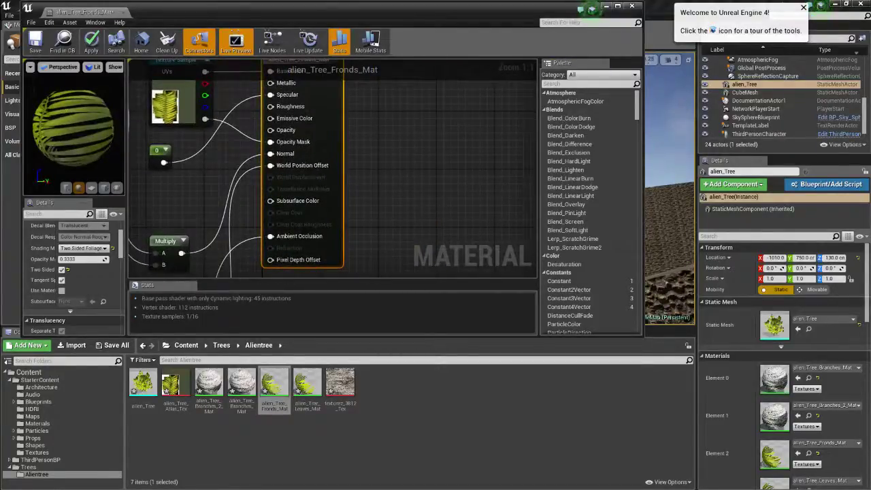
pyautogui.click(94, 45)
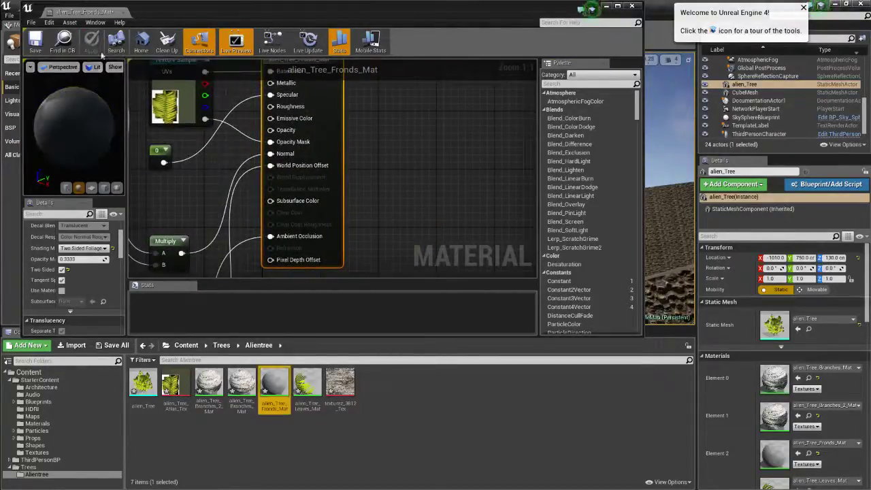
pyautogui.click(631, 8)
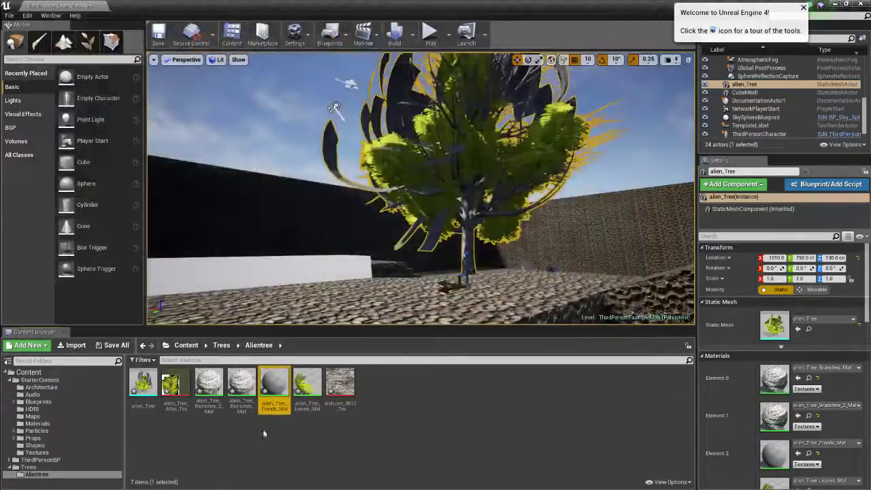
# Step: Set the leaves material's Shading Model to Two Sided Foliage
pyautogui.doubleClick(307, 384)
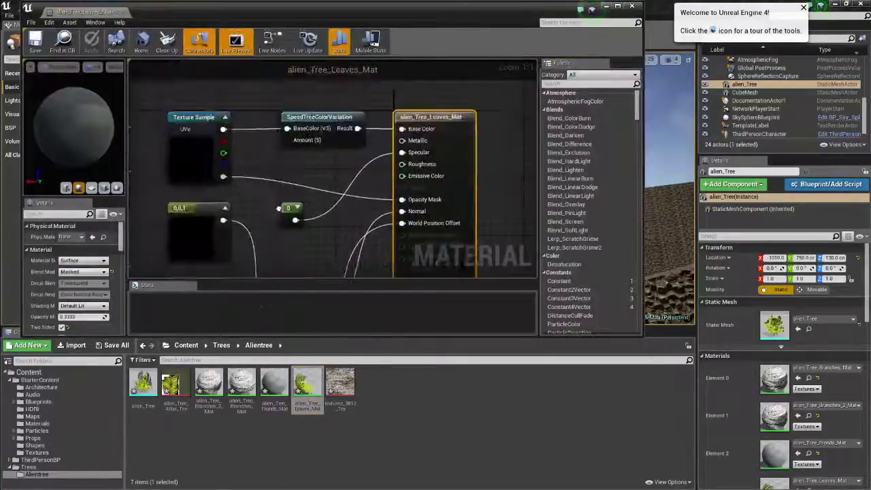
pyautogui.scroll(-1, 81, 284)
pyautogui.click(82, 277)
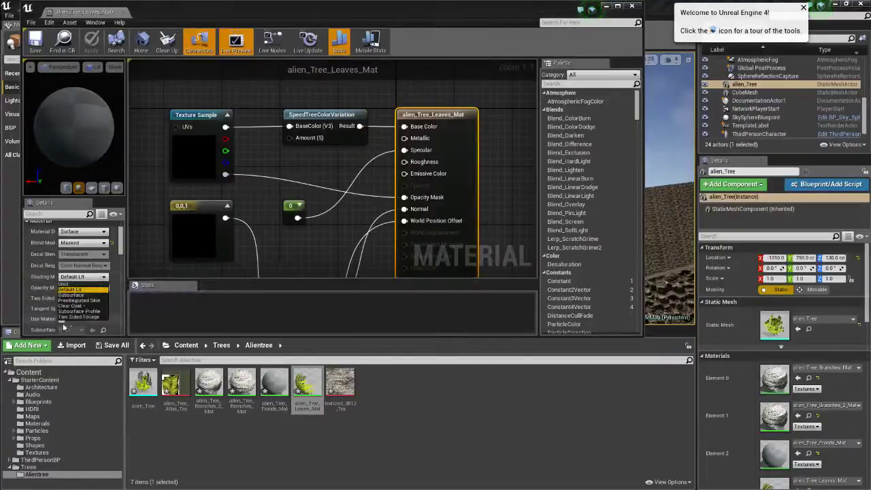
pyautogui.click(82, 318)
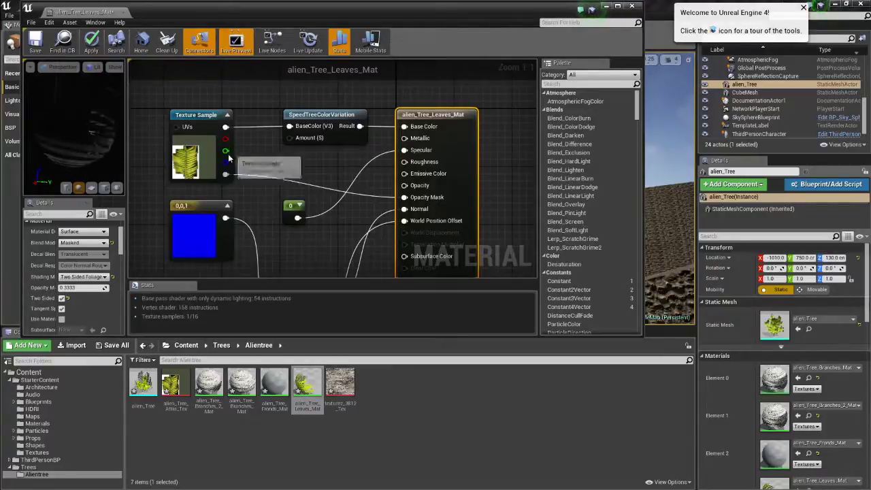
# Step: Connect the leaf Texture Sample output to Subsurface Color and apply the material
pyautogui.moveTo(225, 150); pyautogui.dragTo(366, 113)
pyautogui.moveTo(268, 185); pyautogui.dragTo(264, 274, button='right')
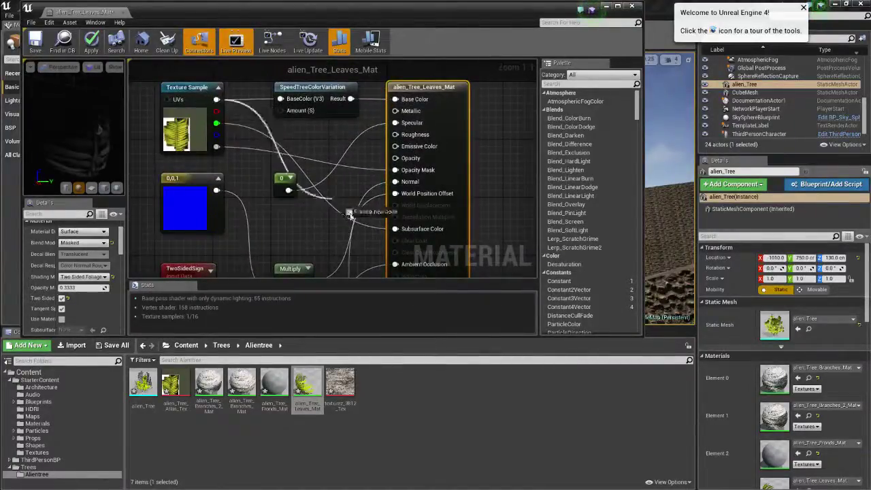
pyautogui.moveTo(215, 99); pyautogui.dragTo(412, 235)
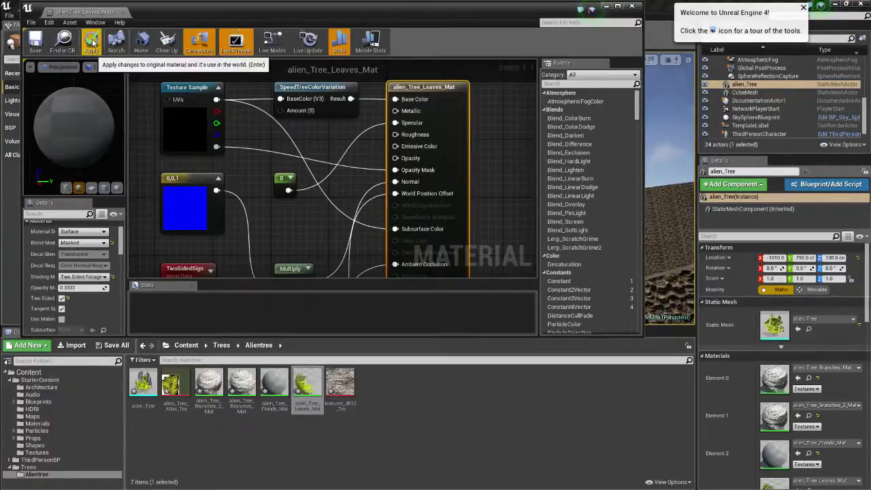
pyautogui.click(92, 42)
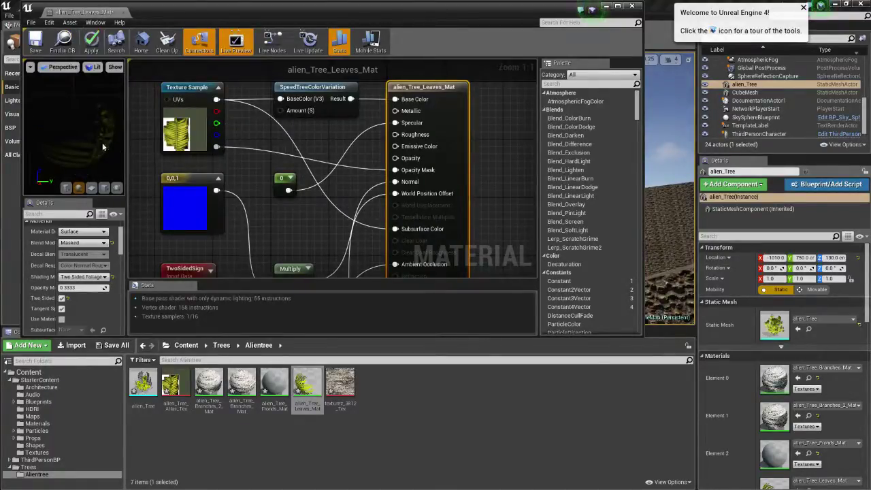
pyautogui.click(91, 42)
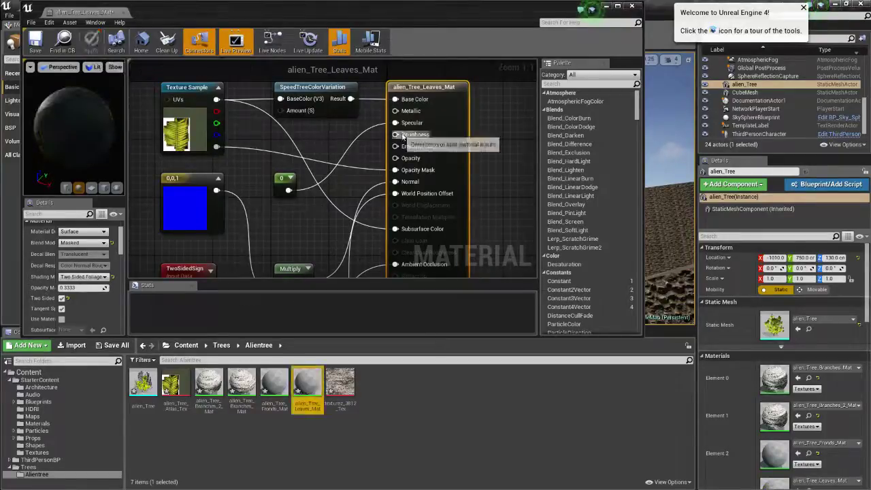
# Step: Wire the fronds colour into alien_Tree_Fronds_Mat's Subsurface Color and apply it
pyautogui.click(631, 8)
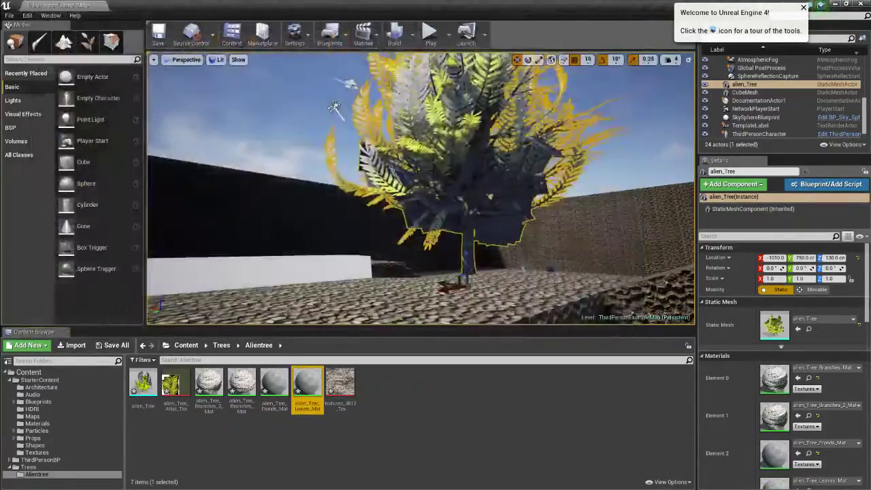
pyautogui.moveTo(422, 190); pyautogui.dragTo(422, 190, button='right')
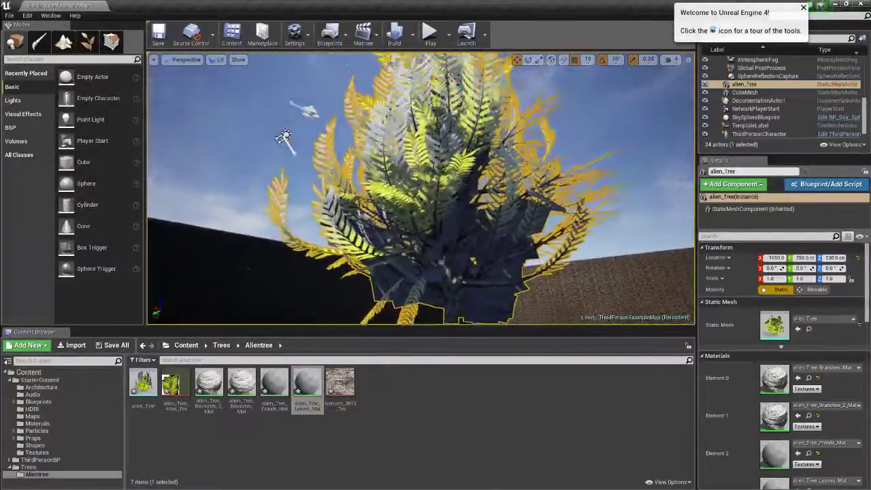
pyautogui.doubleClick(274, 385)
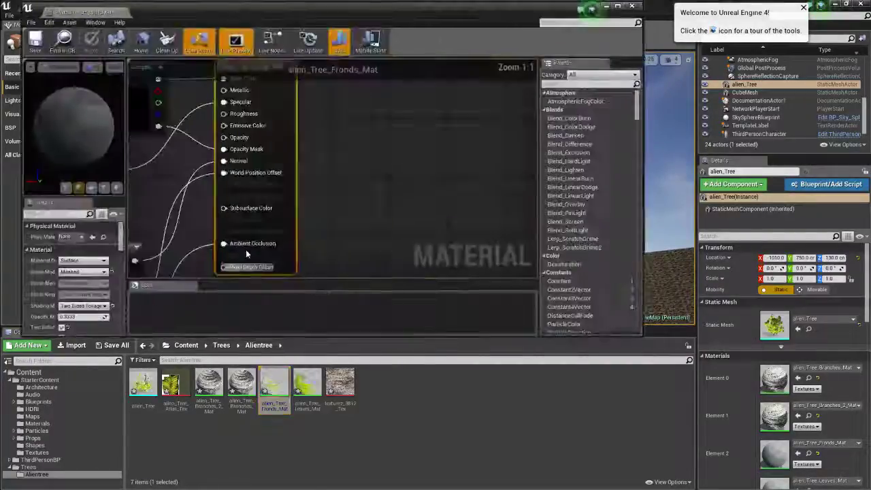
pyautogui.moveTo(152, 159); pyautogui.dragTo(295, 208, button='right')
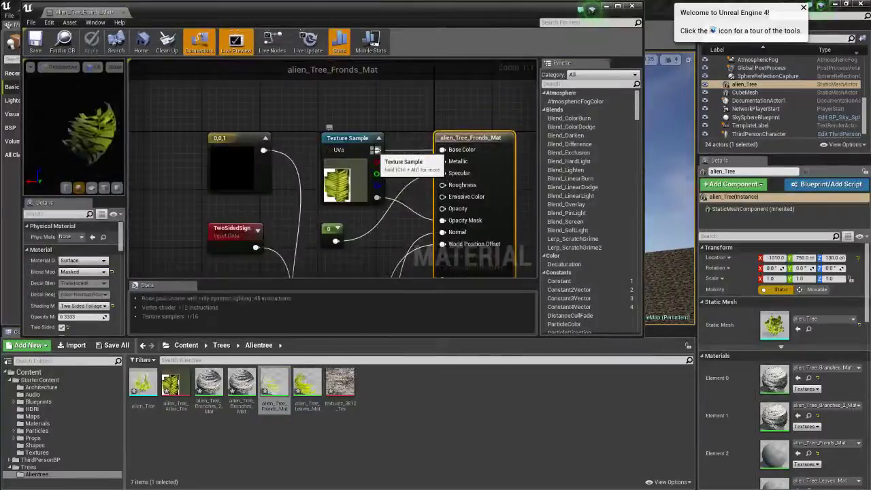
pyautogui.moveTo(392, 268); pyautogui.dragTo(460, 196, button='right')
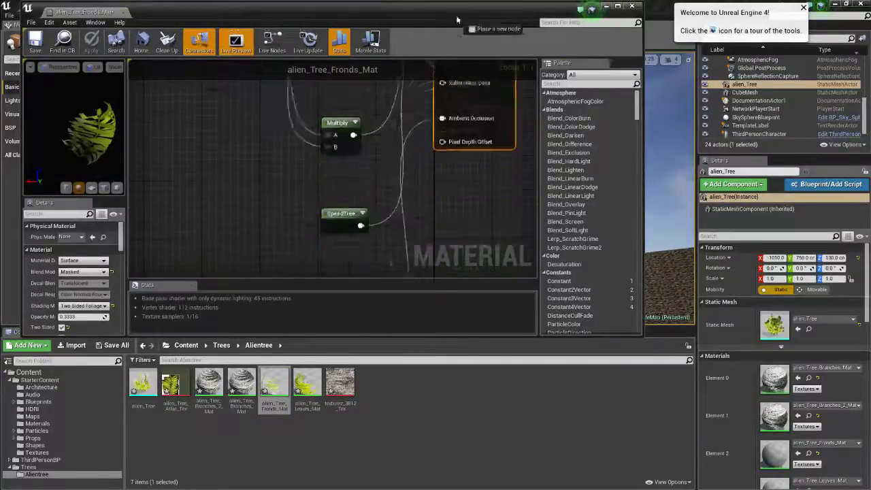
pyautogui.moveTo(447, 173); pyautogui.dragTo(444, 170)
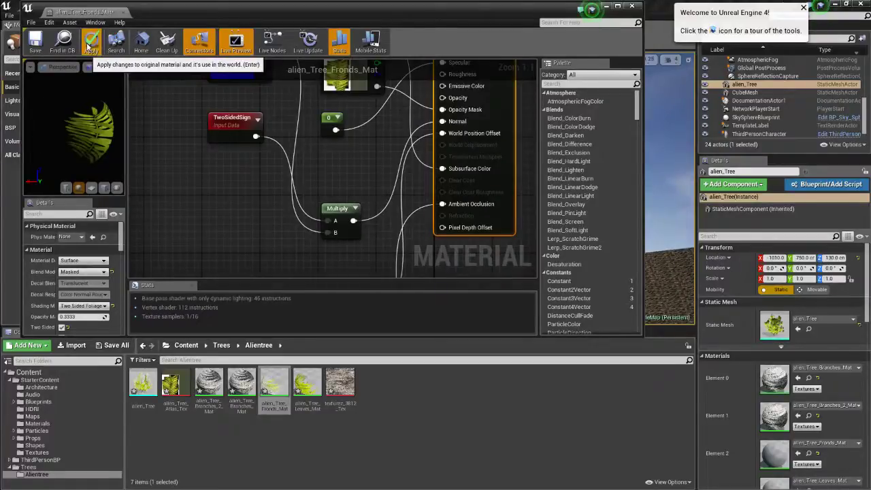
pyautogui.click(95, 48)
pyautogui.click(633, 6)
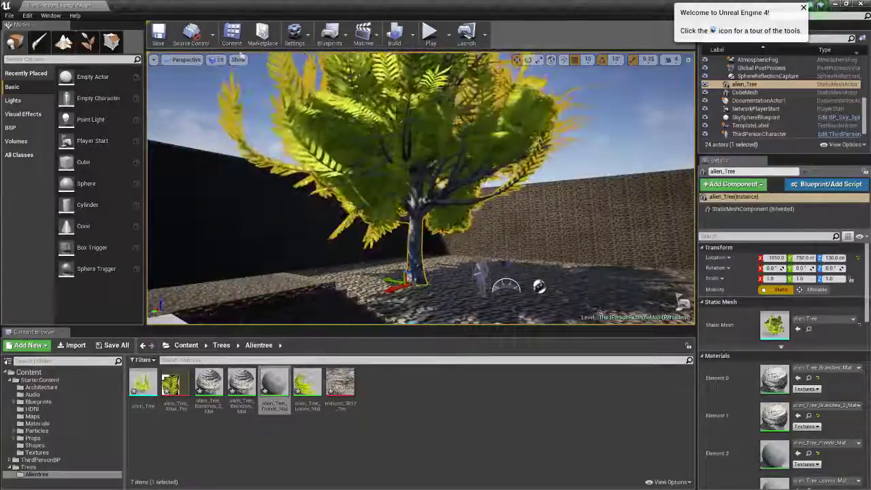
pyautogui.click(428, 34)
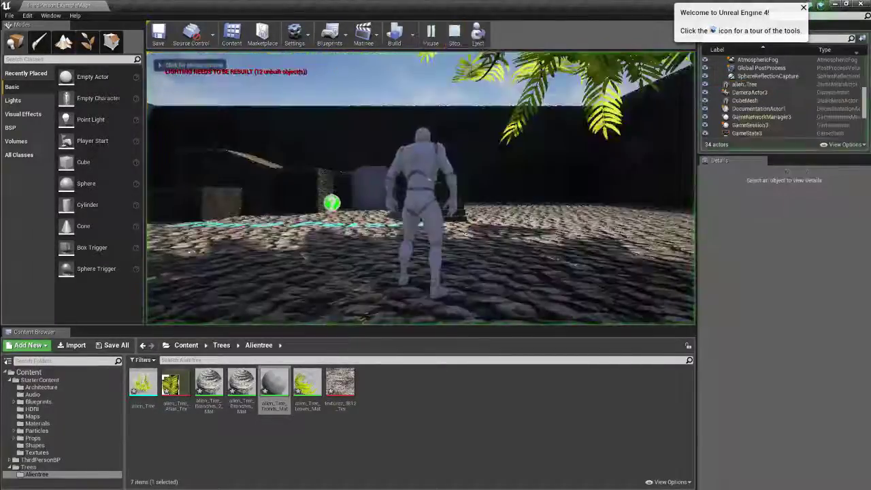
pyautogui.press('w')
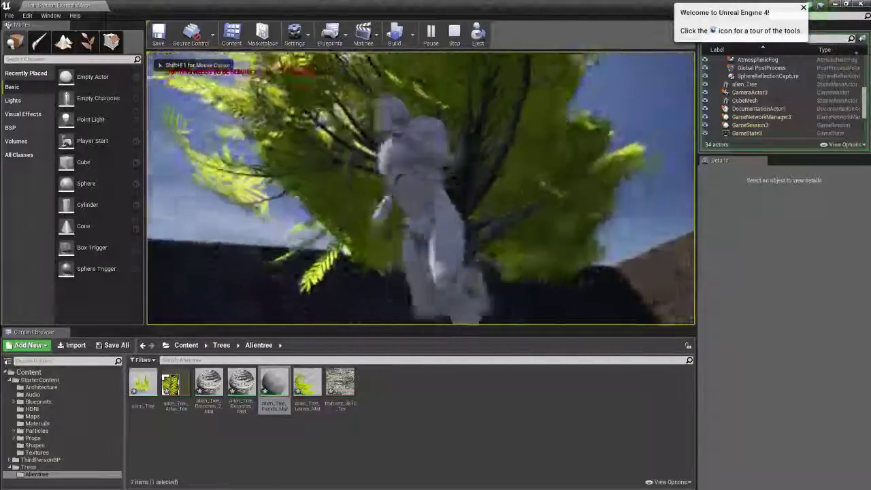
pyautogui.press('w')
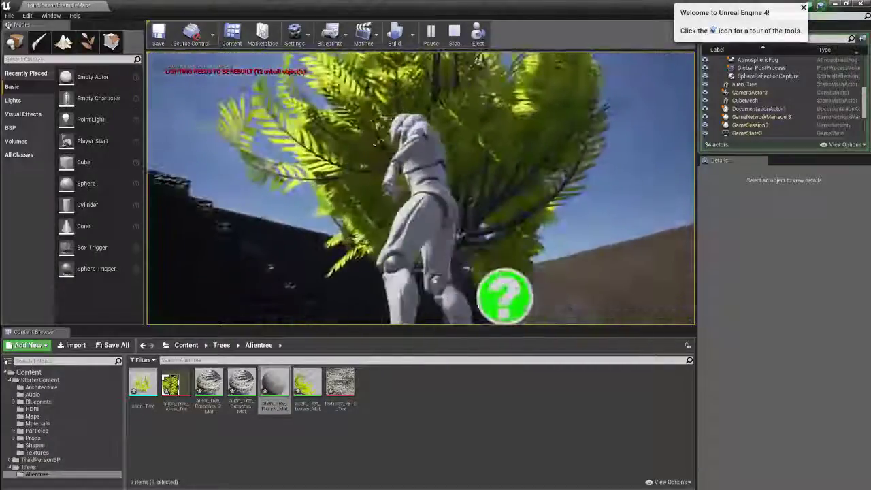
pyautogui.press('w')
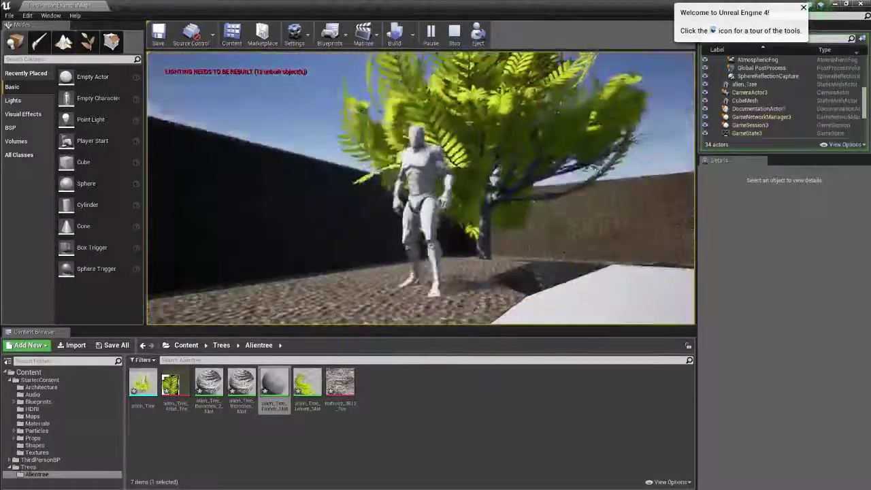
pyautogui.press('w')
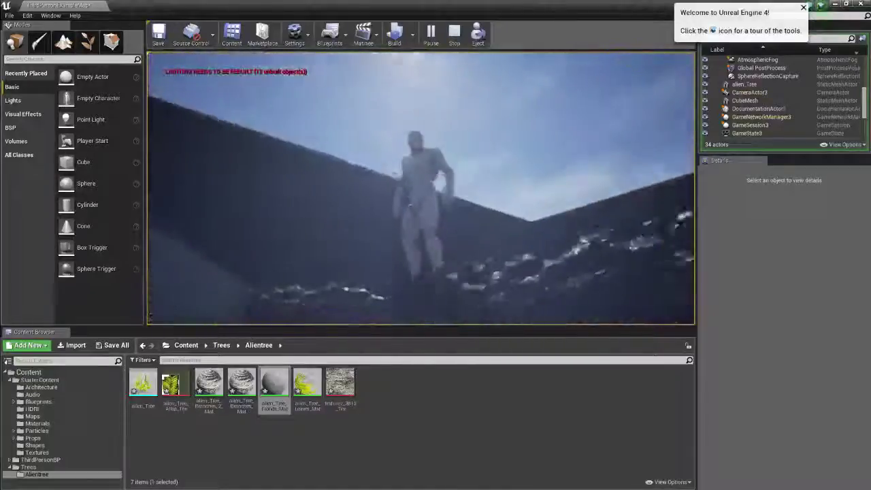
pyautogui.press('w')
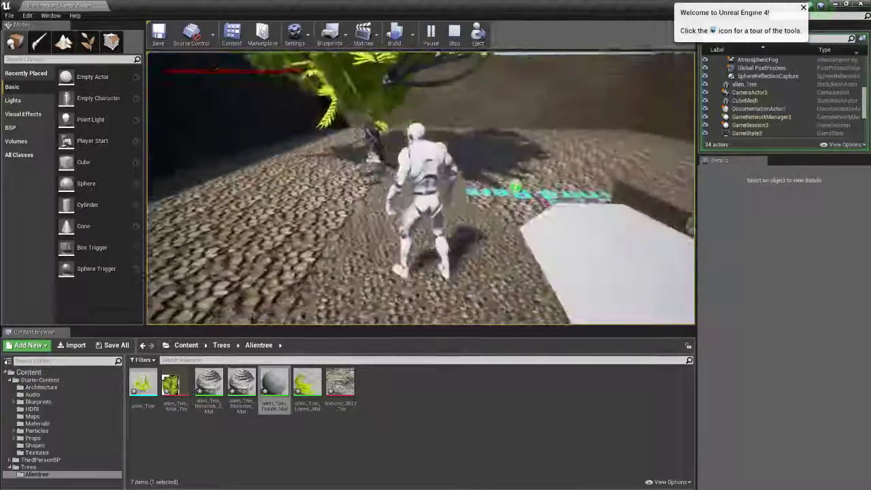
pyautogui.press('w')
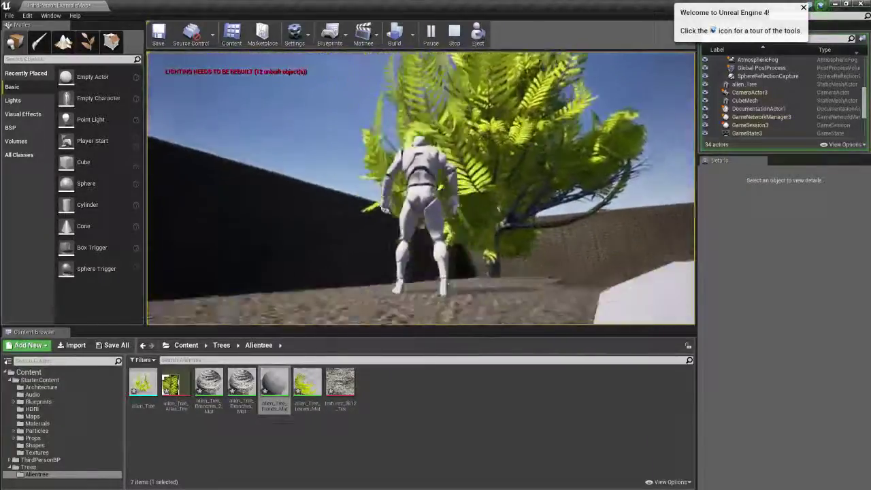
pyautogui.press('w')
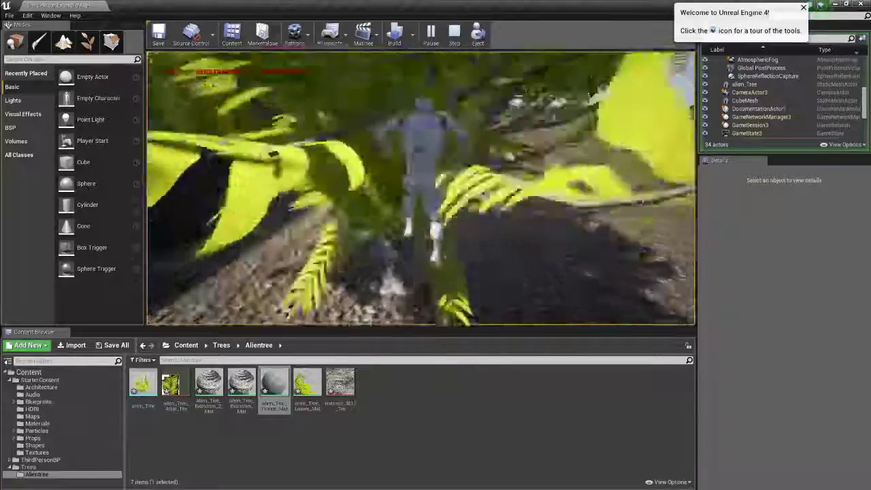
pyautogui.press('w')
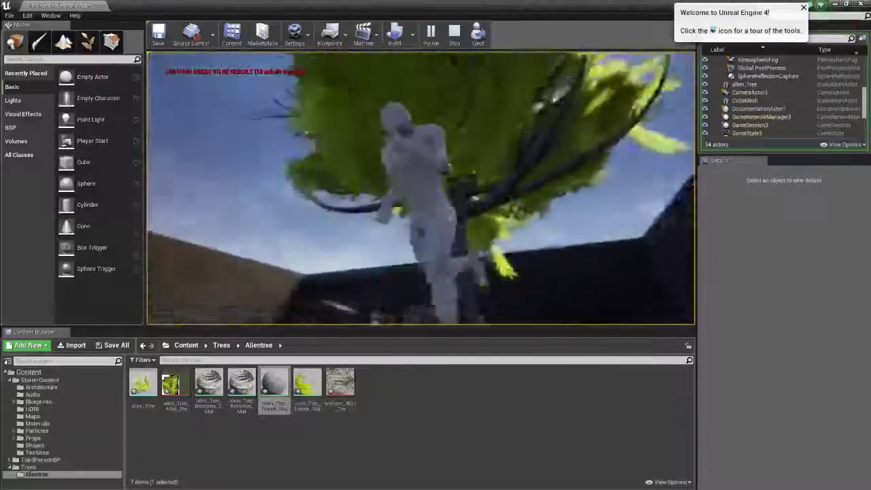
pyautogui.press('w')
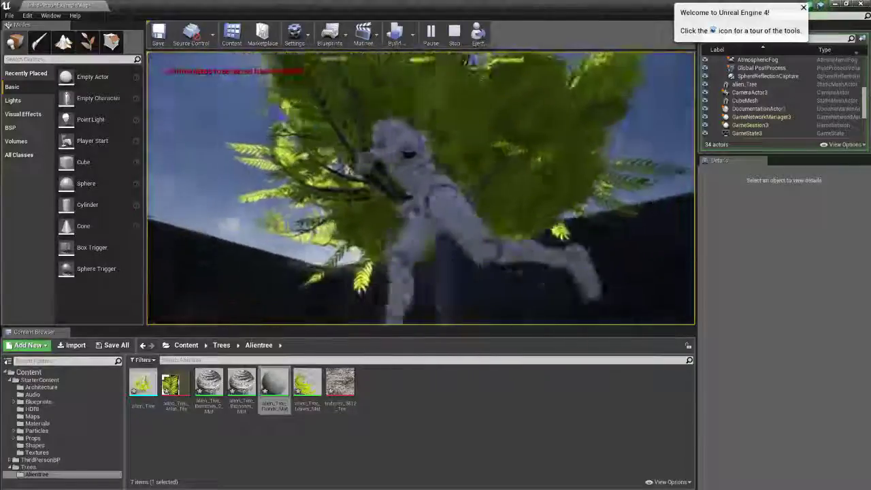
pyautogui.press('Escape')
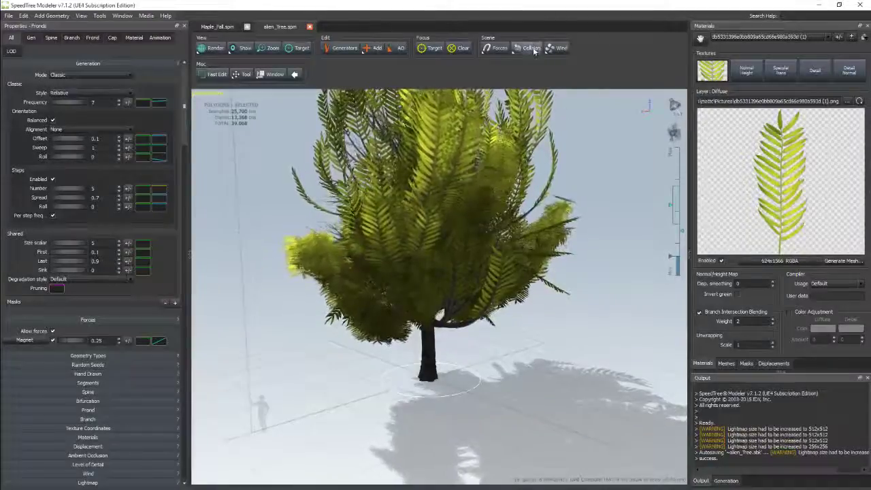
# Step: Generate collision primitives for the alien tree and save the tree file
pyautogui.click(532, 48)
pyautogui.moveTo(571, 53)
pyautogui.click(604, 69)
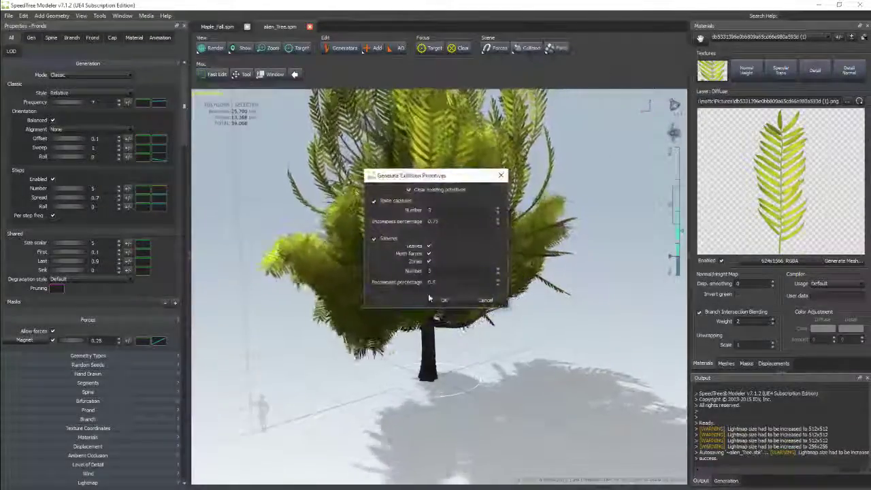
pyautogui.click(443, 300)
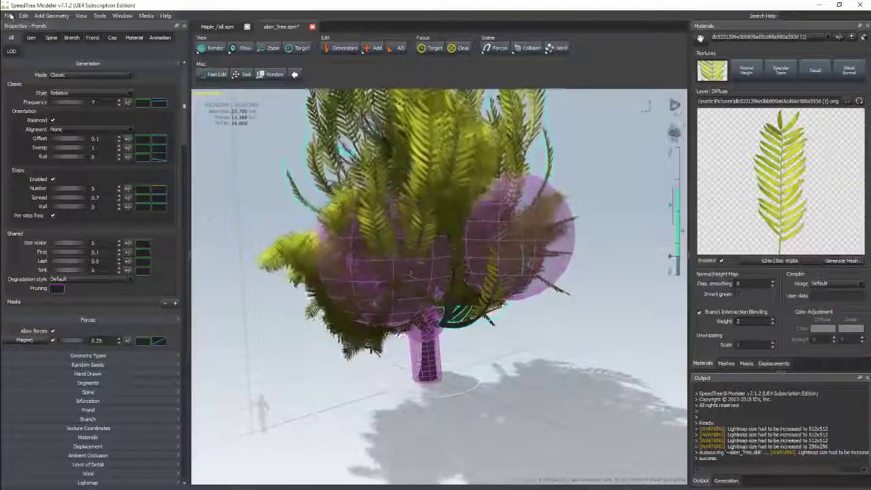
pyautogui.click(9, 15)
pyautogui.click(46, 77)
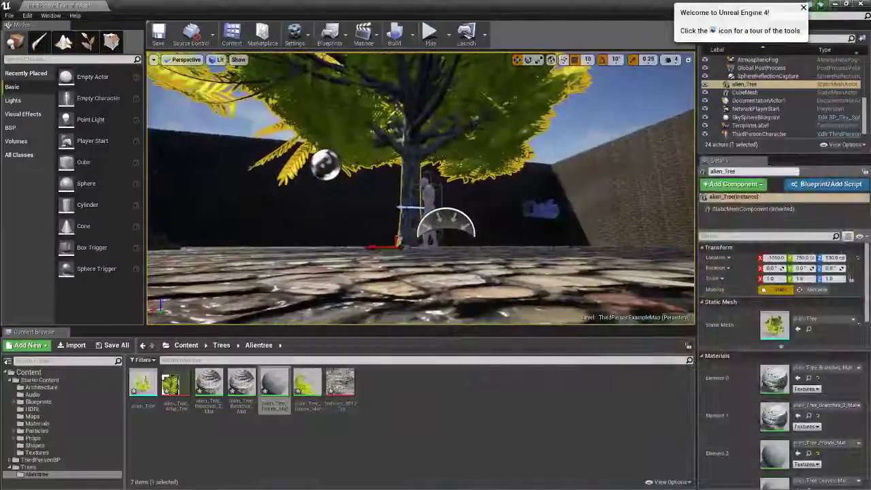
# Step: Reimport the alien_Tree asset with Setup Collision left checked
pyautogui.rightClick(145, 385)
pyautogui.click(182, 207)
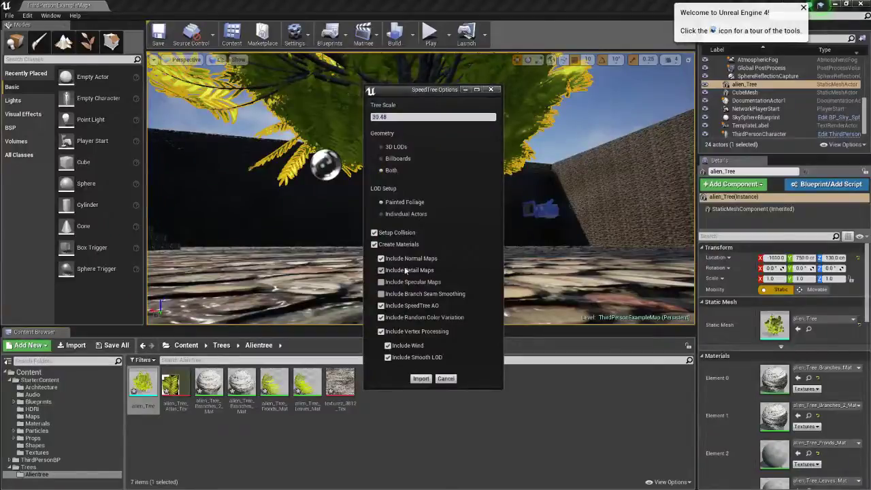
pyautogui.click(421, 379)
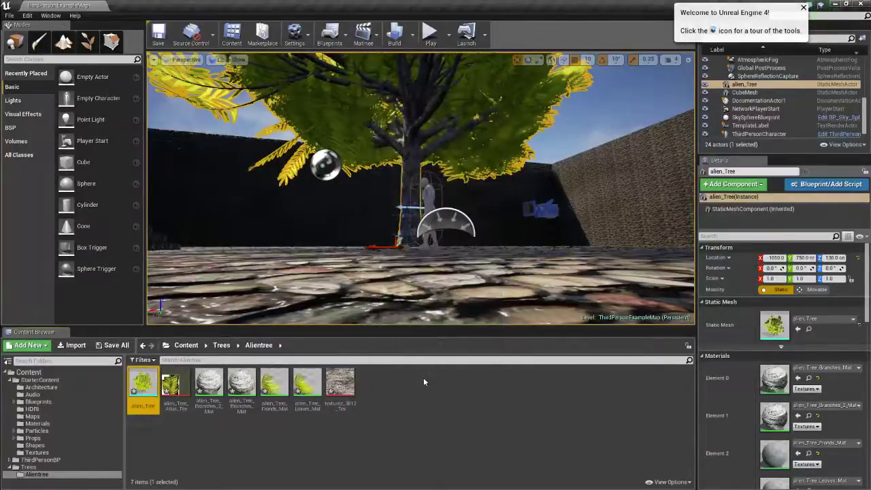